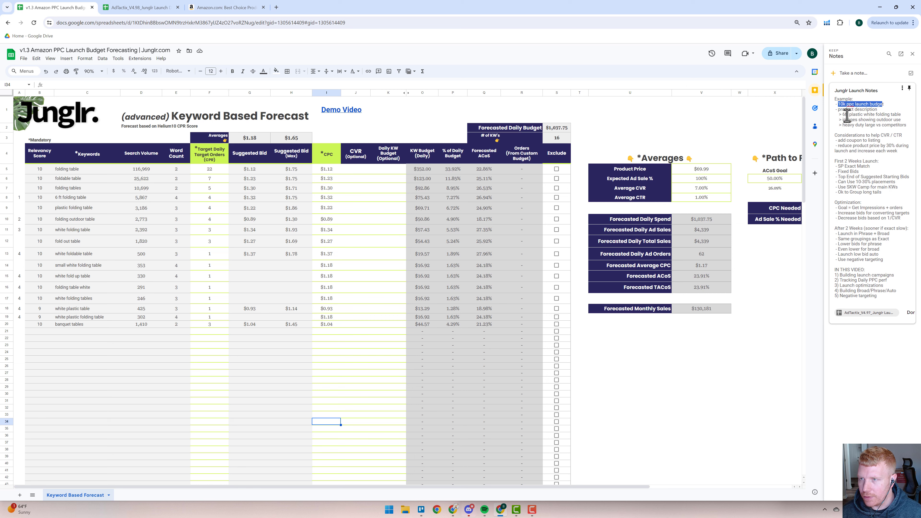
Step: Exclude the keywords folding table, foldable table and folding tables from the budget forecast
{"action": "mouse_move", "coordinate": [845, 115]}
{"action": "left_mouse_down"}
{"action": "mouse_move", "coordinate": [895, 120]}
{"action": "mouse_move", "coordinate": [849, 116]}
{"action": "left_mouse_up"}
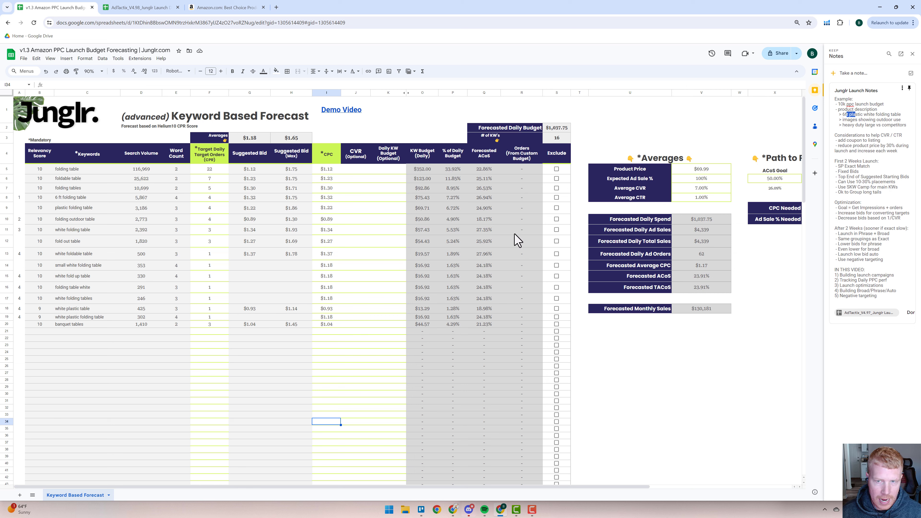
{"action": "left_click", "coordinate": [554, 130]}
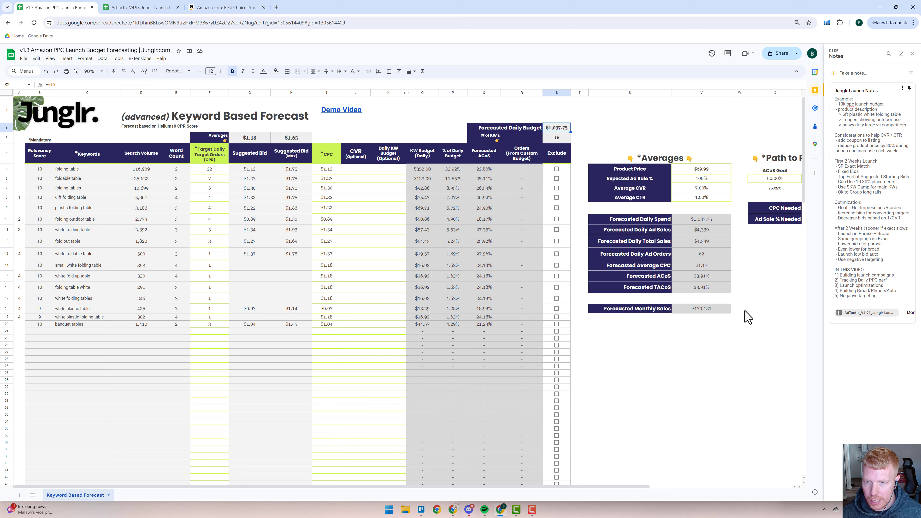
{"action": "left_click", "coordinate": [705, 326]}
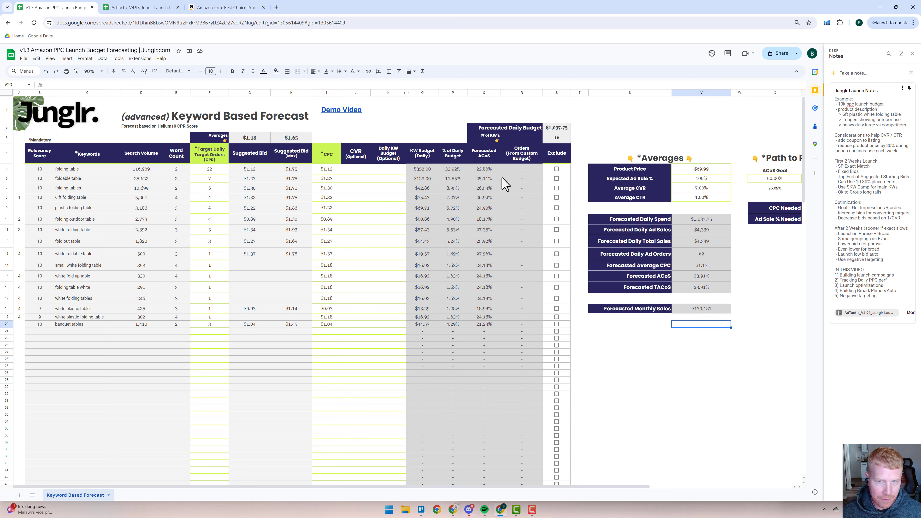
{"action": "left_click", "coordinate": [556, 169]}
{"action": "left_click", "coordinate": [557, 178]}
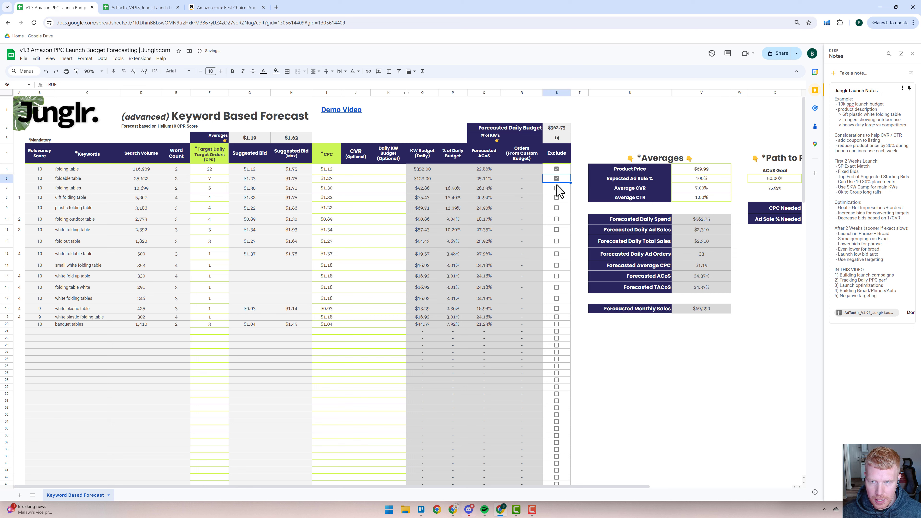
{"action": "left_click", "coordinate": [556, 188]}
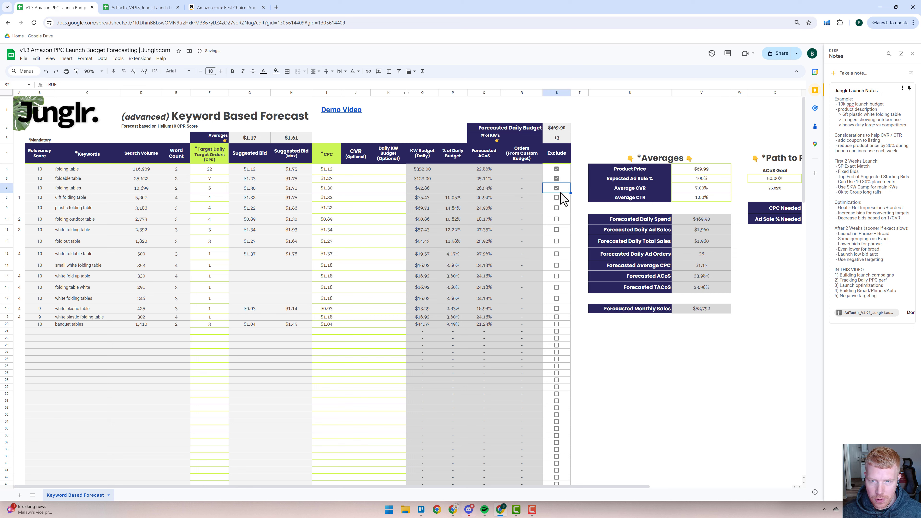
Step: Review the CPC, target orders and daily budgets of the top broad keywords, and exclude plastic folding table from the forecast
{"action": "left_click_drag", "start_coordinate": [427, 169], "coordinate": [425, 188]}
{"action": "left_click", "coordinate": [328, 171]}
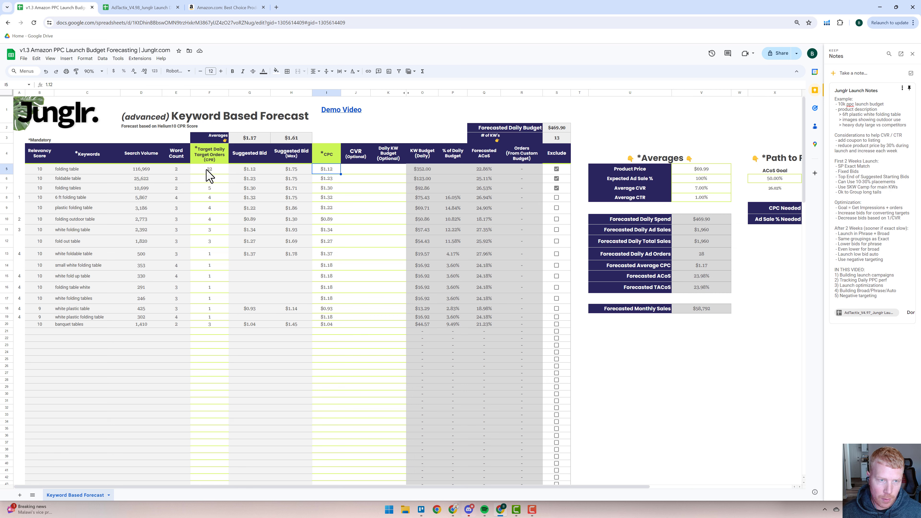
{"action": "left_click_drag", "start_coordinate": [208, 173], "coordinate": [216, 201]}
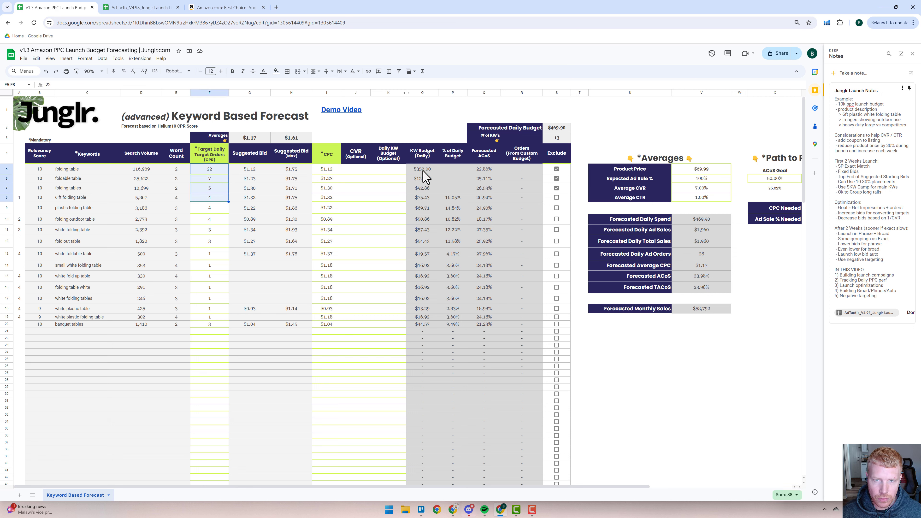
{"action": "left_click_drag", "start_coordinate": [422, 170], "coordinate": [425, 189]}
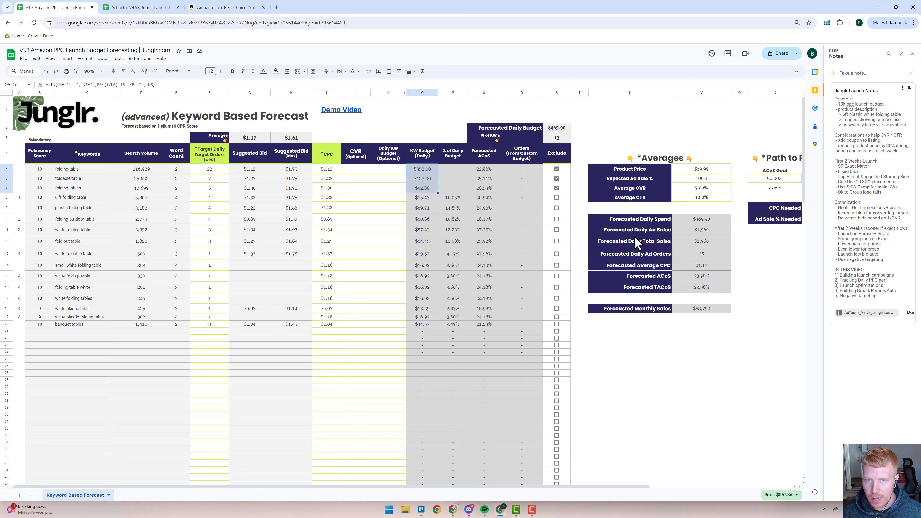
{"action": "left_click", "coordinate": [556, 208]}
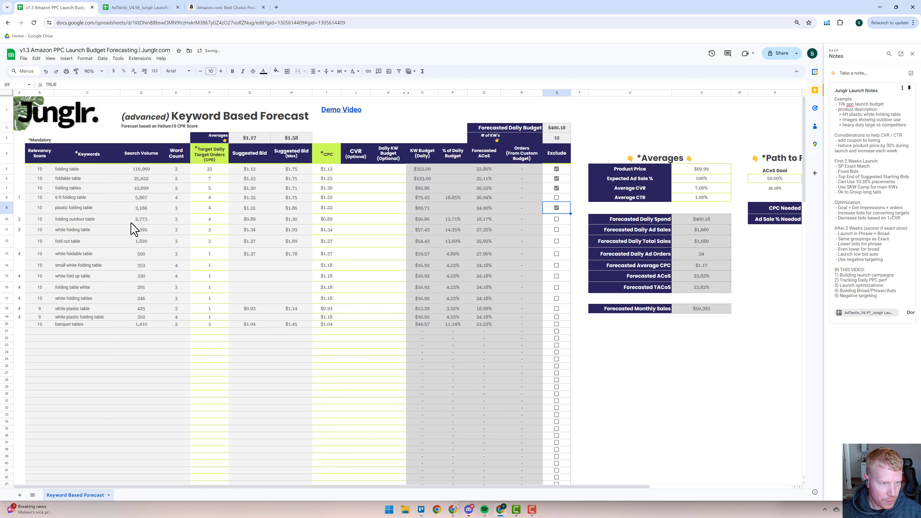
Step: Compare search volumes with target daily orders for the high-volume keywords and the low-volume white table keywords
{"action": "left_click", "coordinate": [63, 199]}
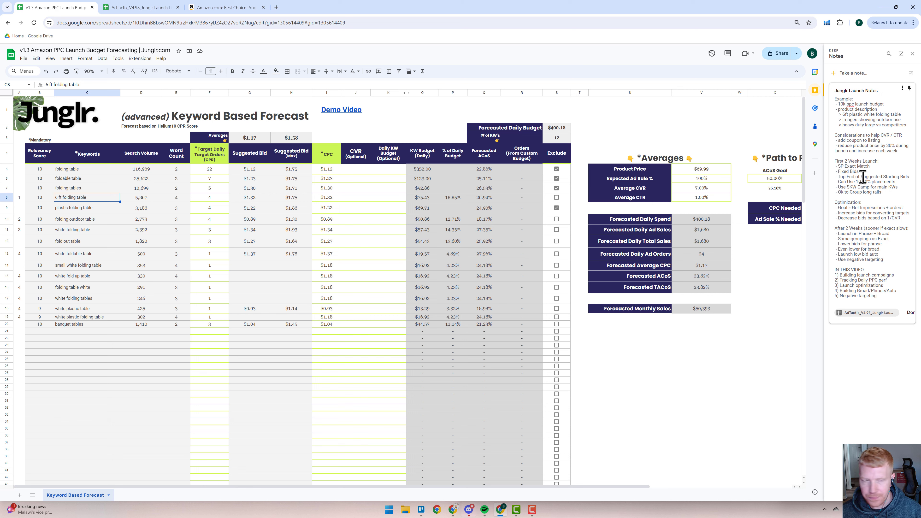
{"action": "left_click_drag", "start_coordinate": [140, 169], "coordinate": [137, 230]}
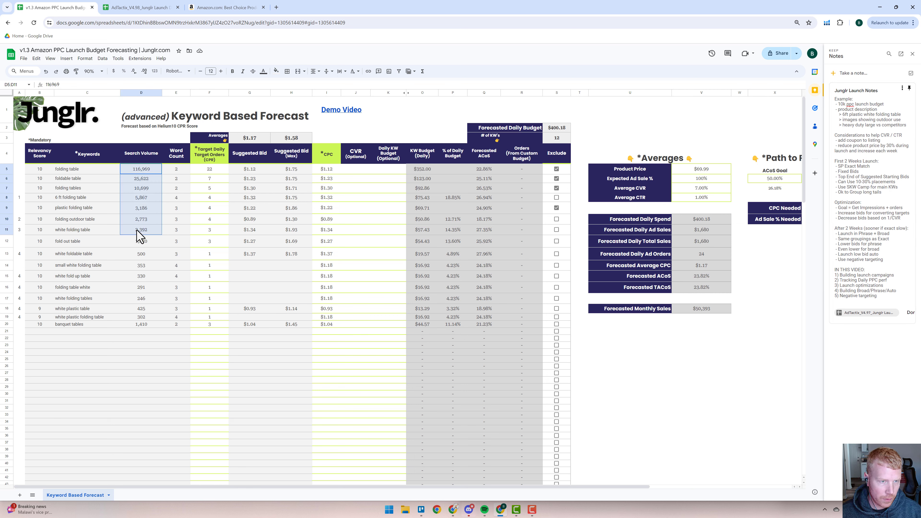
{"action": "left_click", "coordinate": [138, 171]}
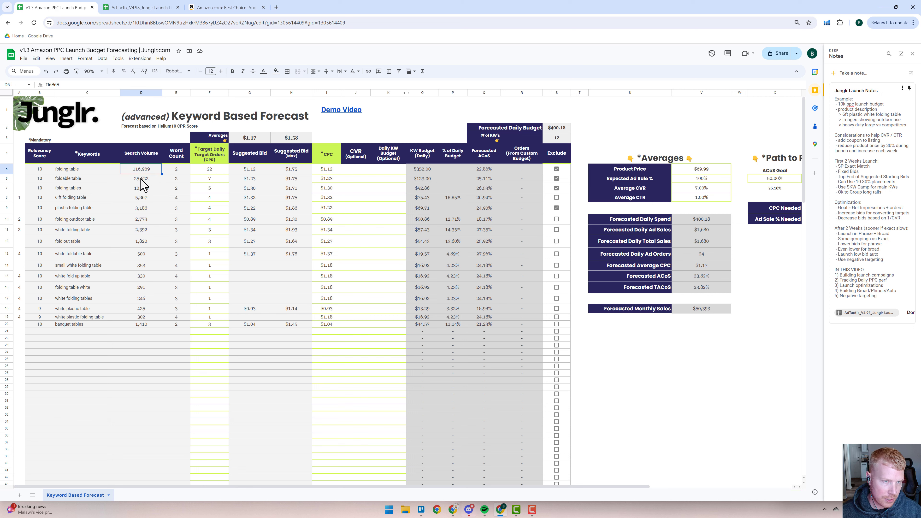
{"action": "left_click", "coordinate": [203, 170]}
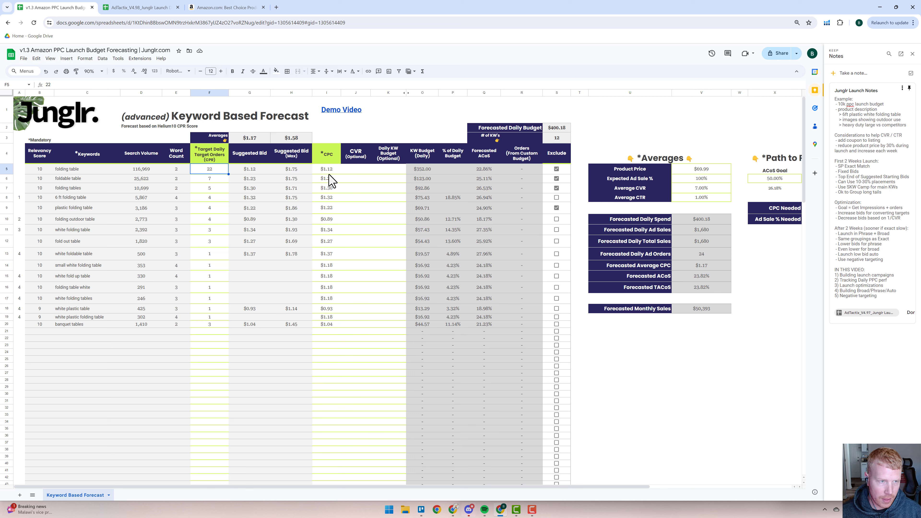
{"action": "left_click", "coordinate": [203, 198]}
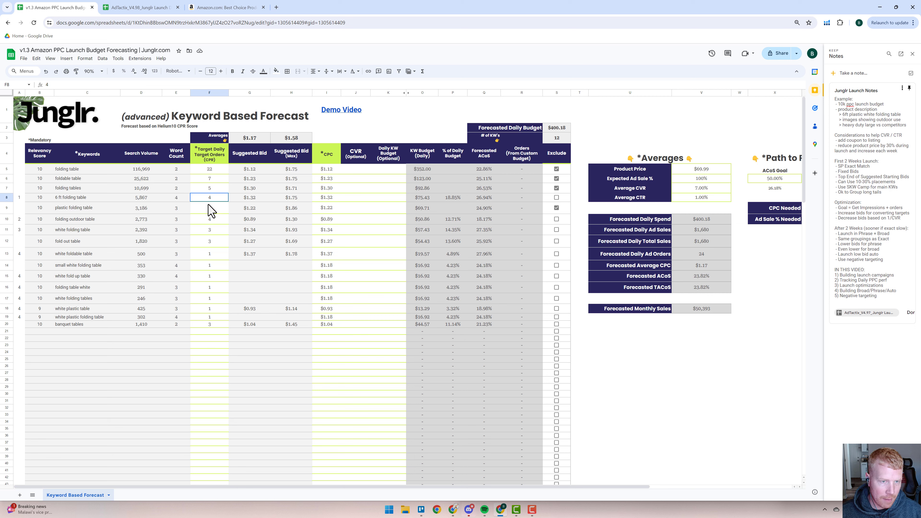
{"action": "key", "text": "shift+Down"}
{"action": "key", "text": "shift+Down"}
{"action": "key", "text": "shift+Down"}
{"action": "key", "text": "shift+Down"}
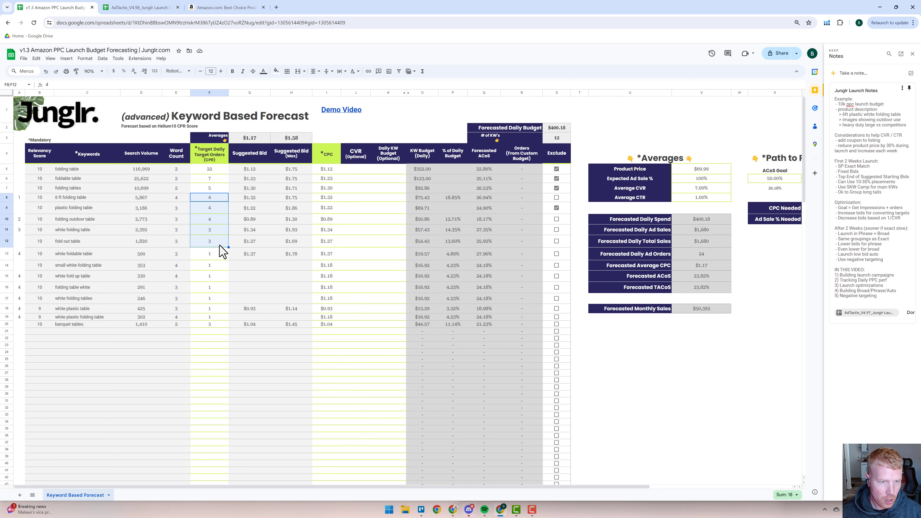
{"action": "left_click", "coordinate": [219, 254]}
{"action": "left_click_drag", "start_coordinate": [146, 256], "coordinate": [149, 302]}
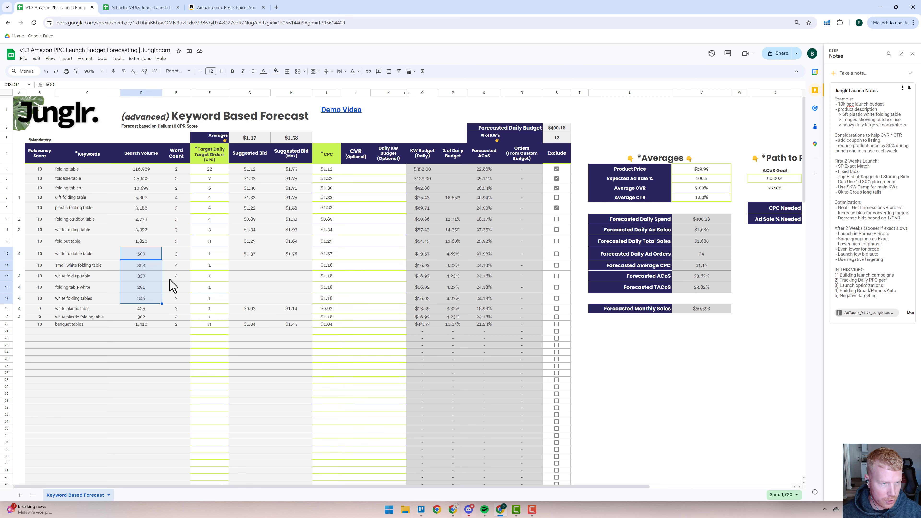
Step: Exclude small white folding table, fold out table and banquet tables from the forecast, checking the forecasted daily budget
{"action": "left_click", "coordinate": [90, 267]}
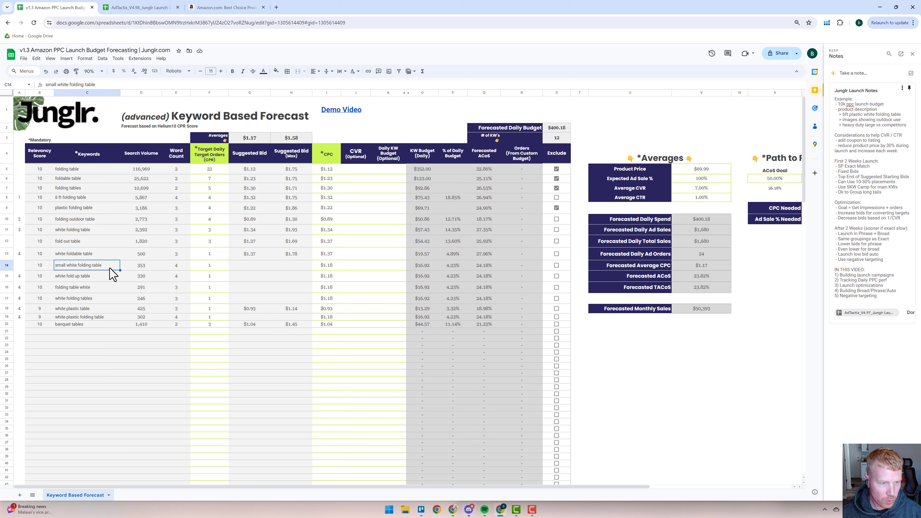
{"action": "left_click", "coordinate": [557, 265]}
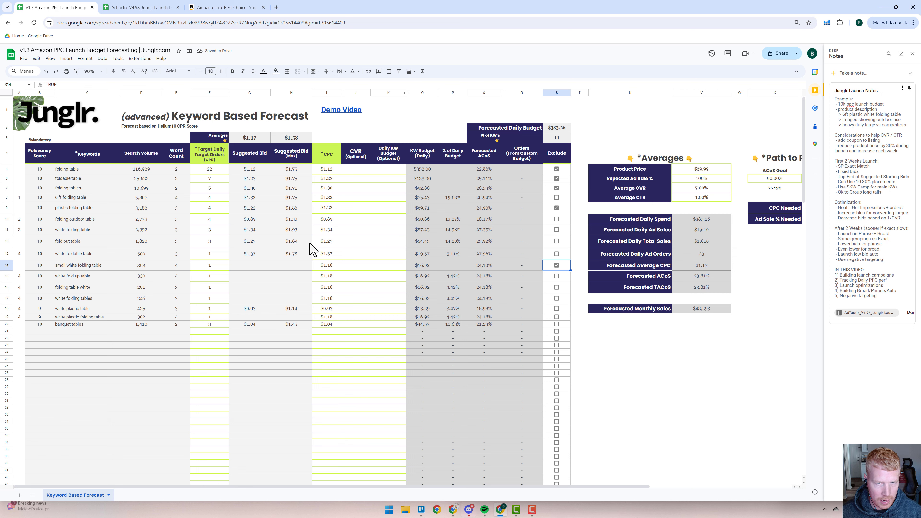
{"action": "left_click", "coordinate": [557, 241]}
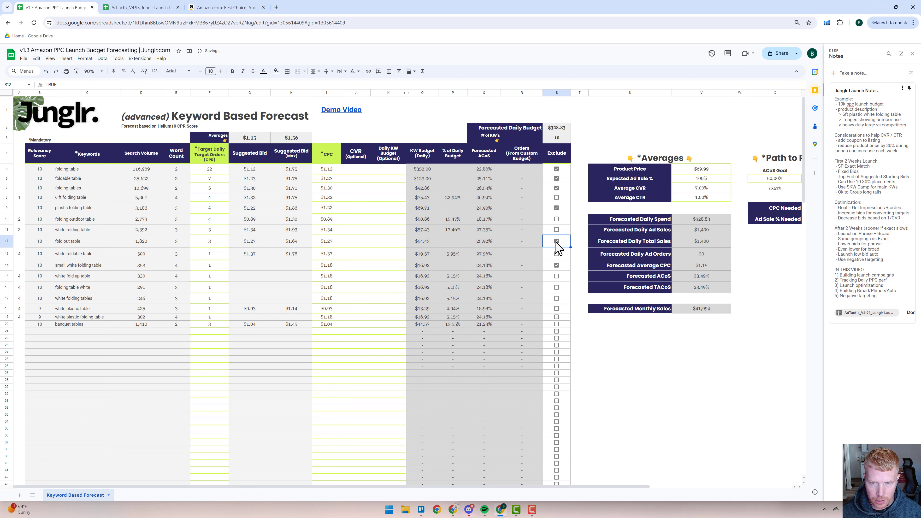
{"action": "left_click", "coordinate": [556, 127]}
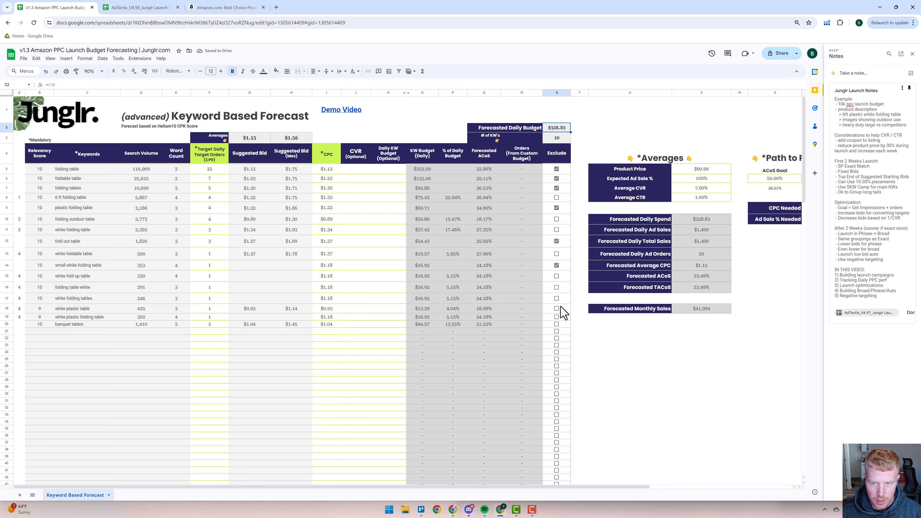
{"action": "left_click", "coordinate": [557, 324]}
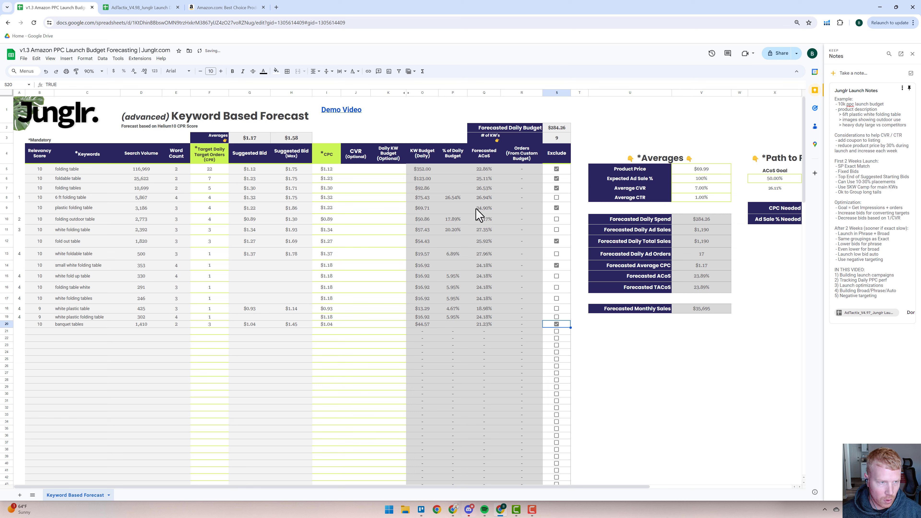
{"action": "left_click", "coordinate": [630, 331]}
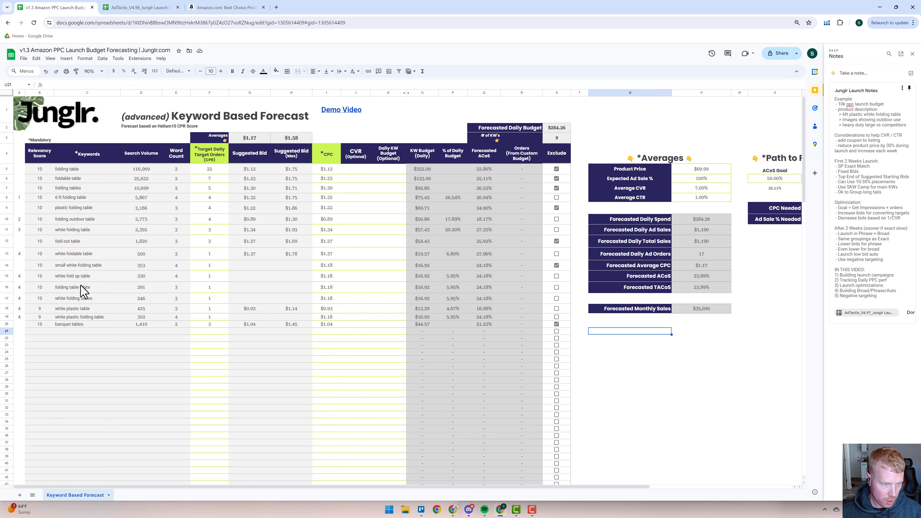
Step: Review the remaining white table keywords and the campaign group numbers in column A beside the included keywords
{"action": "left_click_drag", "start_coordinate": [83, 275], "coordinate": [83, 309]}
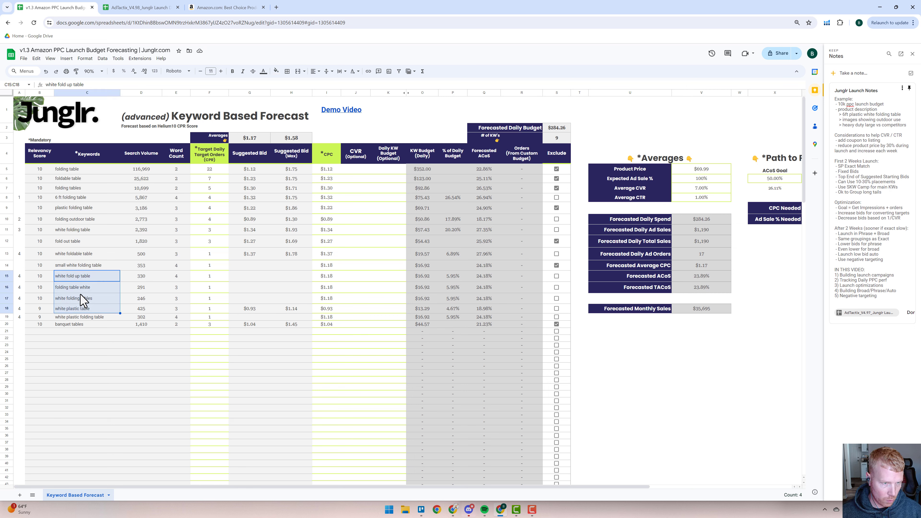
{"action": "left_click", "coordinate": [20, 198]}
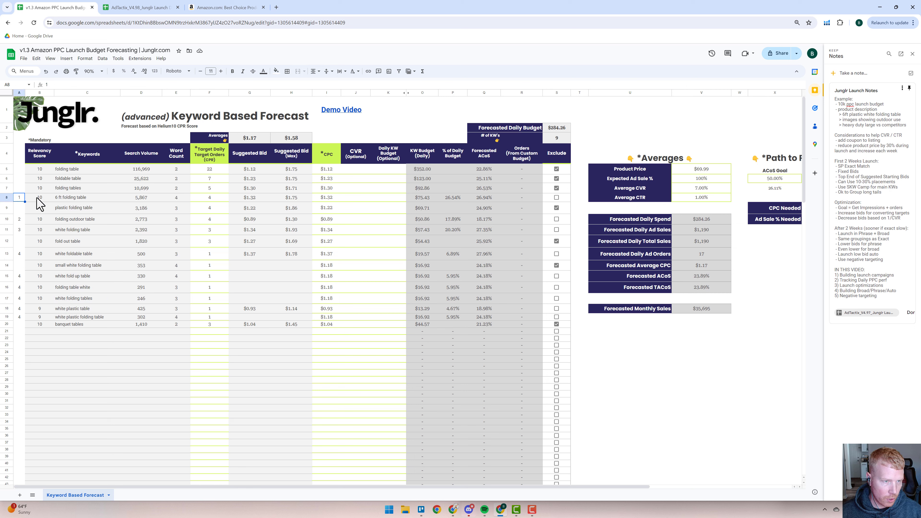
{"action": "left_click", "coordinate": [21, 220]}
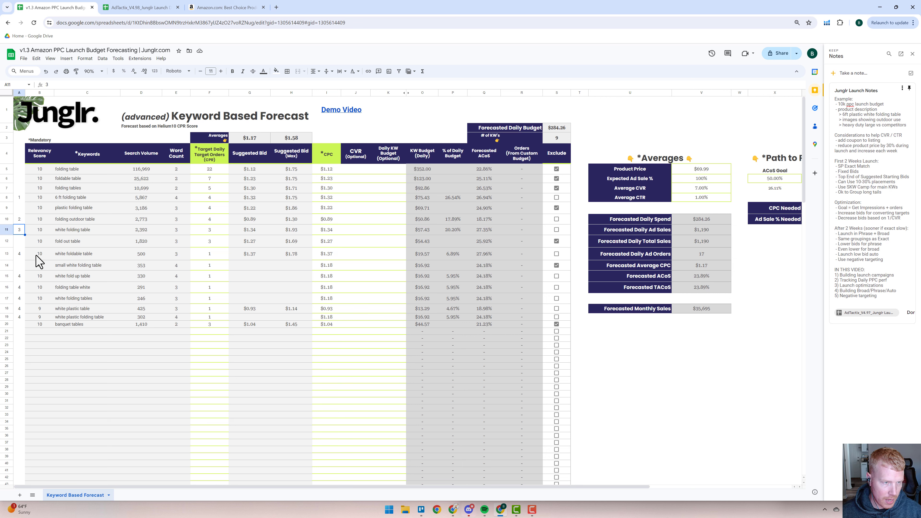
{"action": "left_click", "coordinate": [20, 255]}
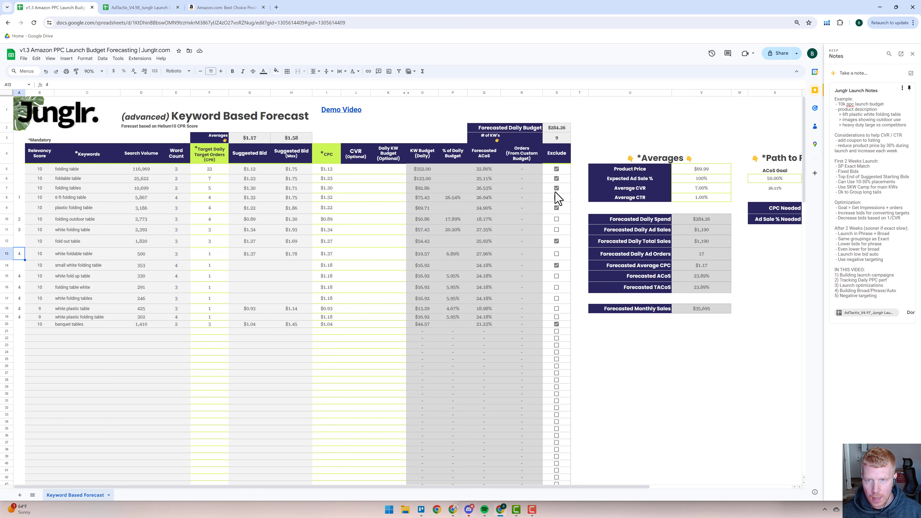
Step: Examine the forecasted monthly and daily sales, the target orders and CPCs, and the daily budget with its per-keyword amounts
{"action": "left_click", "coordinate": [651, 312]}
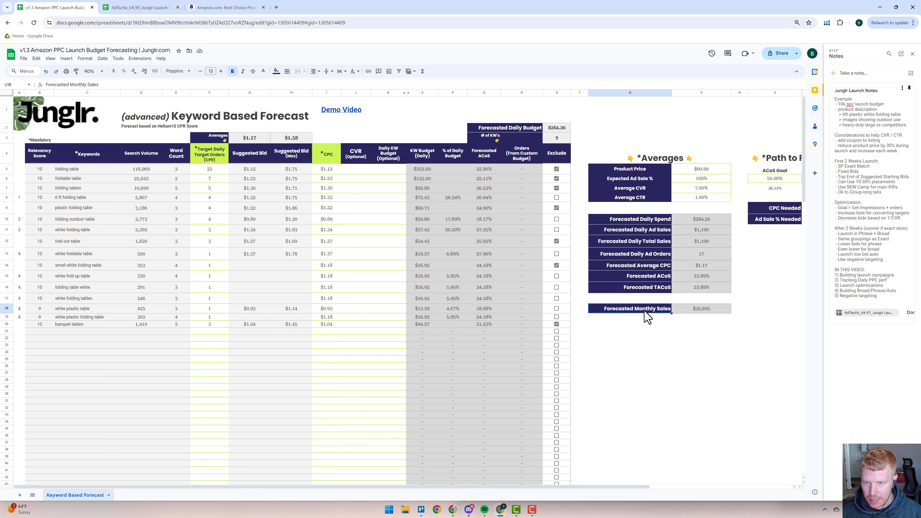
{"action": "left_click", "coordinate": [685, 311]}
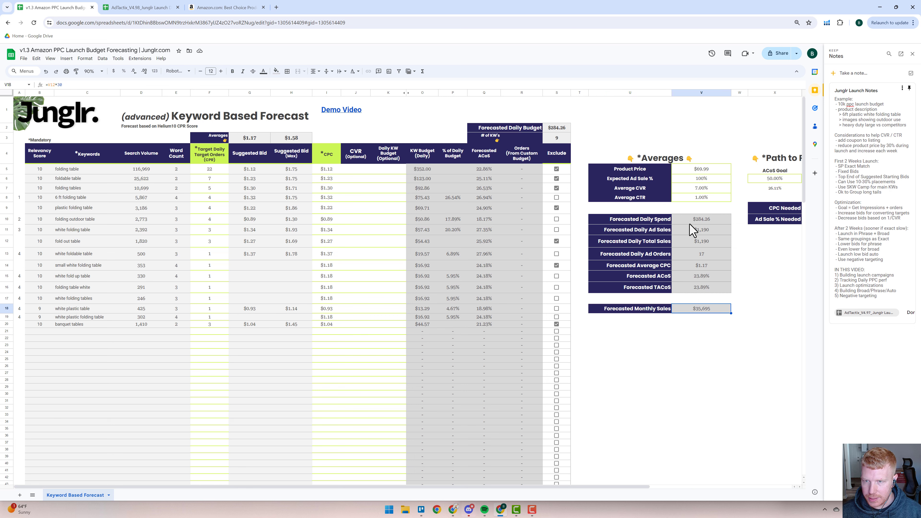
{"action": "left_click", "coordinate": [699, 243]}
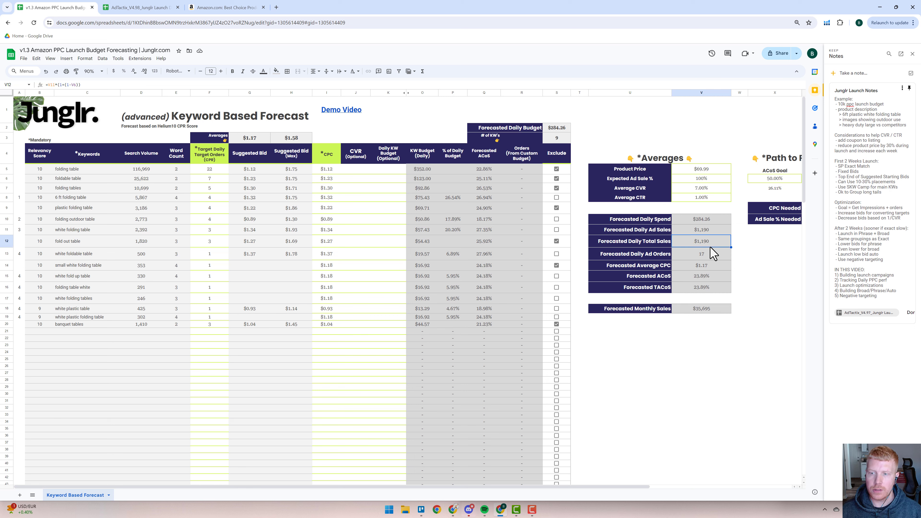
{"action": "left_click", "coordinate": [711, 312]}
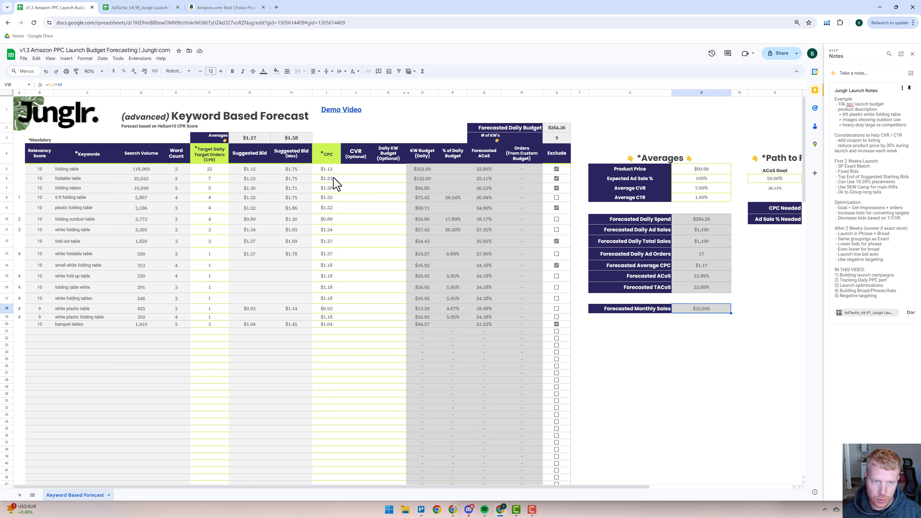
{"action": "left_click_drag", "start_coordinate": [203, 177], "coordinate": [210, 207]}
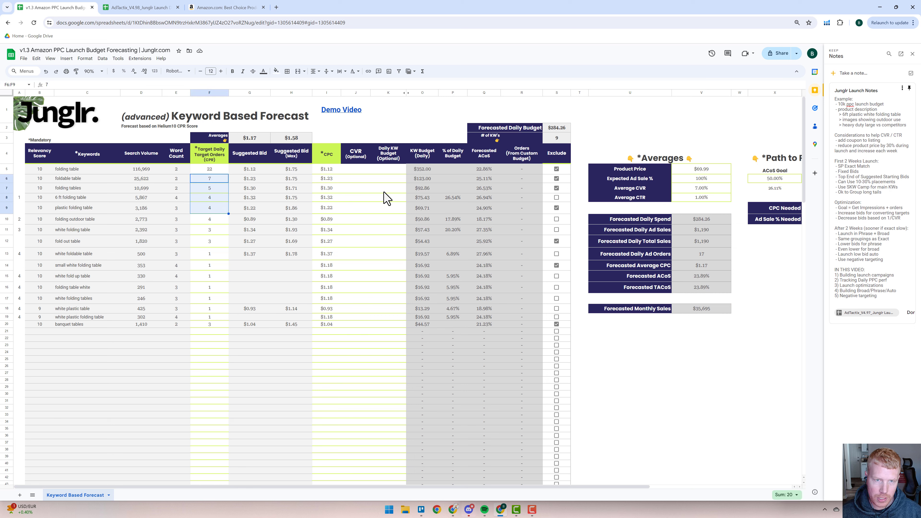
{"action": "left_click_drag", "start_coordinate": [337, 180], "coordinate": [329, 199]}
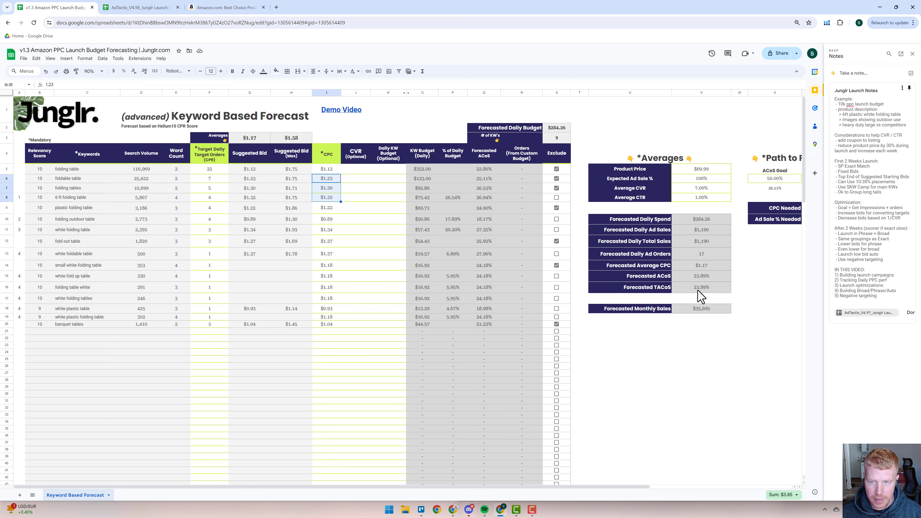
{"action": "left_click", "coordinate": [557, 129]}
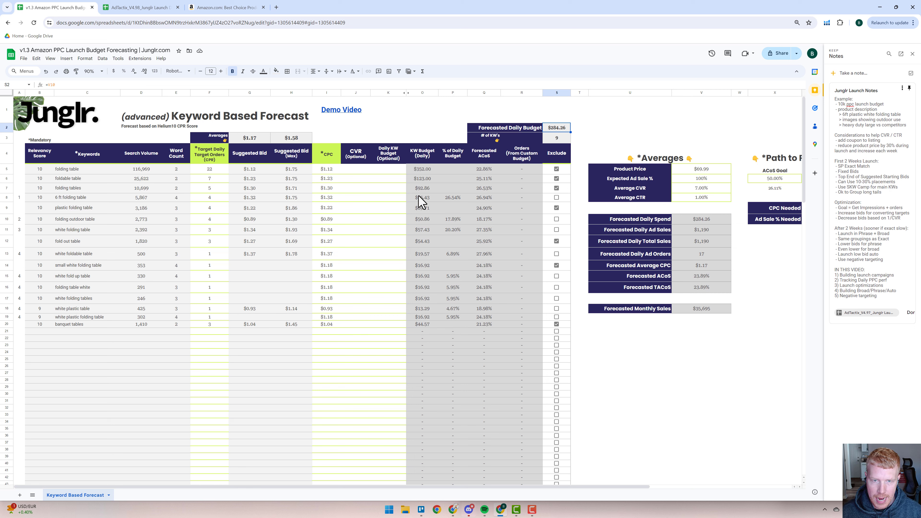
{"action": "left_click_drag", "start_coordinate": [420, 199], "coordinate": [427, 315]}
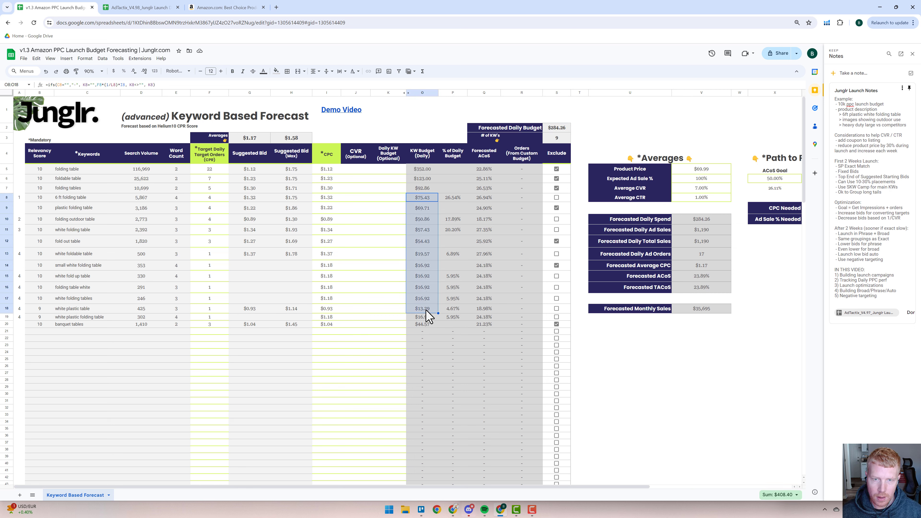
{"action": "left_click", "coordinate": [671, 345]}
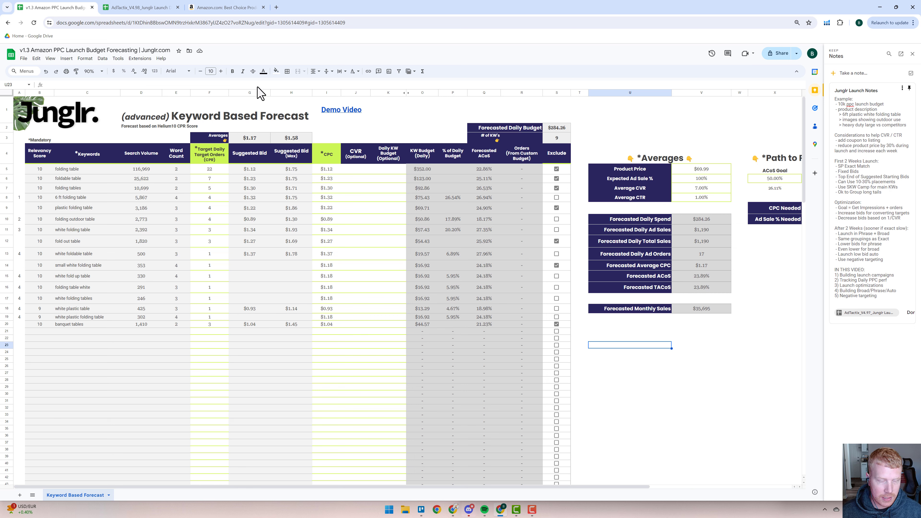
Step: Review the keyword groups, search volumes, bids and campaign budgets on the kw research sheet of AdTactix_V4.98_Junglr Launch Demo
{"action": "key", "text": "ctrl+Tab"}
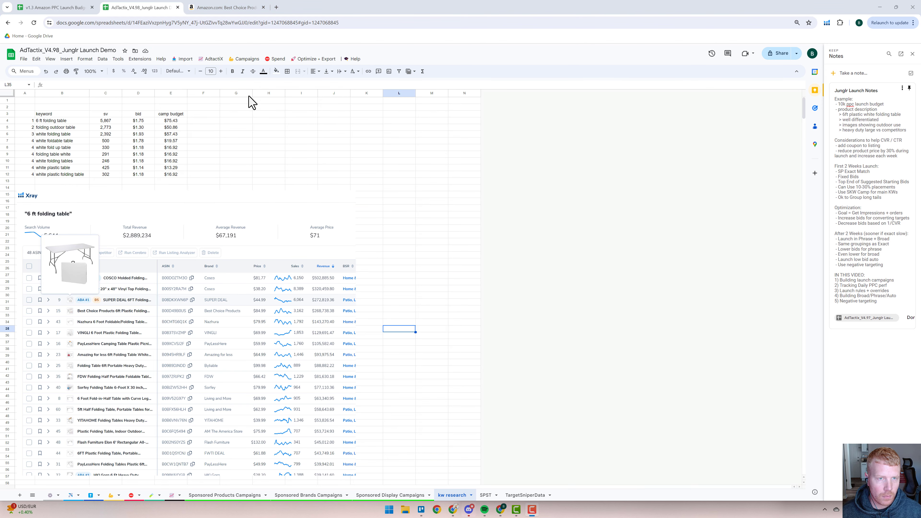
{"action": "left_click_drag", "start_coordinate": [30, 121], "coordinate": [23, 177]}
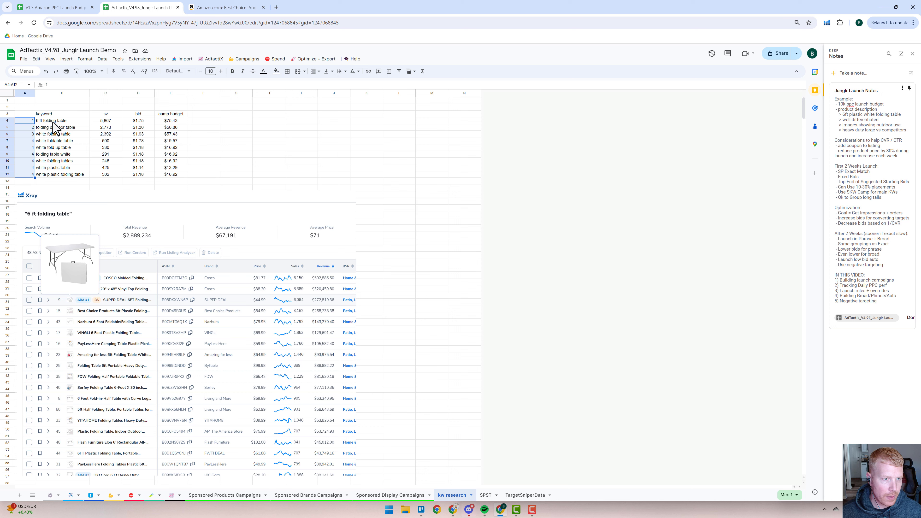
{"action": "left_click_drag", "start_coordinate": [110, 122], "coordinate": [115, 155]}
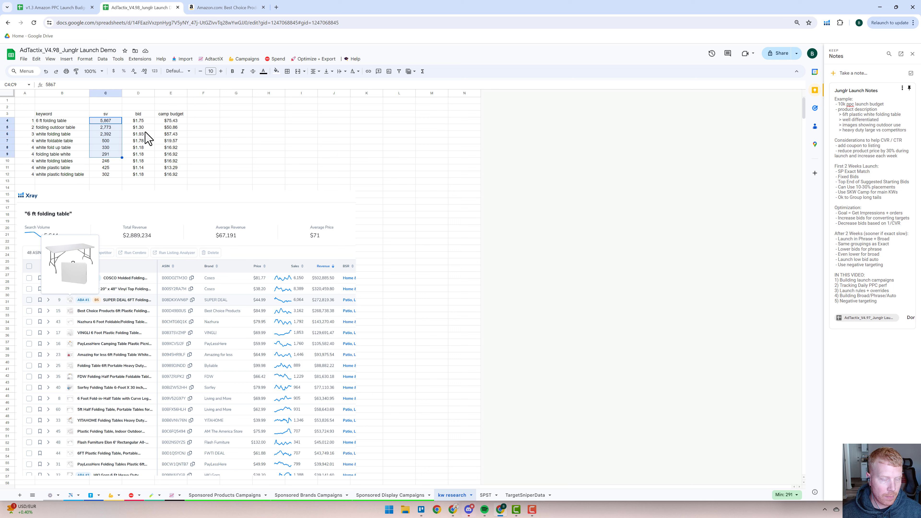
{"action": "left_click", "coordinate": [142, 122]}
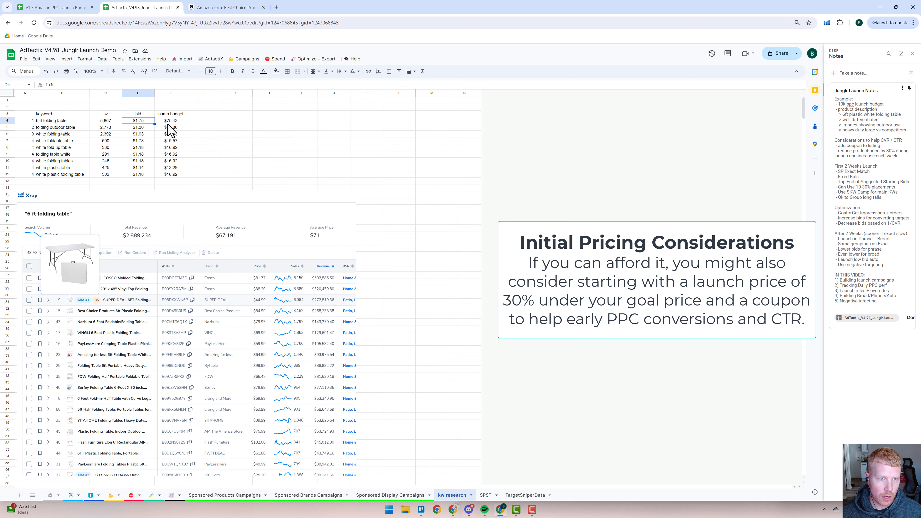
{"action": "left_click_drag", "start_coordinate": [170, 123], "coordinate": [175, 174]}
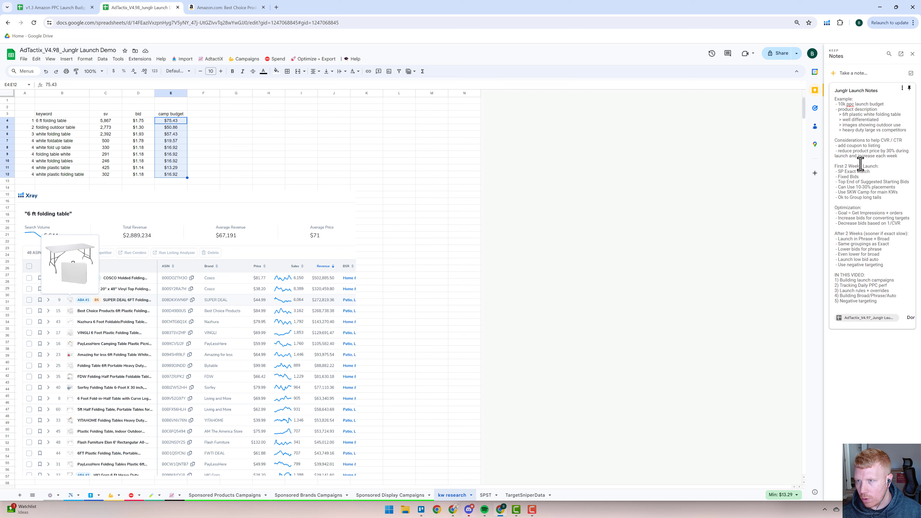
Step: Review the First 2 Weeks Launch notes on bids, placements and SKW campaigns against the search volumes of the listed keywords
{"action": "left_click_drag", "start_coordinate": [838, 172], "coordinate": [867, 174]}
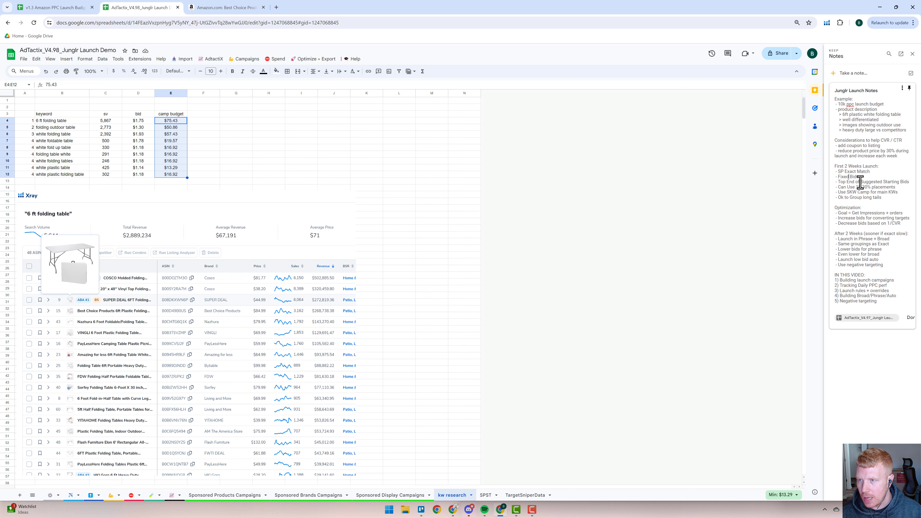
{"action": "mouse_move", "coordinate": [860, 182]}
{"action": "left_mouse_down"}
{"action": "mouse_move", "coordinate": [890, 182]}
{"action": "mouse_move", "coordinate": [871, 188]}
{"action": "left_mouse_up"}
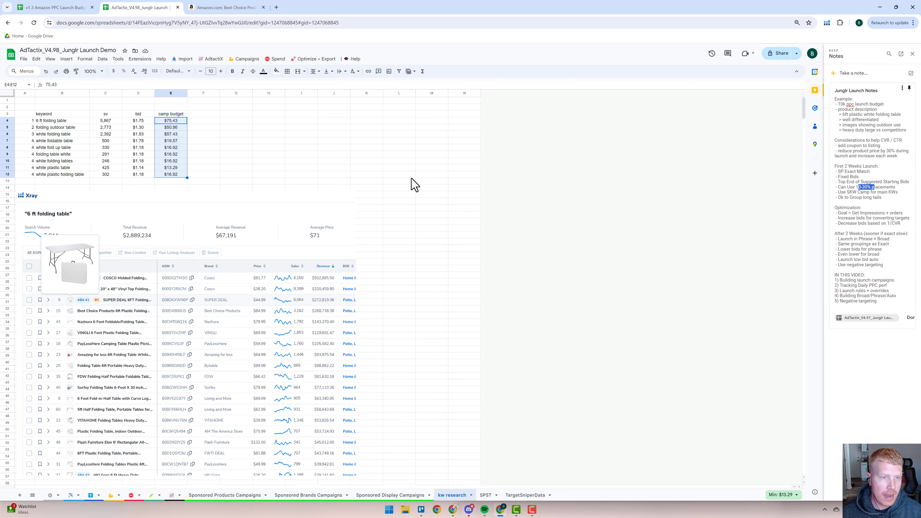
{"action": "left_click_drag", "start_coordinate": [845, 192], "coordinate": [875, 192]}
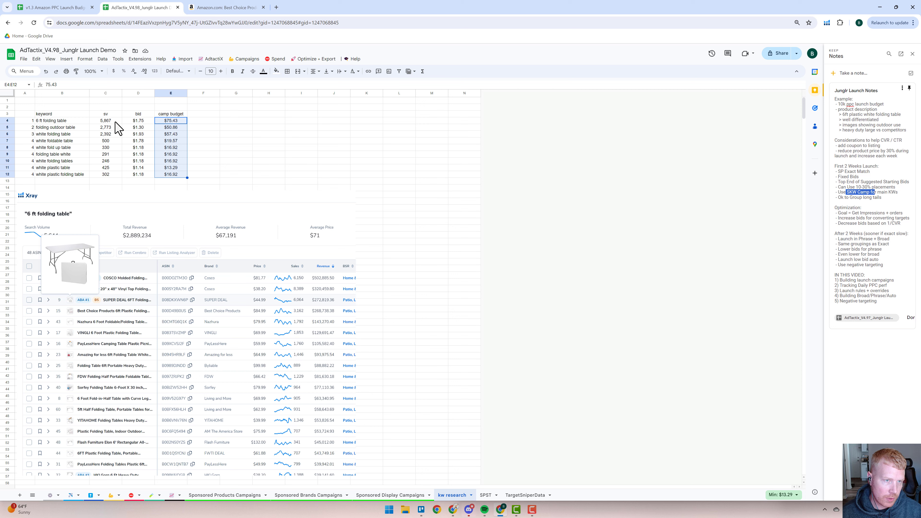
{"action": "left_click_drag", "start_coordinate": [113, 123], "coordinate": [113, 175]}
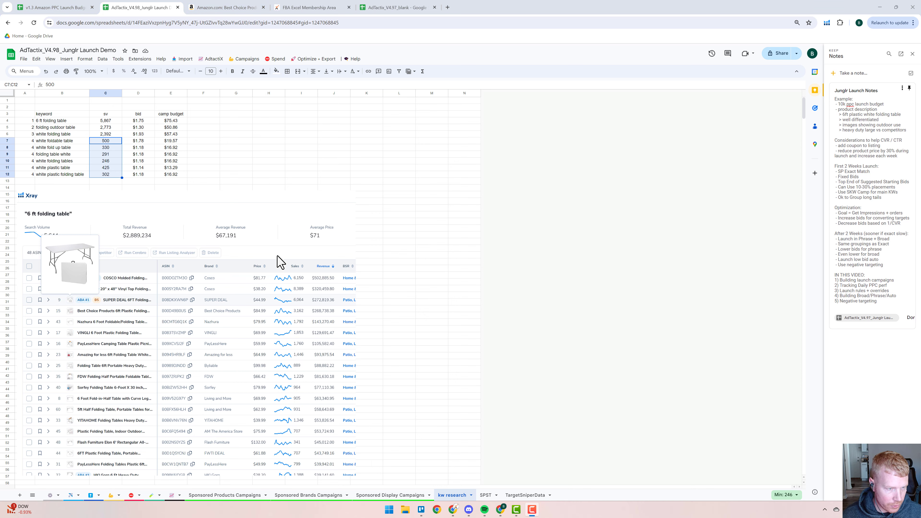
Step: Enable SKW Mode for campaign names in the Campaign Builder Naming Tool on the Settings sheet
{"action": "left_click", "coordinate": [51, 495]}
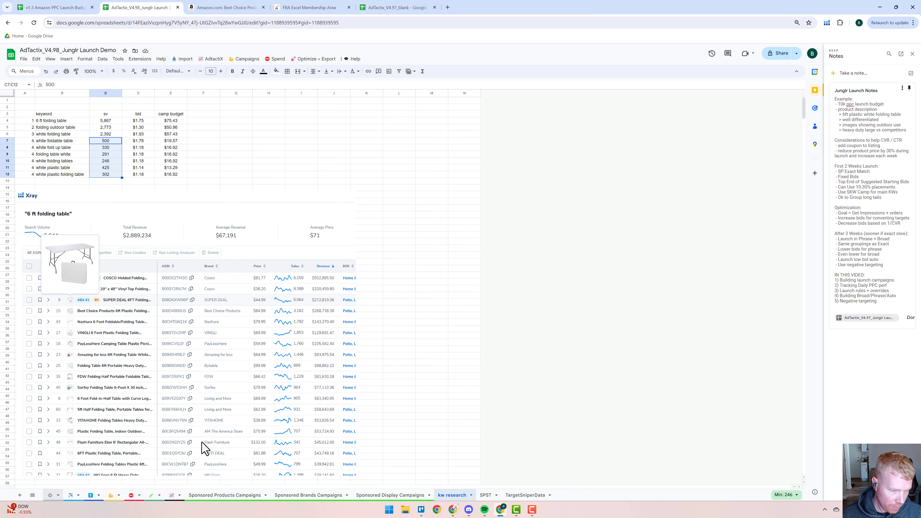
{"action": "left_click", "coordinate": [236, 321]}
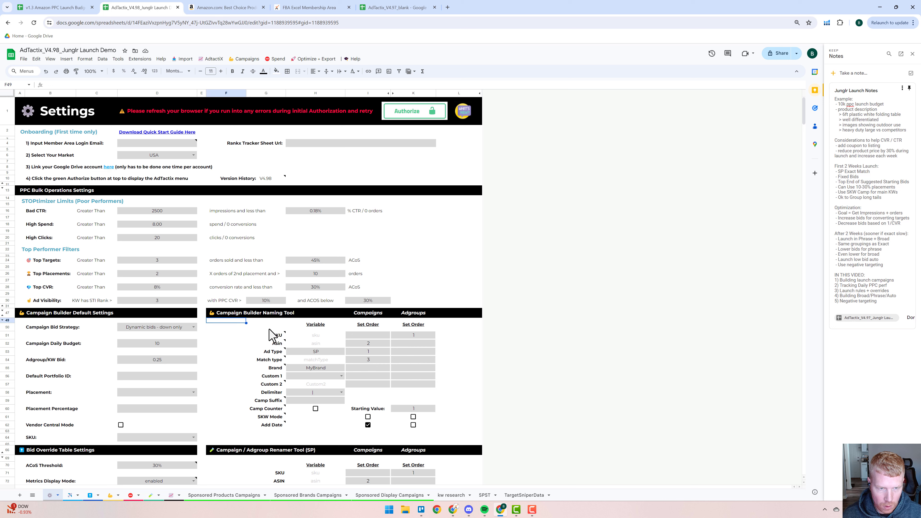
{"action": "left_click", "coordinate": [372, 351]}
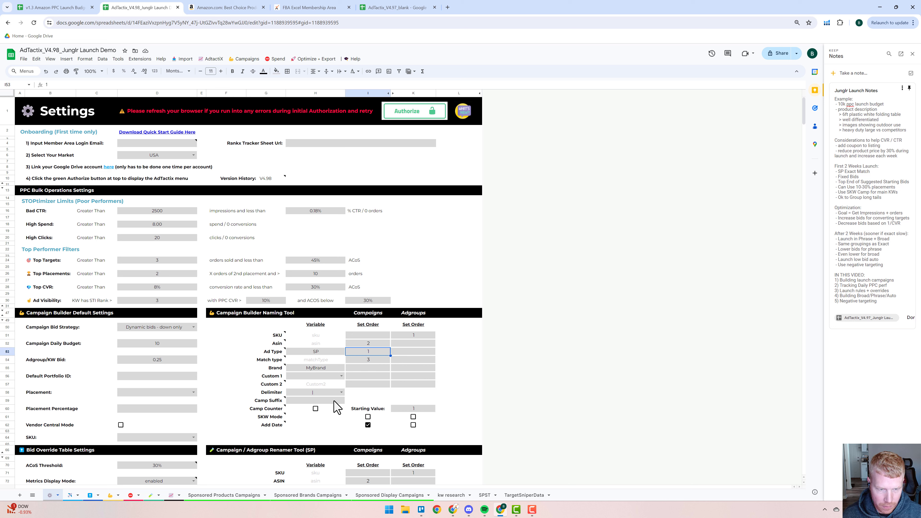
{"action": "left_click", "coordinate": [367, 417]}
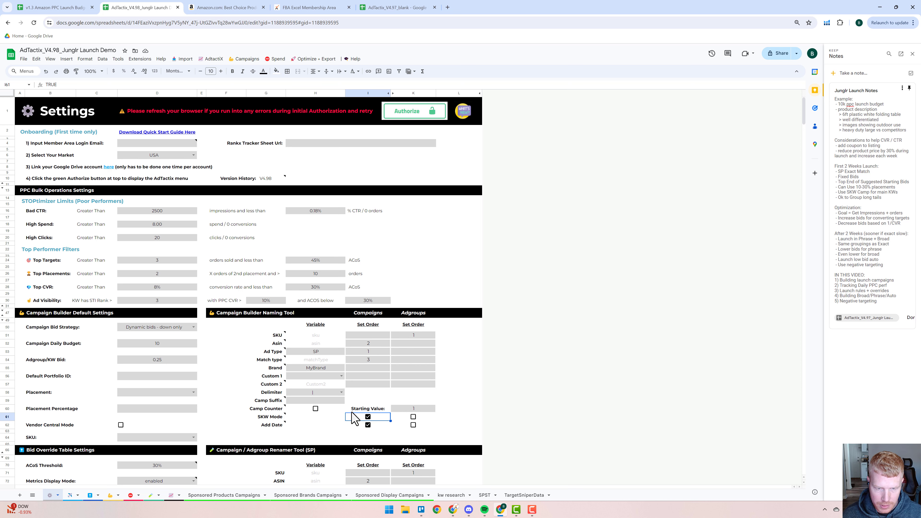
Step: Create 4 Sponsored Products Exact campaigns in the Campaign Builder sheet
{"action": "left_click", "coordinate": [110, 495]}
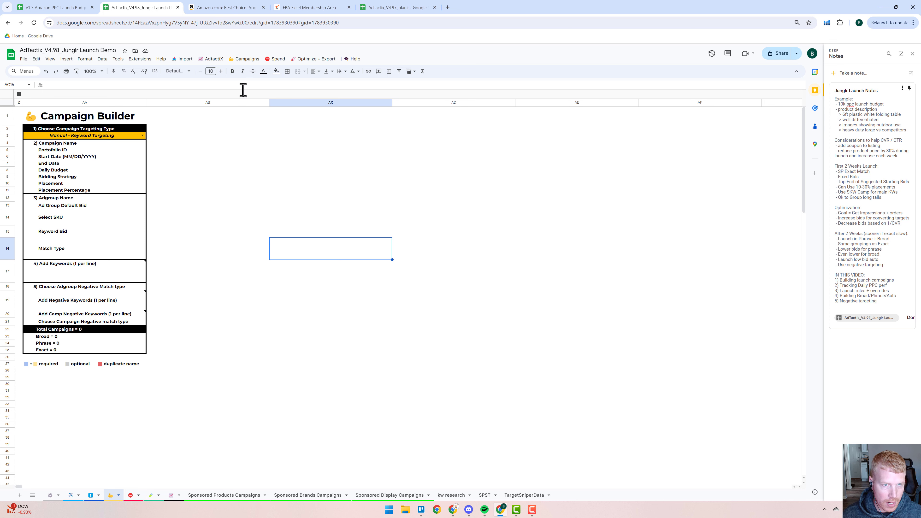
{"action": "left_click", "coordinate": [245, 58]}
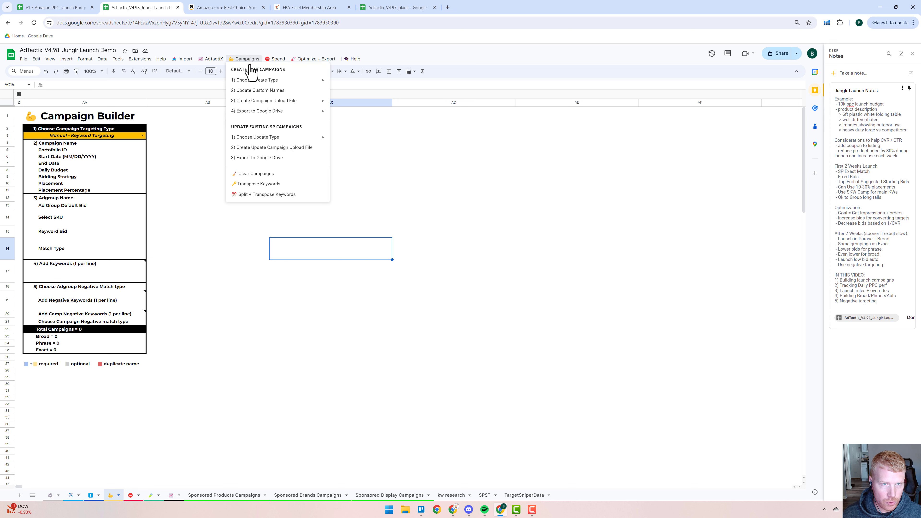
{"action": "mouse_move", "coordinate": [256, 82]}
{"action": "mouse_move", "coordinate": [359, 84]}
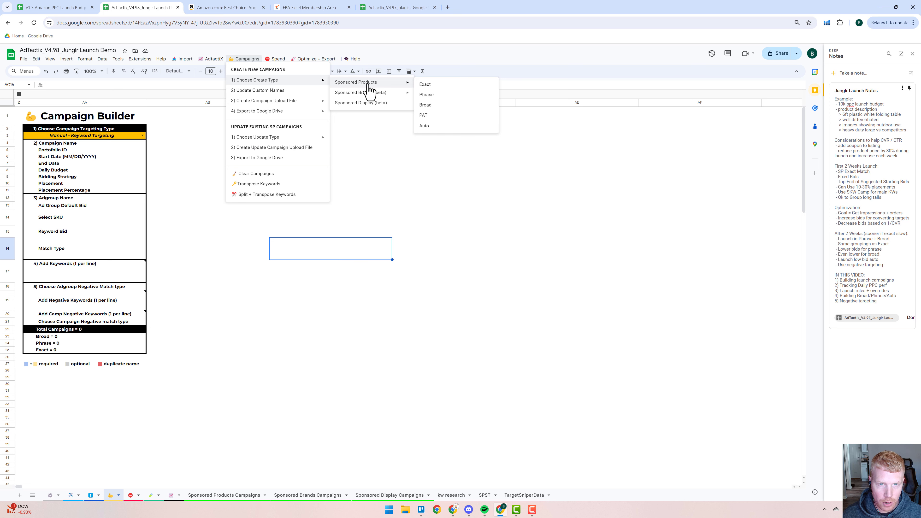
{"action": "left_click", "coordinate": [435, 85]}
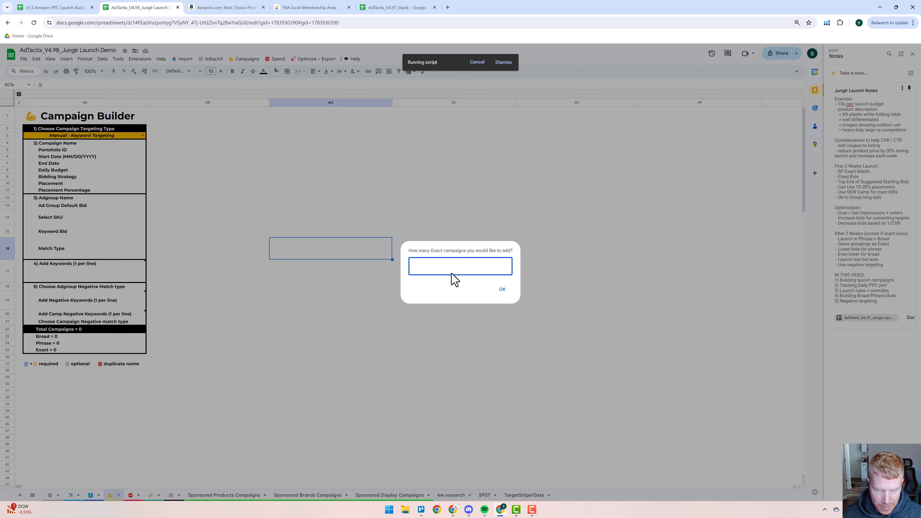
{"action": "type", "text": "4"}
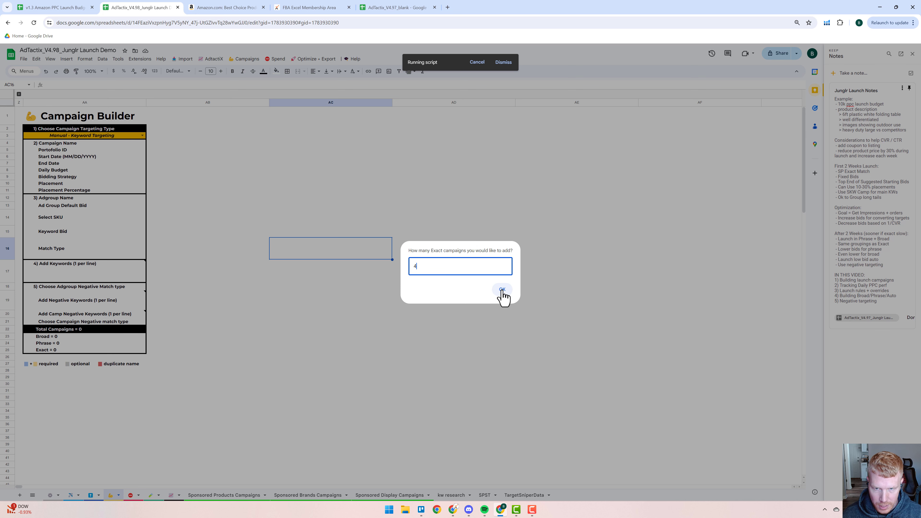
{"action": "left_click", "coordinate": [502, 290]}
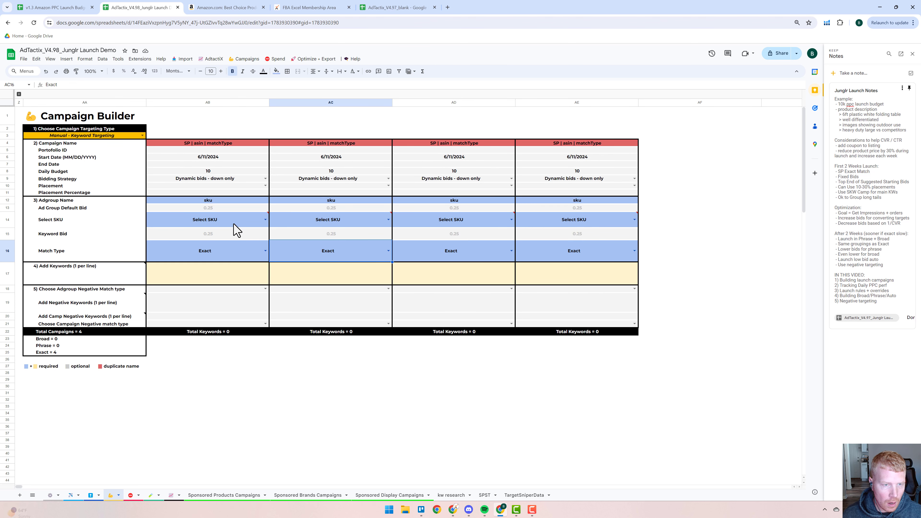
Step: Check the campaigns' SKU selection field against the SKU and ASIN entered in the Product Center of the Settings sheet
{"action": "mouse_move", "coordinate": [237, 221]}
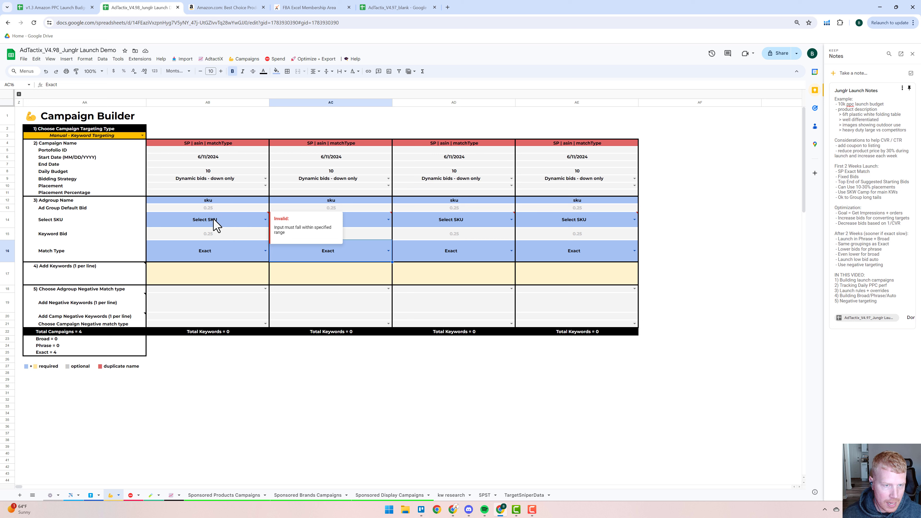
{"action": "left_click", "coordinate": [228, 222]}
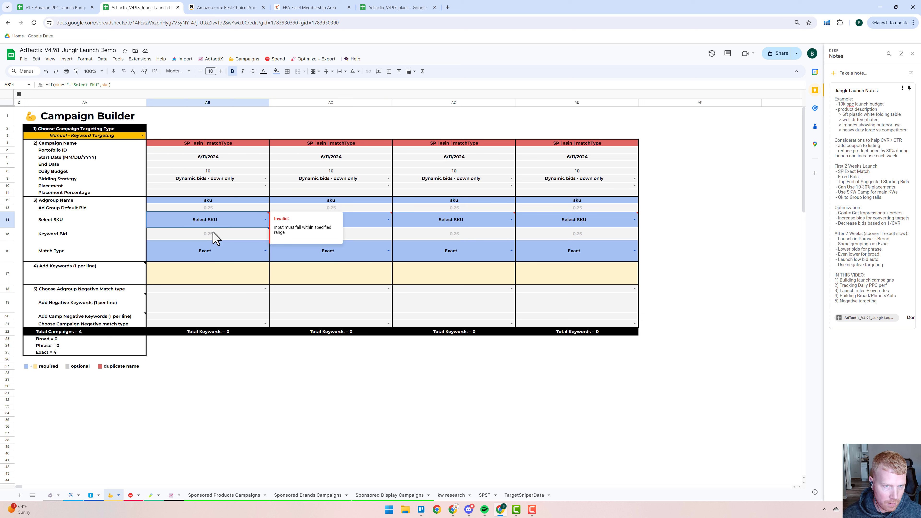
{"action": "left_click", "coordinate": [54, 498]}
{"action": "scroll", "coordinate": [432, 362], "scroll_direction": "down", "scroll_amount": 10}
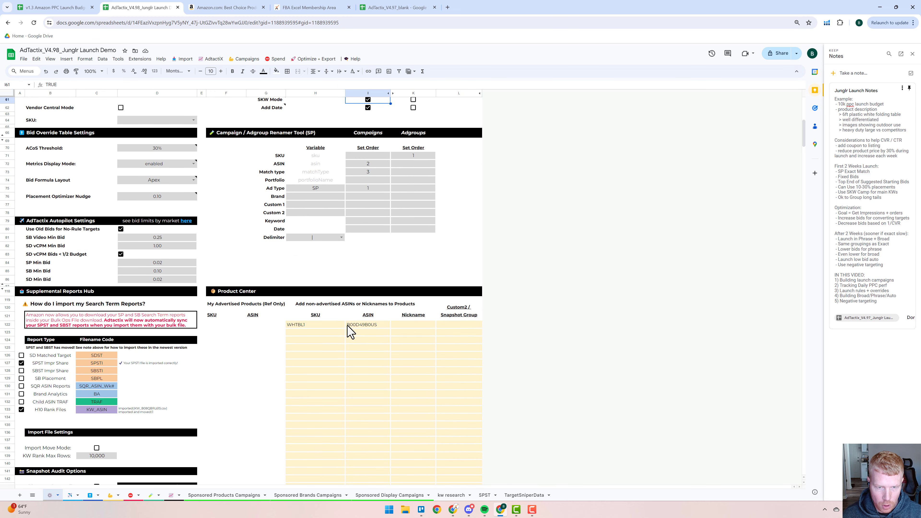
{"action": "left_click", "coordinate": [367, 326]}
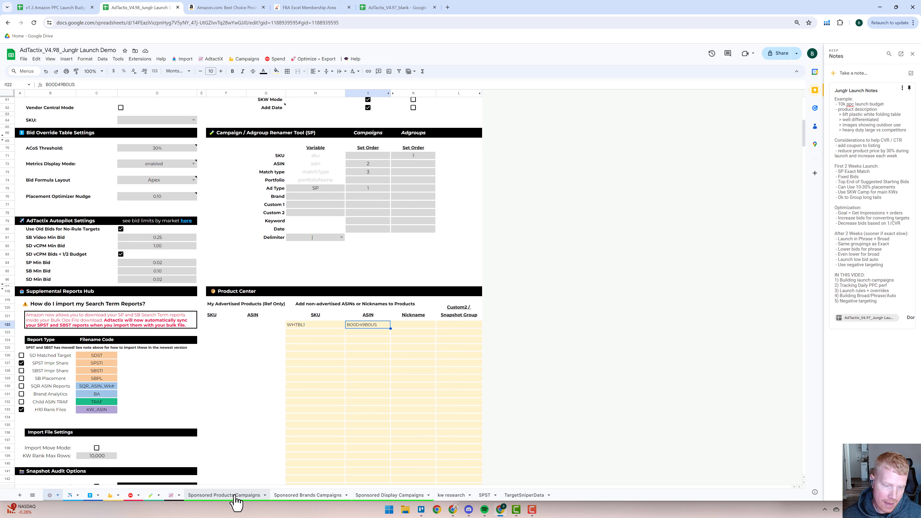
{"action": "left_click", "coordinate": [326, 327]}
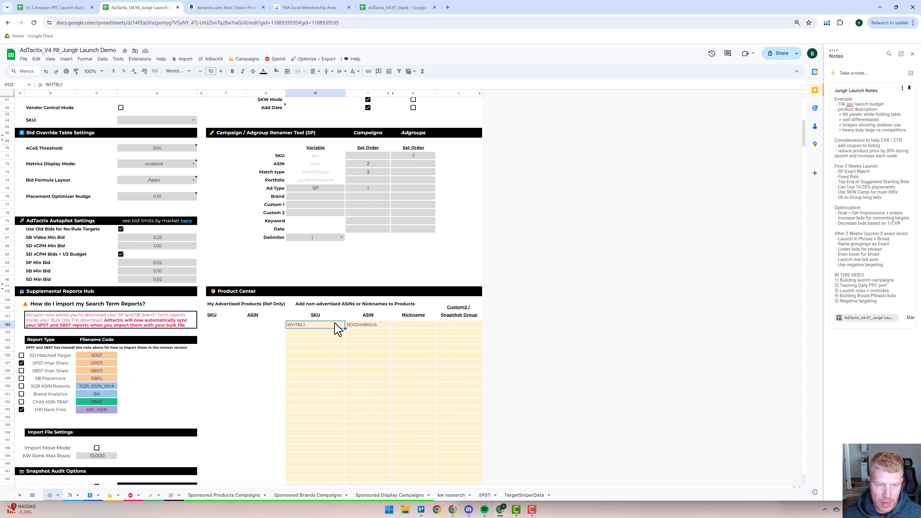
{"action": "left_click", "coordinate": [357, 325]}
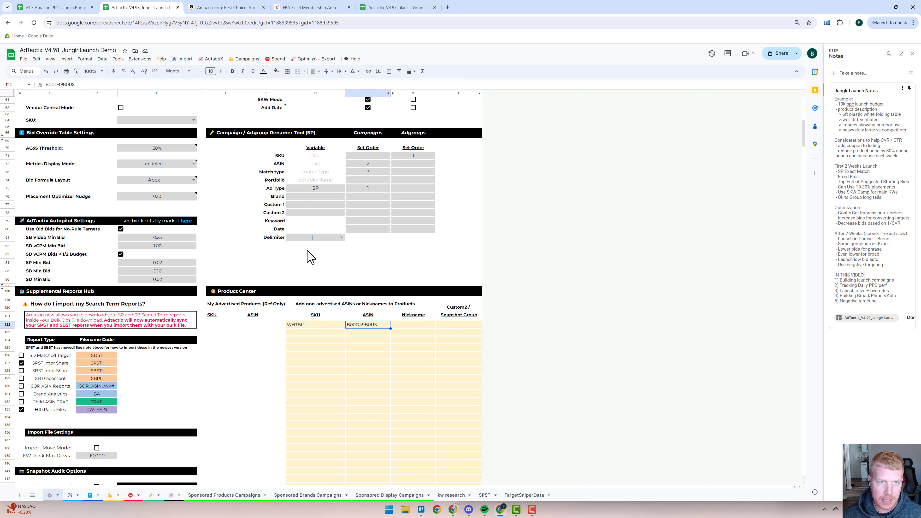
Step: Set the SKU to WHTBL1 for the first campaign in the Campaign Builder and fill it across all four campaigns
{"action": "left_click", "coordinate": [113, 495]}
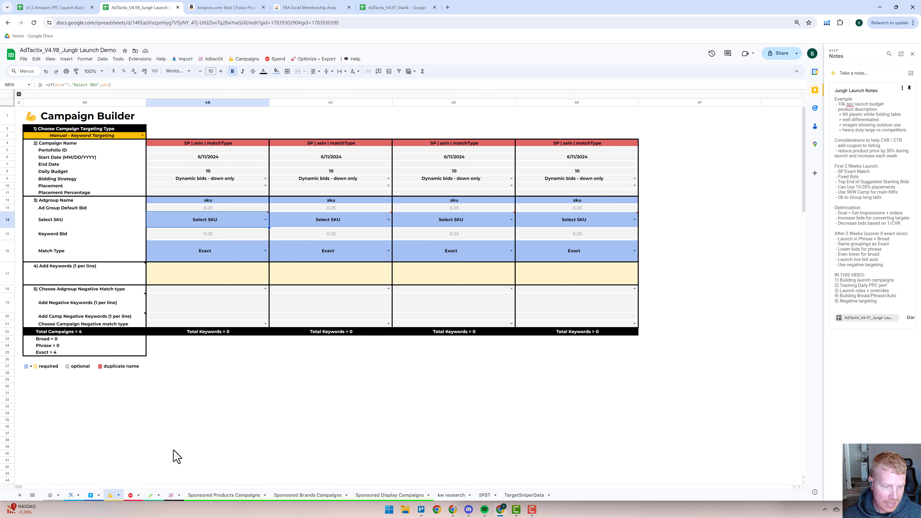
{"action": "left_click", "coordinate": [266, 220]}
{"action": "left_click", "coordinate": [195, 239]}
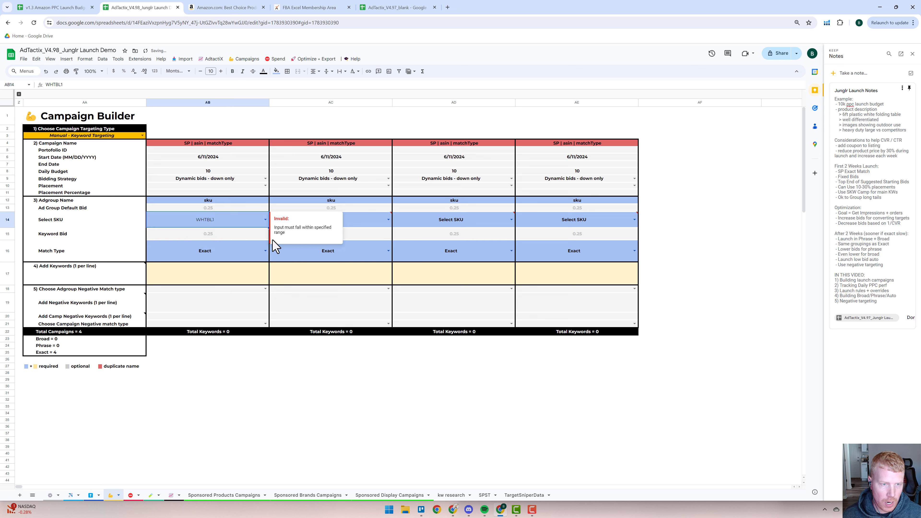
{"action": "left_click", "coordinate": [264, 366]}
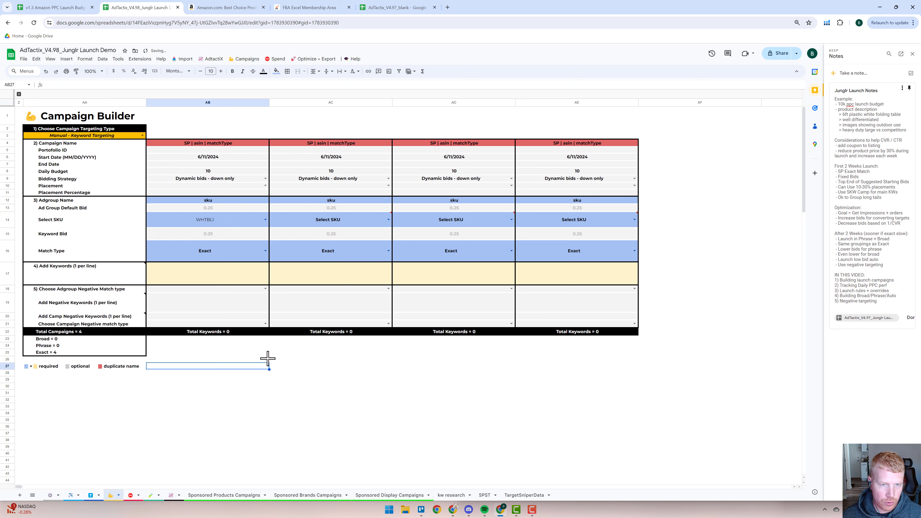
{"action": "left_click", "coordinate": [254, 224]}
{"action": "left_click_drag", "start_coordinate": [268, 227], "coordinate": [579, 228]}
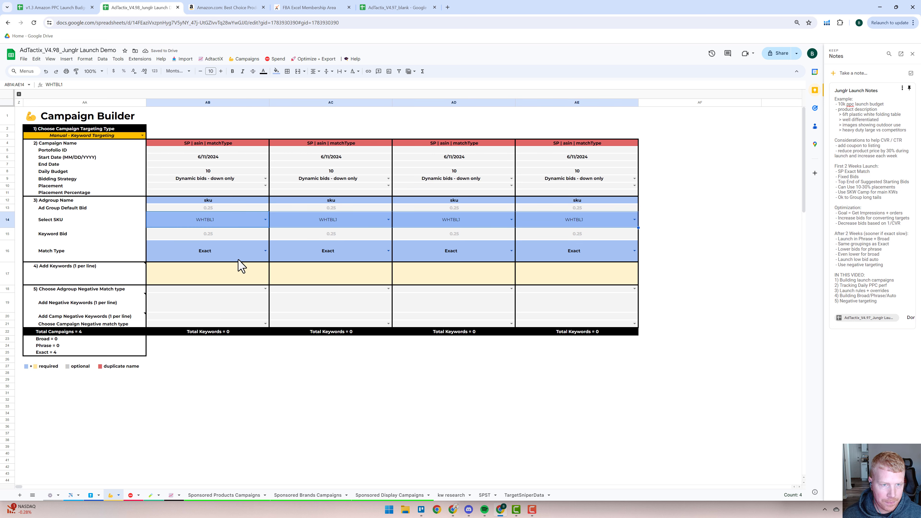
Step: Copy the keywords 6 ft folding table, folding outdoor table and white folding table from kw research into the first campaign's keyword cell in the Campaign Builder
{"action": "left_click", "coordinate": [223, 278]}
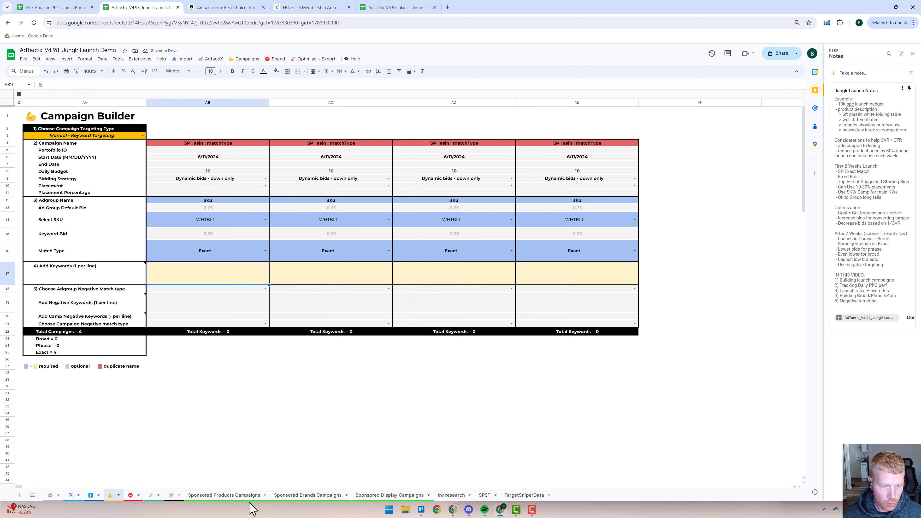
{"action": "left_click", "coordinate": [451, 495]}
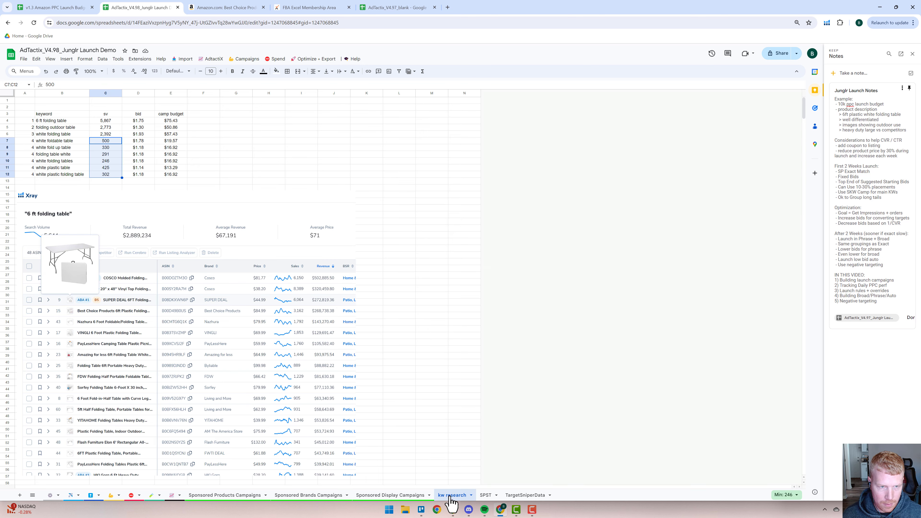
{"action": "left_click", "coordinate": [61, 122]}
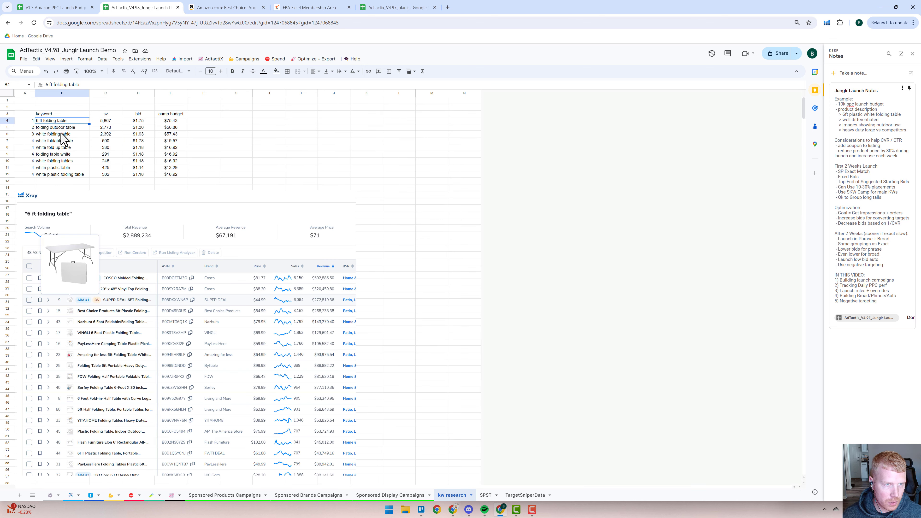
{"action": "left_click", "coordinate": [61, 133], "text": "shift"}
{"action": "key", "text": "ctrl+c"}
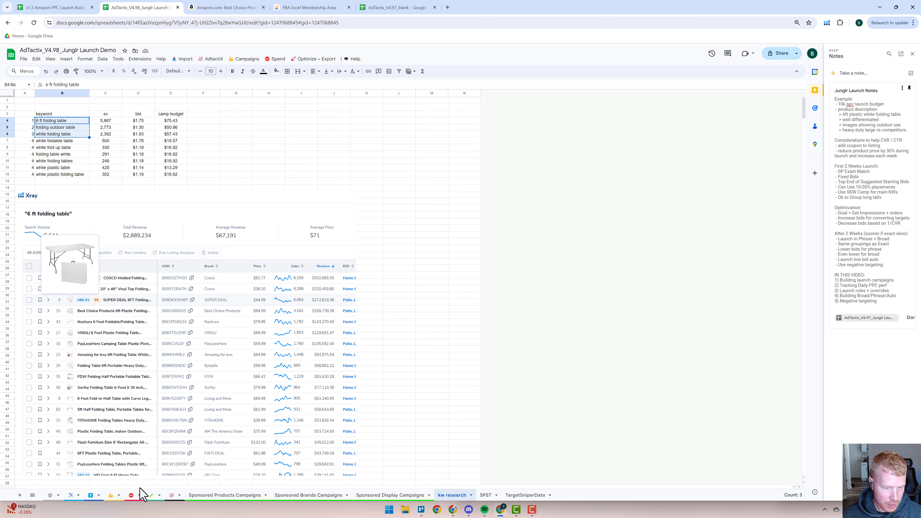
{"action": "left_click", "coordinate": [111, 495]}
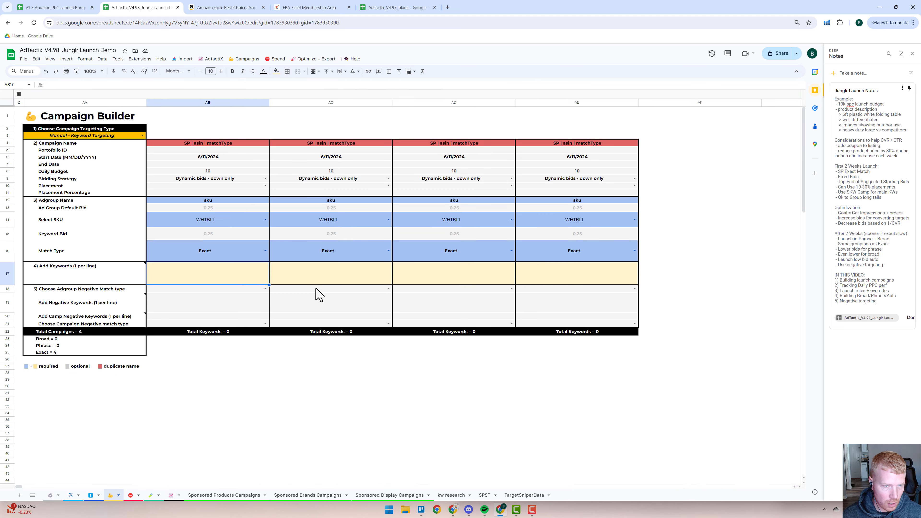
{"action": "double_click", "coordinate": [201, 279]}
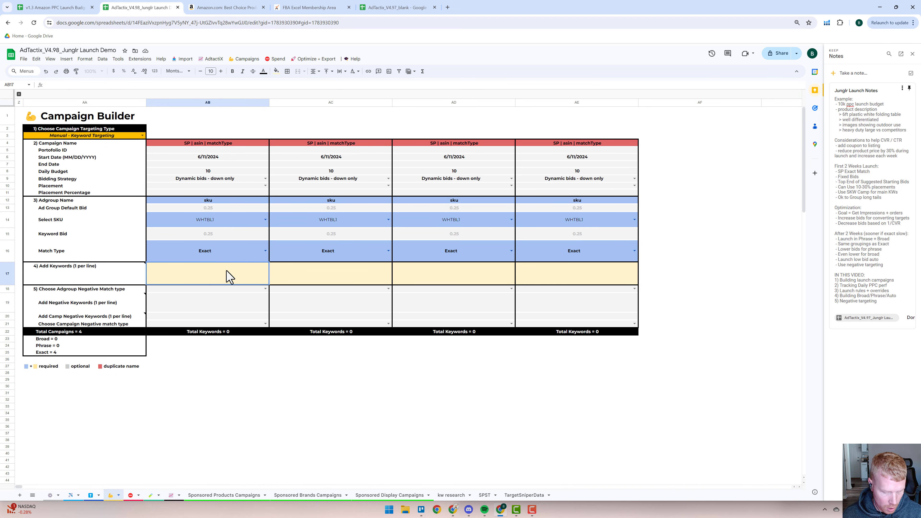
{"action": "key", "text": "ctrl+v"}
{"action": "left_click", "coordinate": [236, 372]}
{"action": "left_click", "coordinate": [224, 276]}
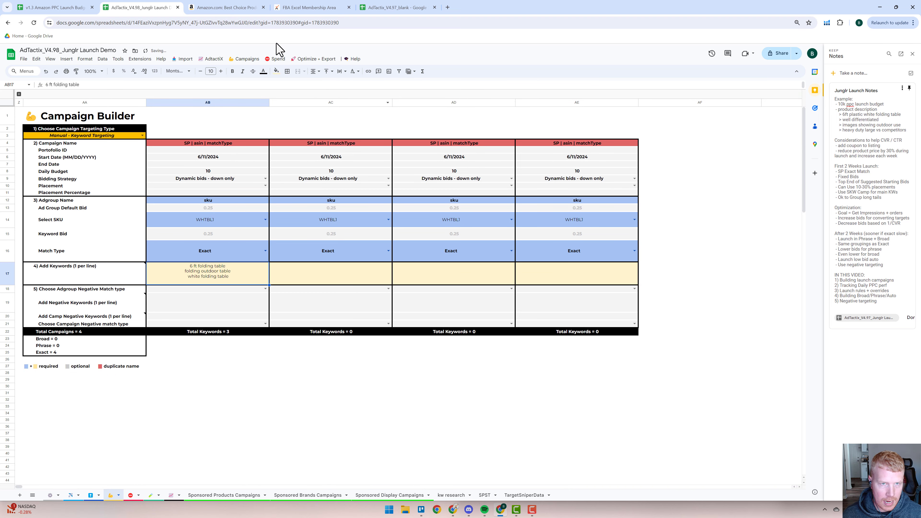
Step: Transpose the first campaign's three keywords so each one goes into its own campaign
{"action": "left_click", "coordinate": [247, 58]}
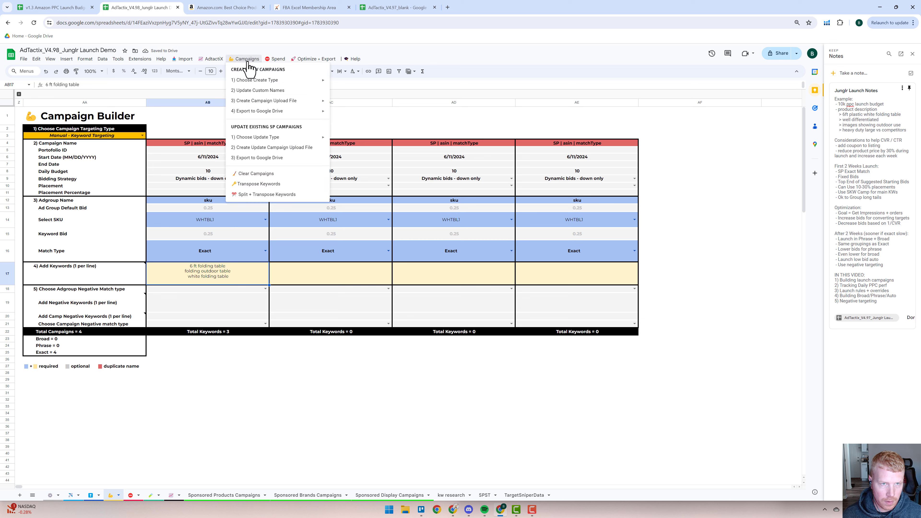
{"action": "left_click", "coordinate": [256, 184]}
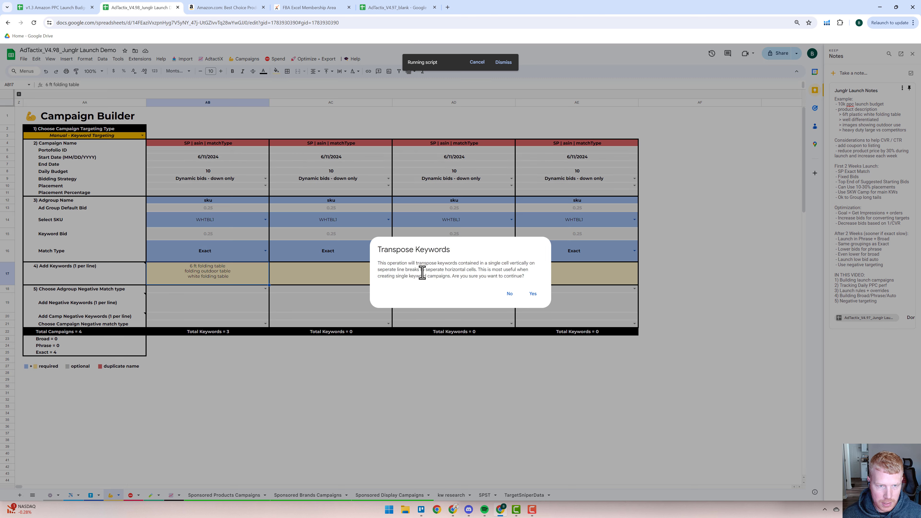
{"action": "left_click", "coordinate": [537, 295]}
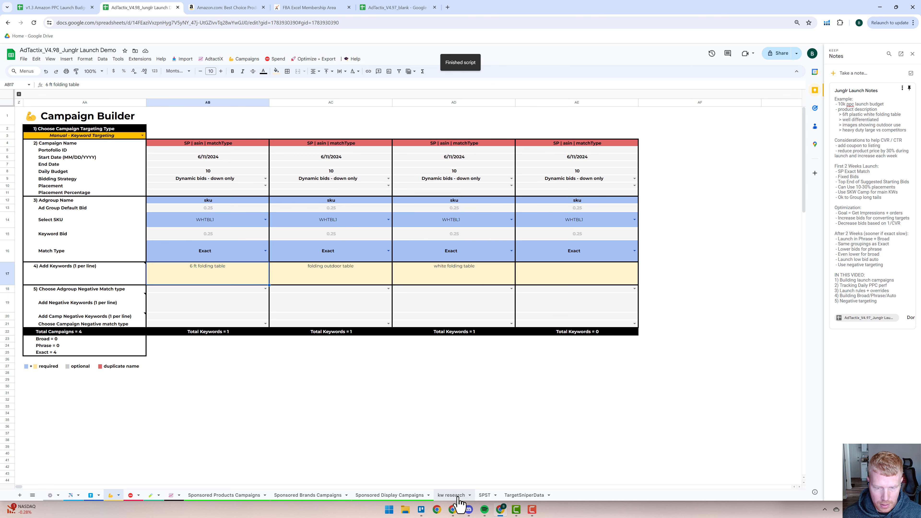
Step: Copy the six long-tail keywords, white foldable table through white plastic folding table, from kw research into the fourth campaign's keyword cell
{"action": "left_click", "coordinate": [451, 495]}
{"action": "left_click_drag", "start_coordinate": [78, 142], "coordinate": [74, 176]}
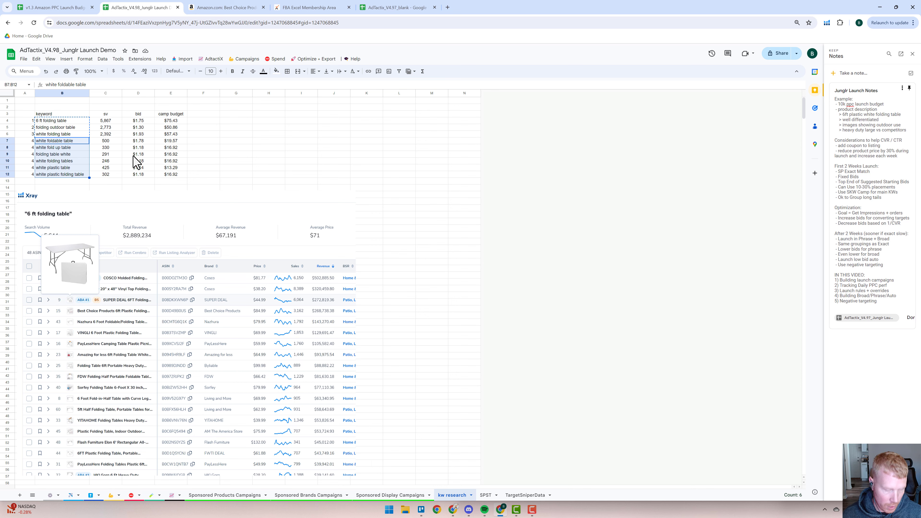
{"action": "key", "text": "ctrl+c"}
{"action": "left_click", "coordinate": [112, 496]}
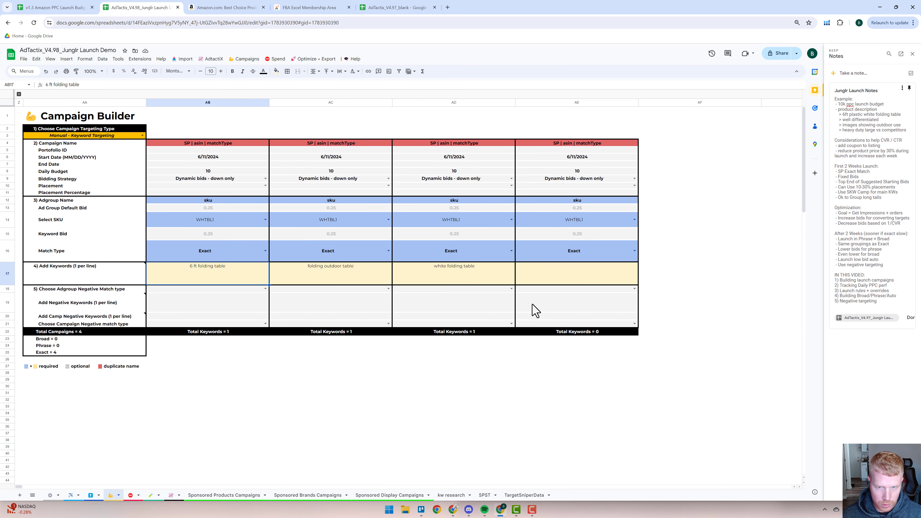
{"action": "left_click", "coordinate": [572, 269]}
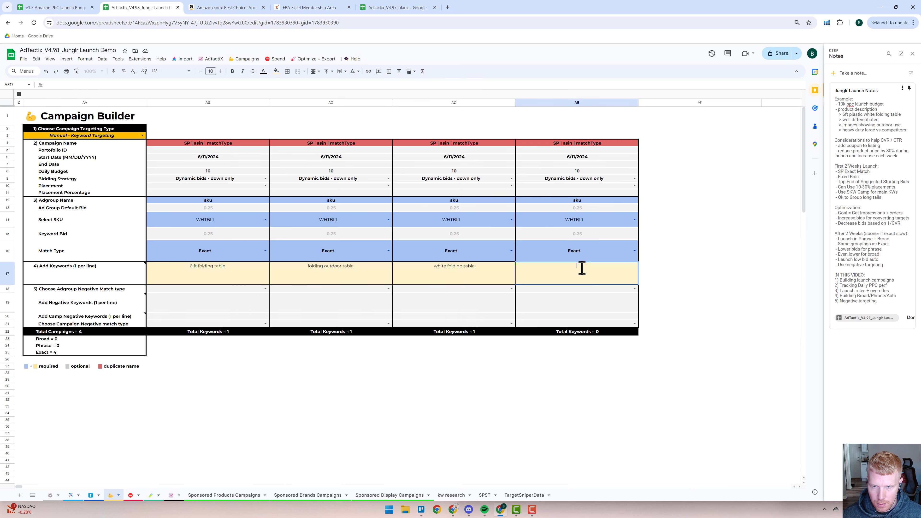
{"action": "key", "text": "ctrl+v"}
{"action": "left_click", "coordinate": [694, 259]}
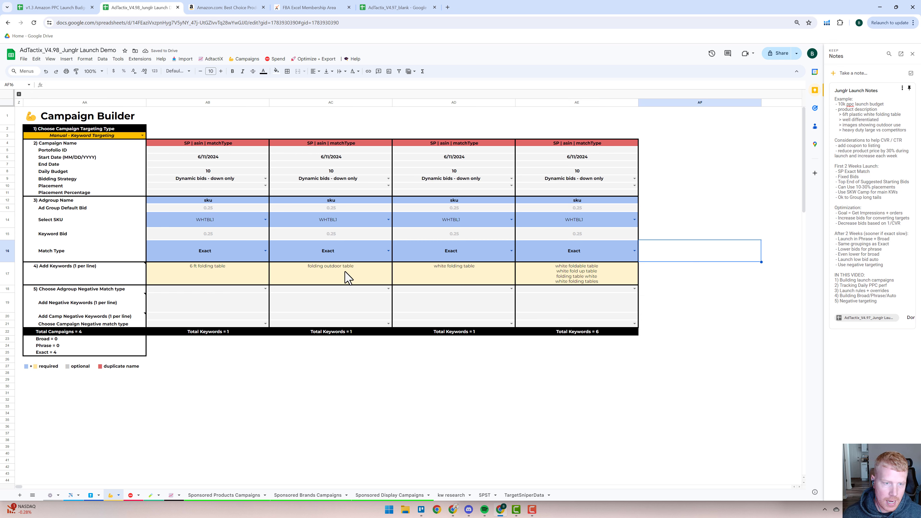
Step: Update the campaign and ad group names of all four campaigns to the custom naming scheme from the settings
{"action": "left_click", "coordinate": [248, 59]}
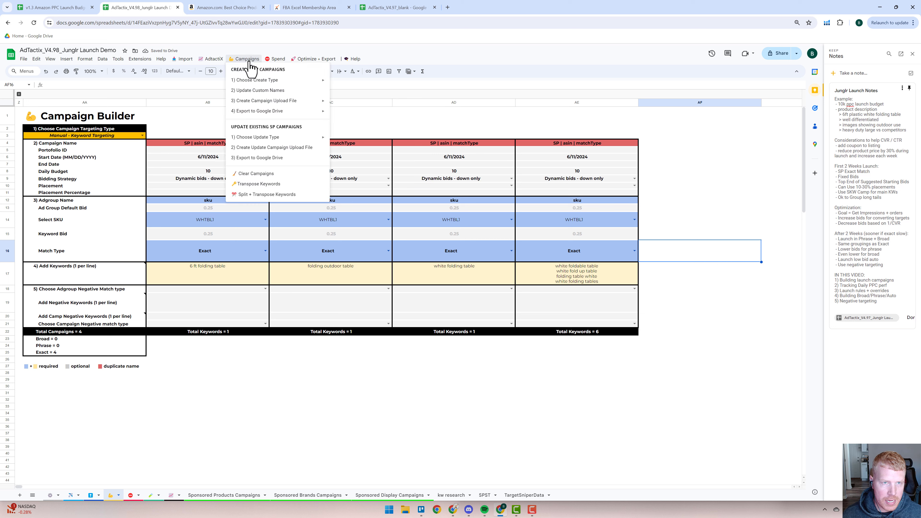
{"action": "left_click", "coordinate": [253, 91]}
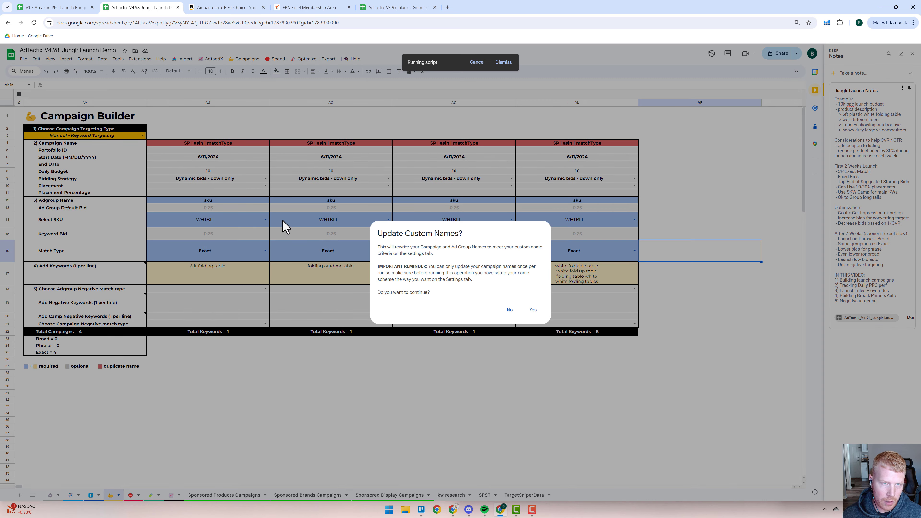
{"action": "left_click", "coordinate": [536, 311]}
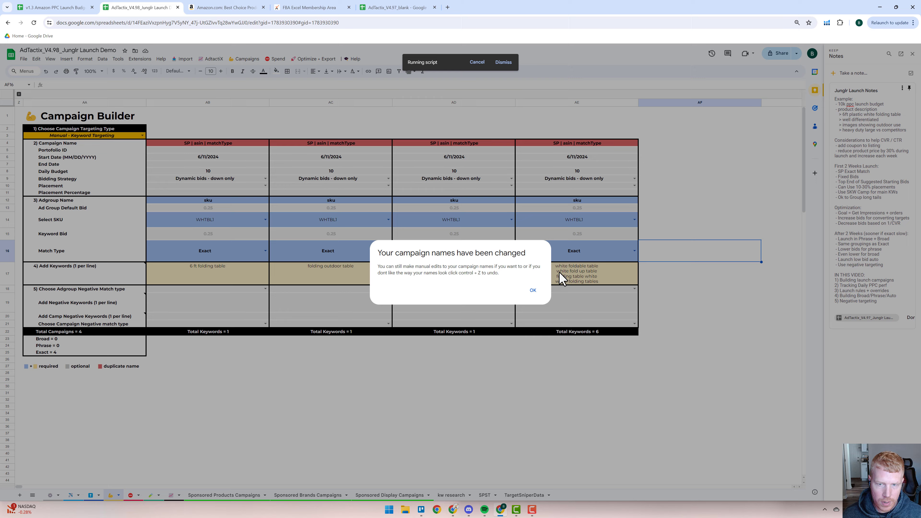
{"action": "left_click", "coordinate": [533, 290]}
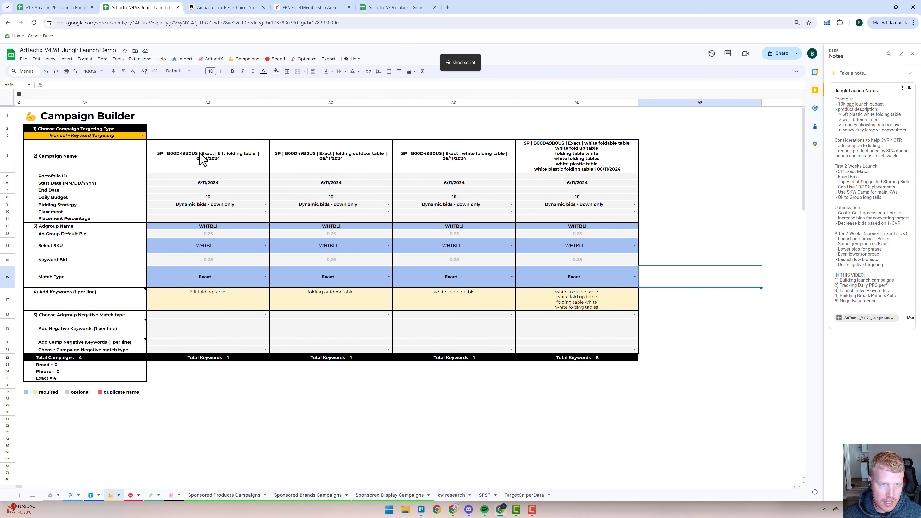
Step: Replace the keyword list inside the fourth campaign's name with "longtails", keeping the prefix and the date
{"action": "left_click", "coordinate": [574, 158]}
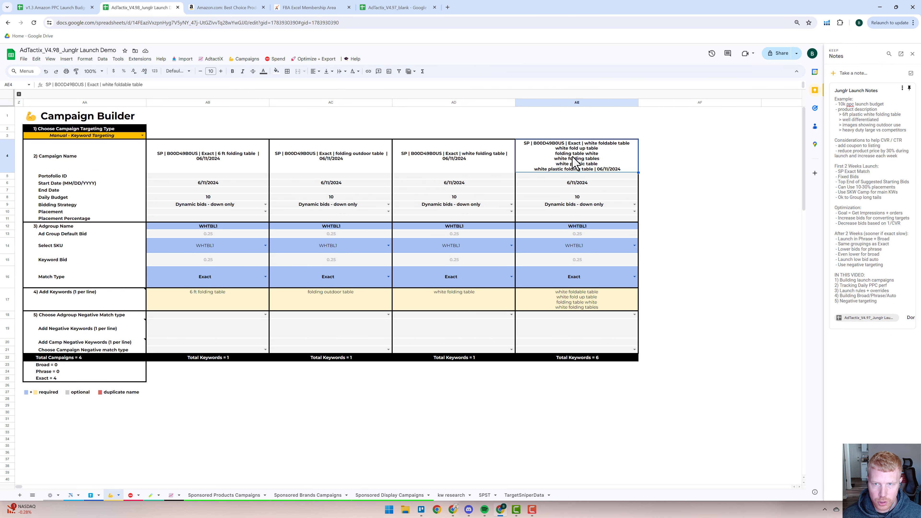
{"action": "left_click", "coordinate": [582, 301]}
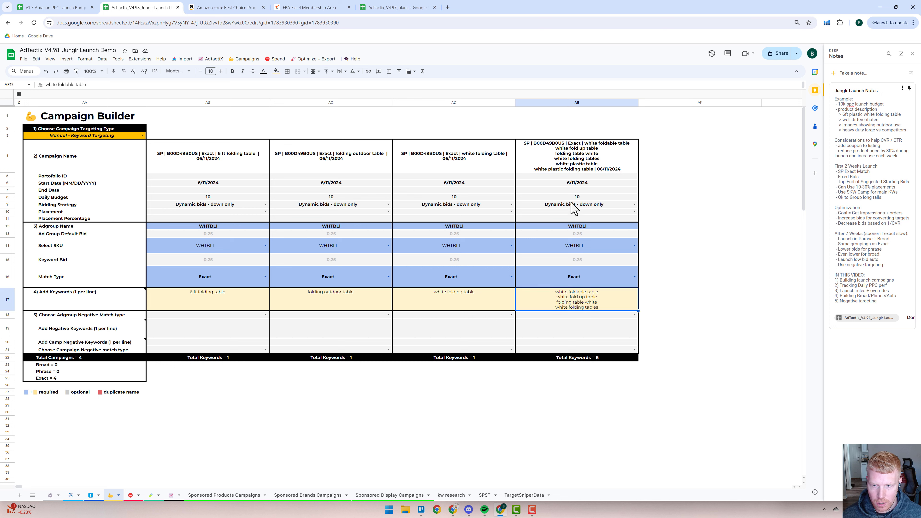
{"action": "left_click", "coordinate": [552, 153]}
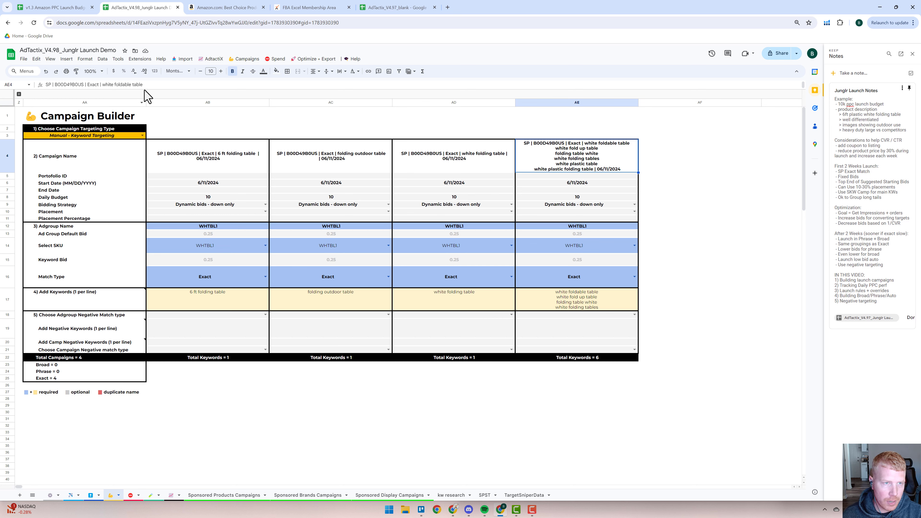
{"action": "left_click_drag", "start_coordinate": [145, 91], "coordinate": [144, 137]}
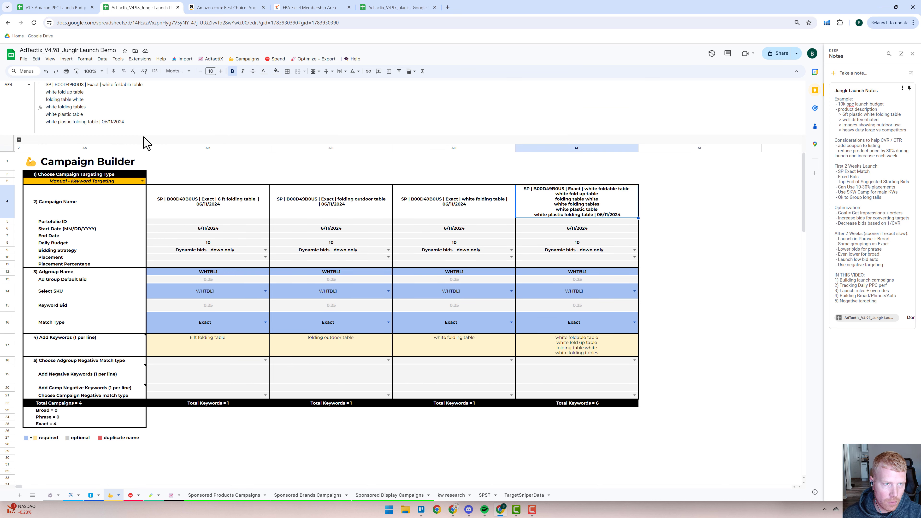
{"action": "left_click_drag", "start_coordinate": [102, 85], "coordinate": [97, 123]}
{"action": "type", "text": "long"}
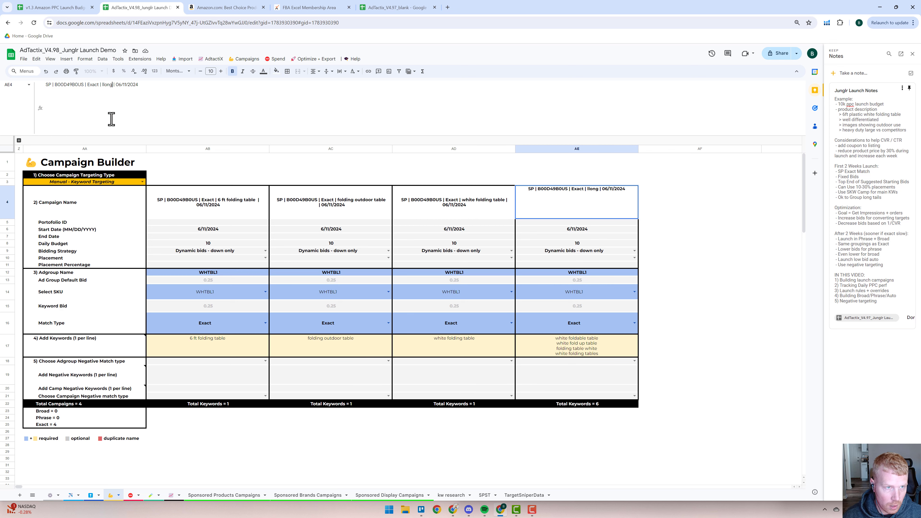
{"action": "key", "text": "BackSpace"}
{"action": "key", "text": "BackSpace"}
{"action": "key", "text": "BackSpace"}
{"action": "type", "text": "longtails"}
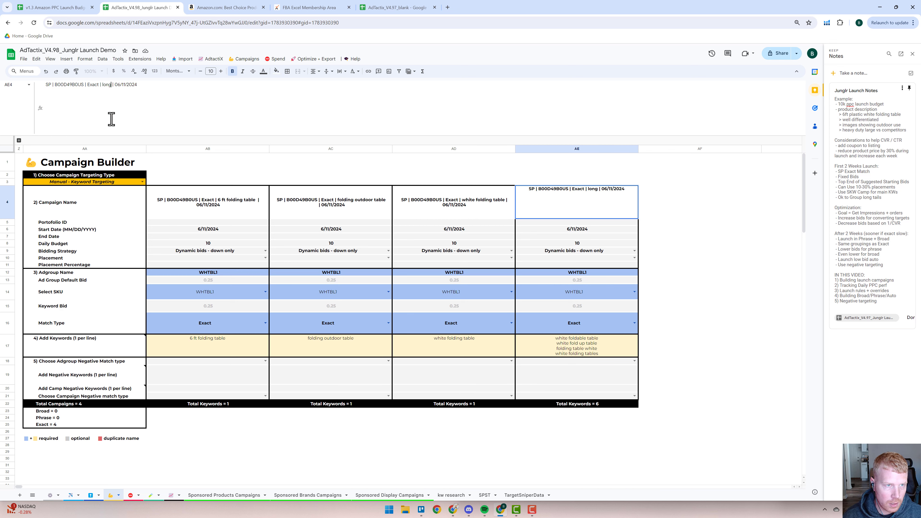
{"action": "key", "text": "Return"}
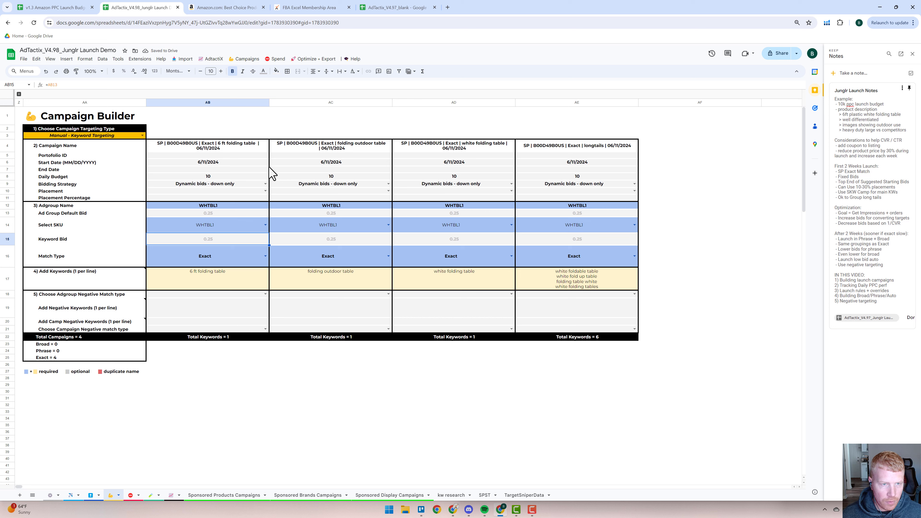
Step: Look up the campaign budgets of the three main keywords and the summed budget of the six long-tail keywords in kw research
{"action": "left_click", "coordinate": [244, 176]}
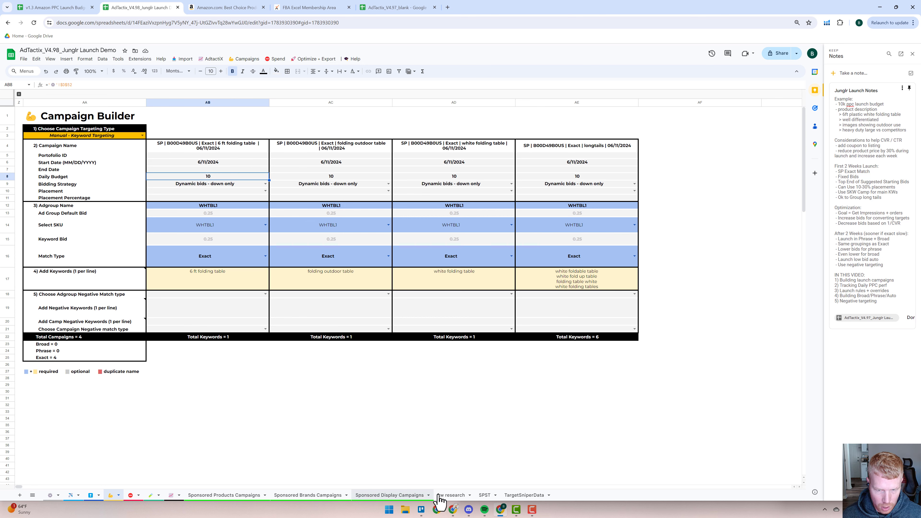
{"action": "left_click", "coordinate": [451, 495]}
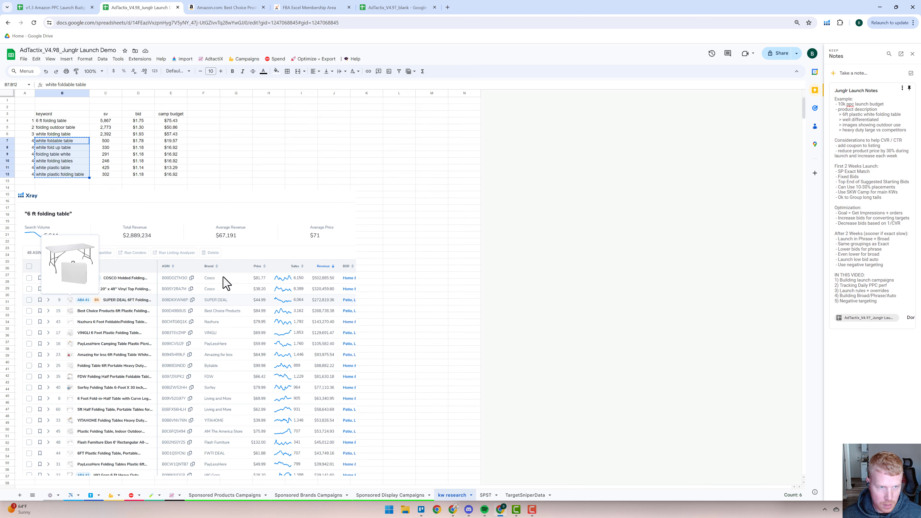
{"action": "left_click", "coordinate": [171, 121]}
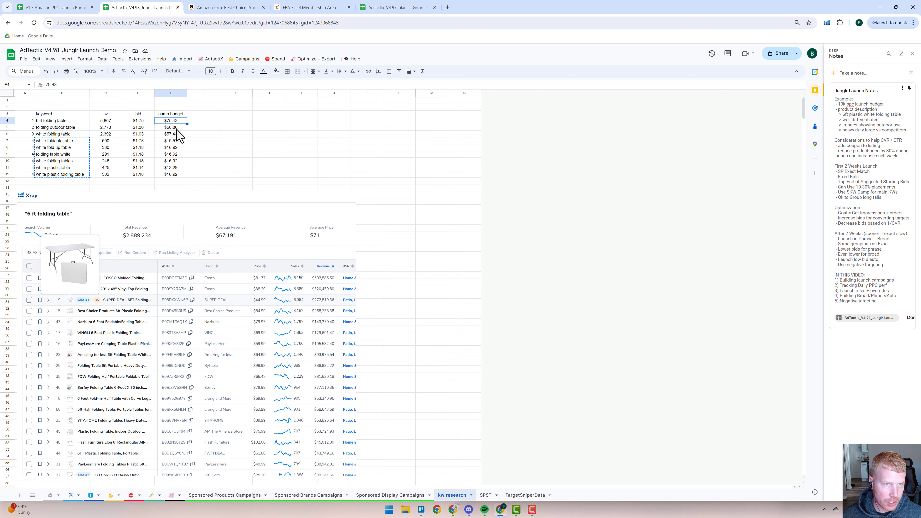
{"action": "left_click", "coordinate": [176, 128]}
{"action": "left_click", "coordinate": [177, 135]}
{"action": "left_click", "coordinate": [177, 141]}
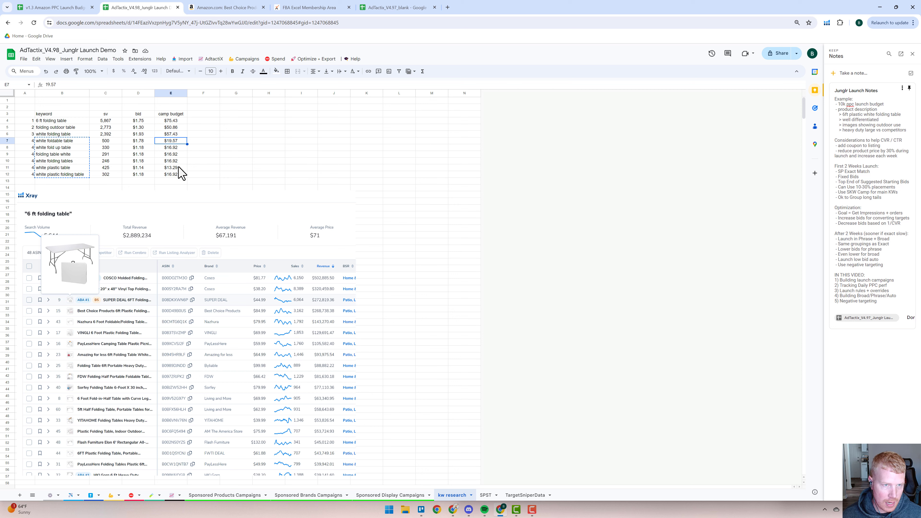
{"action": "left_click", "coordinate": [178, 176], "text": "shift"}
{"action": "left_click", "coordinate": [779, 494]}
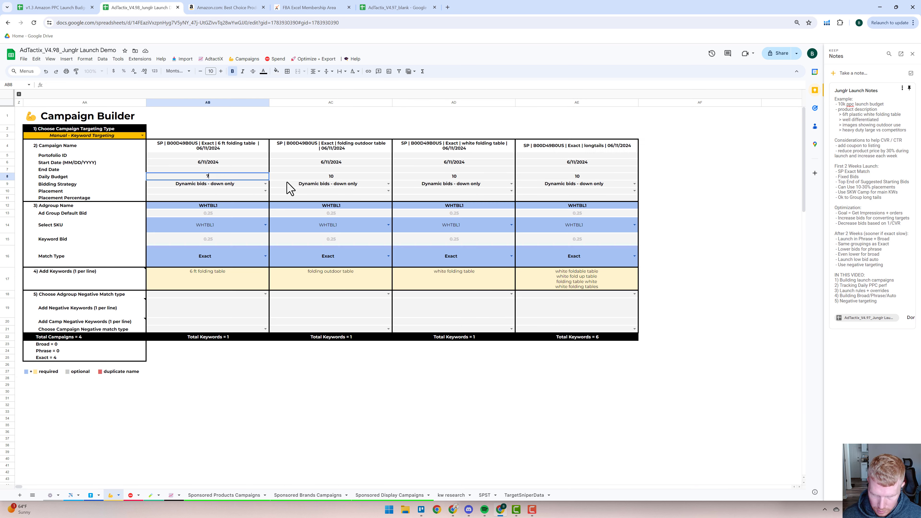
Step: Set the daily budgets of the four campaigns in the Campaign Builder to 75, 50, 50 and 100, in order
{"action": "key", "text": "Tab"}
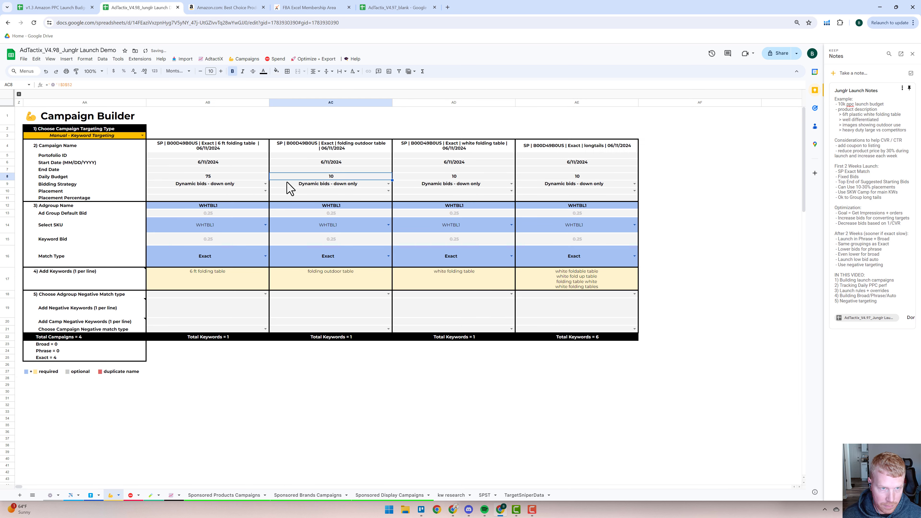
{"action": "type", "text": "50"}
{"action": "key", "text": "Tab"}
{"action": "type", "text": "50"}
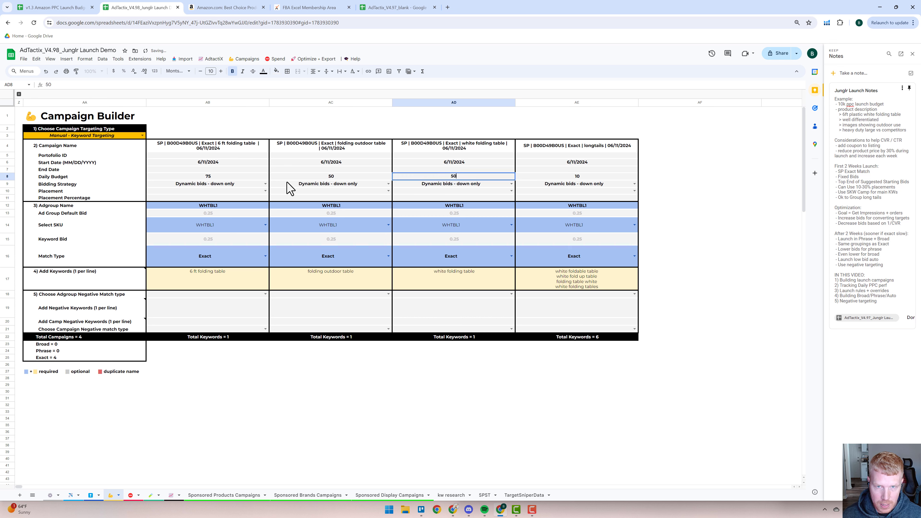
{"action": "key", "text": "Tab"}
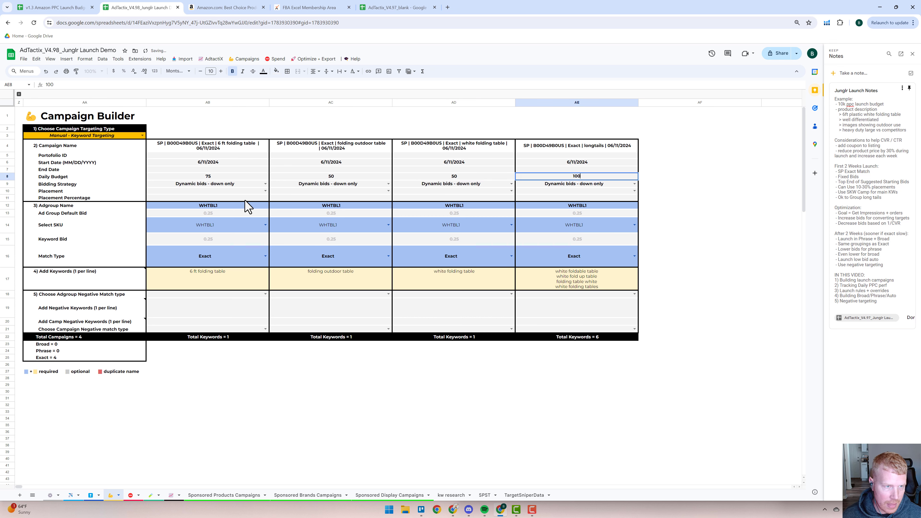
Step: Set the placement of all four campaigns in the Campaign Builder to placementTop with a placement percentage of 25
{"action": "left_click", "coordinate": [265, 191]}
{"action": "left_click", "coordinate": [214, 219]}
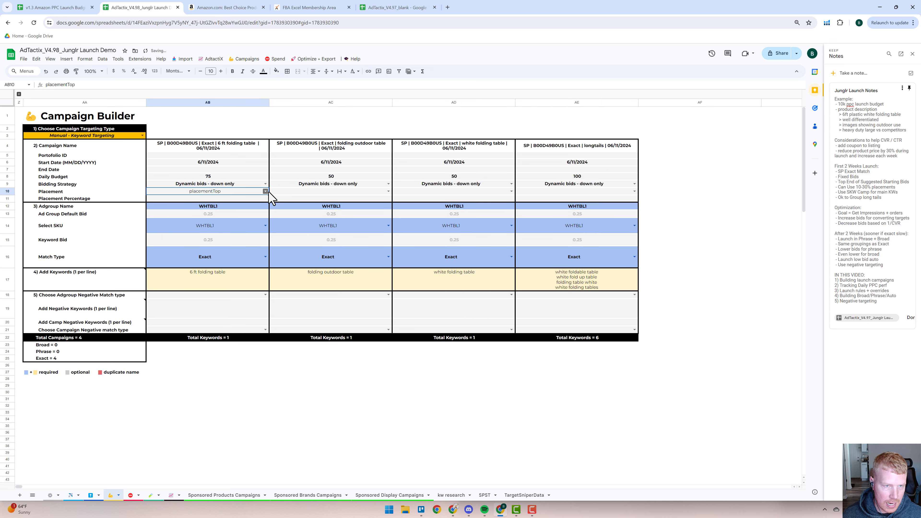
{"action": "left_click", "coordinate": [232, 198]}
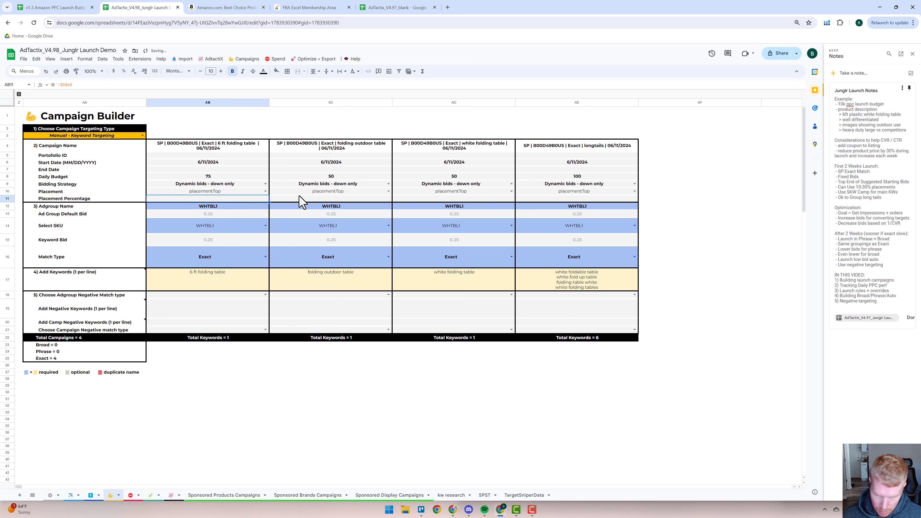
{"action": "type", "text": "25"}
{"action": "key", "text": "Return"}
{"action": "left_click", "coordinate": [240, 199]}
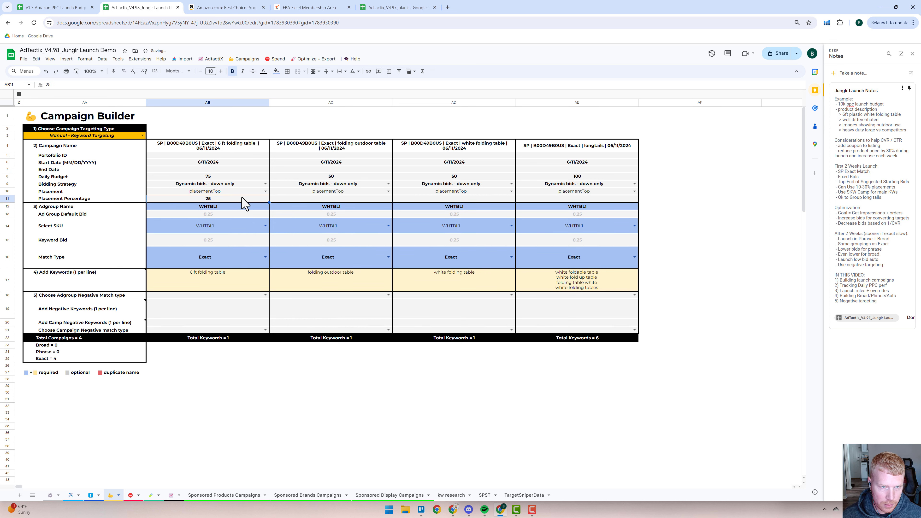
{"action": "left_click_drag", "start_coordinate": [269, 202], "coordinate": [549, 207]}
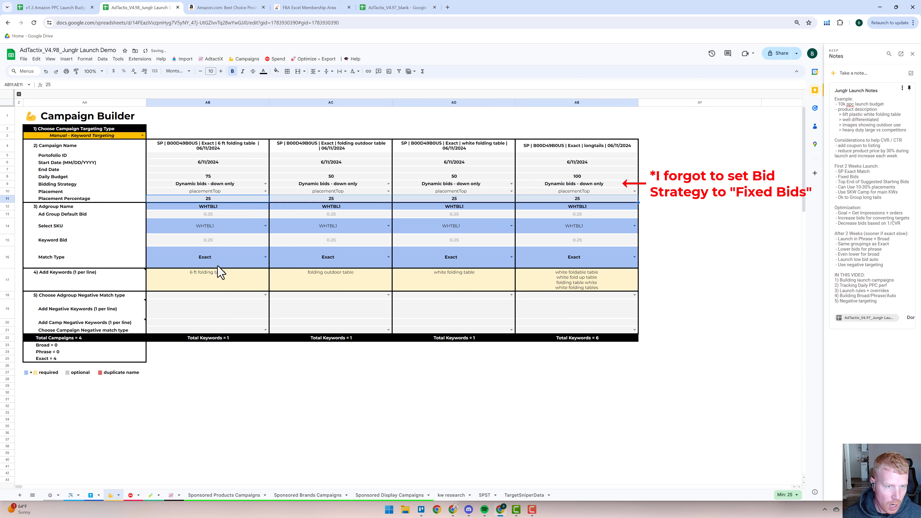
Step: Check the keyword bids of the four campaigns, and create the Sponsored Products campaign upload file from them
{"action": "left_click", "coordinate": [202, 245]}
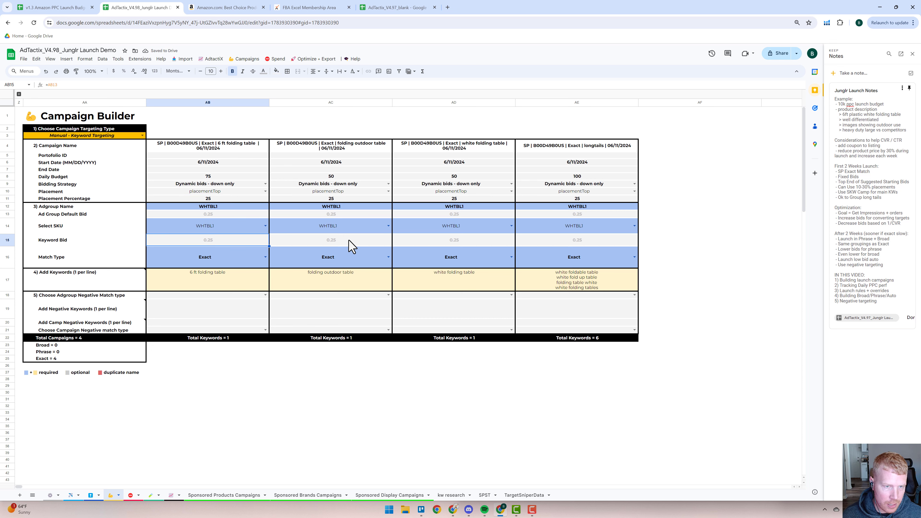
{"action": "left_click", "coordinate": [348, 242]}
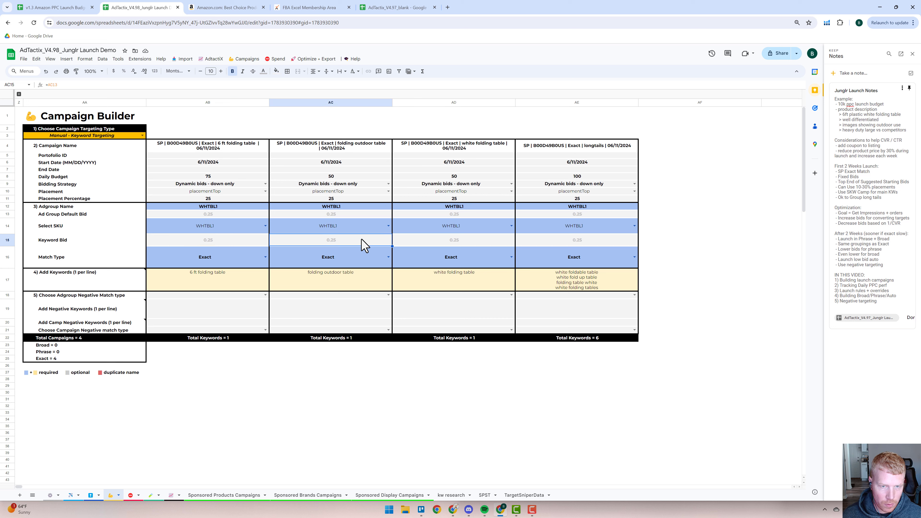
{"action": "left_click", "coordinate": [485, 242]}
{"action": "left_click", "coordinate": [564, 242]}
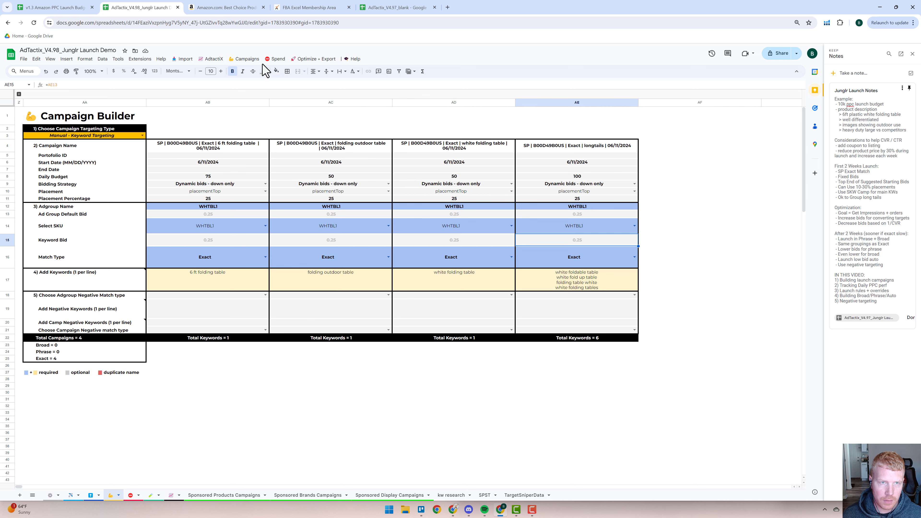
{"action": "left_click", "coordinate": [244, 59]}
{"action": "mouse_move", "coordinate": [247, 104]}
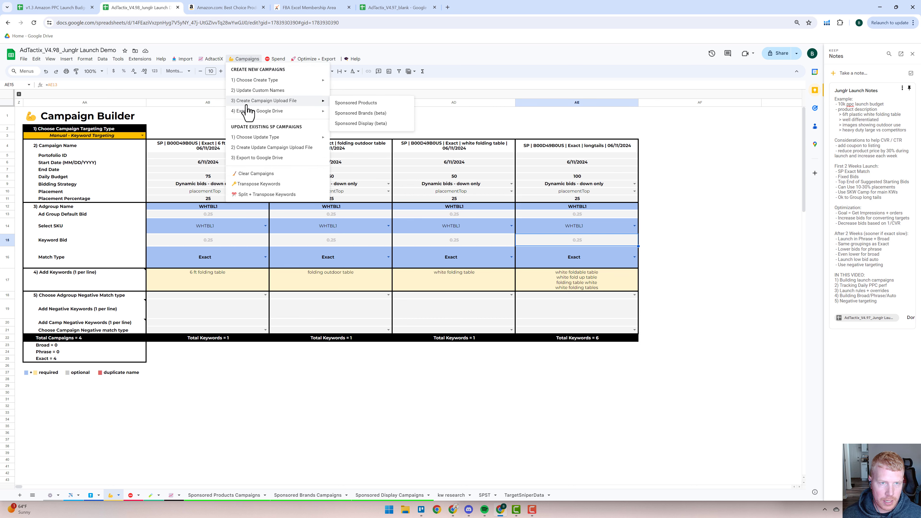
{"action": "left_click", "coordinate": [354, 104]}
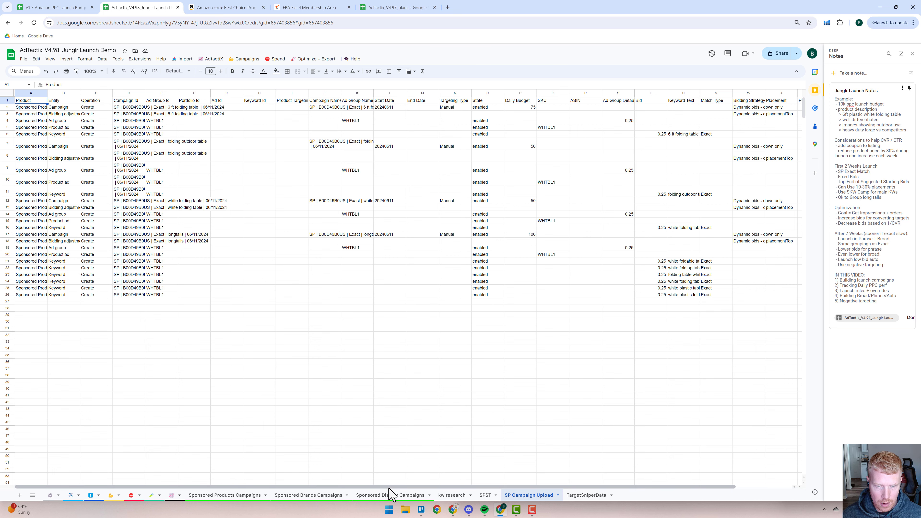
Step: Set the bids of the six long-tail keywords in the SP Campaign Upload sheet to 1.5
{"action": "scroll", "coordinate": [453, 488], "scroll_direction": "right", "scroll_amount": 3}
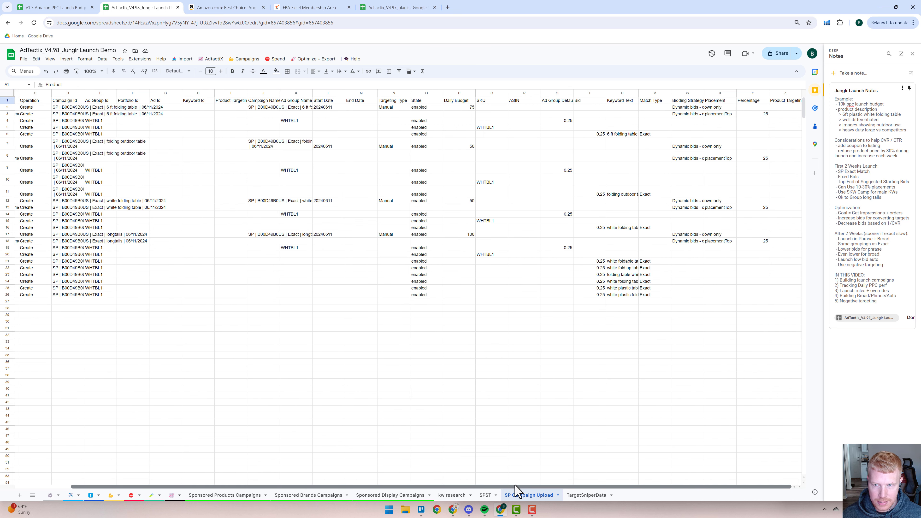
{"action": "left_click", "coordinate": [600, 134]}
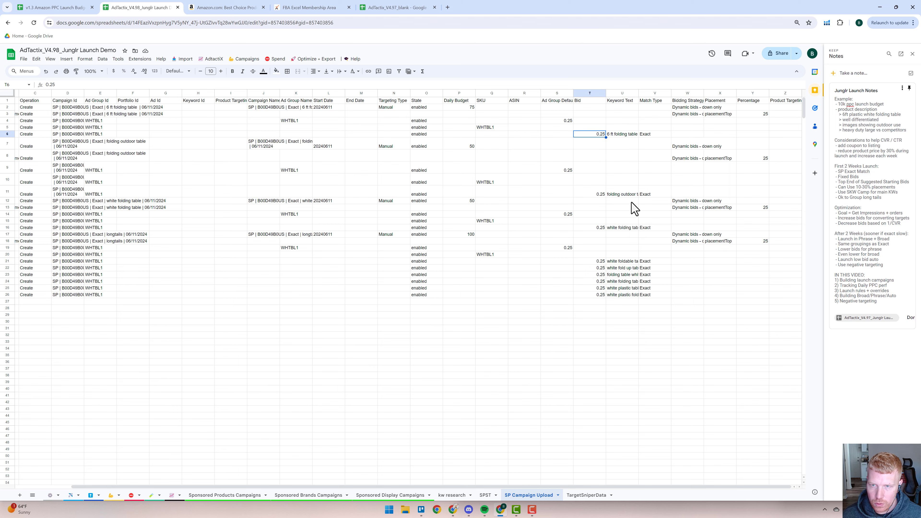
{"action": "scroll", "coordinate": [649, 240], "scroll_direction": "left", "scroll_amount": 2}
{"action": "left_click", "coordinate": [661, 262]}
{"action": "type", "text": "1"}
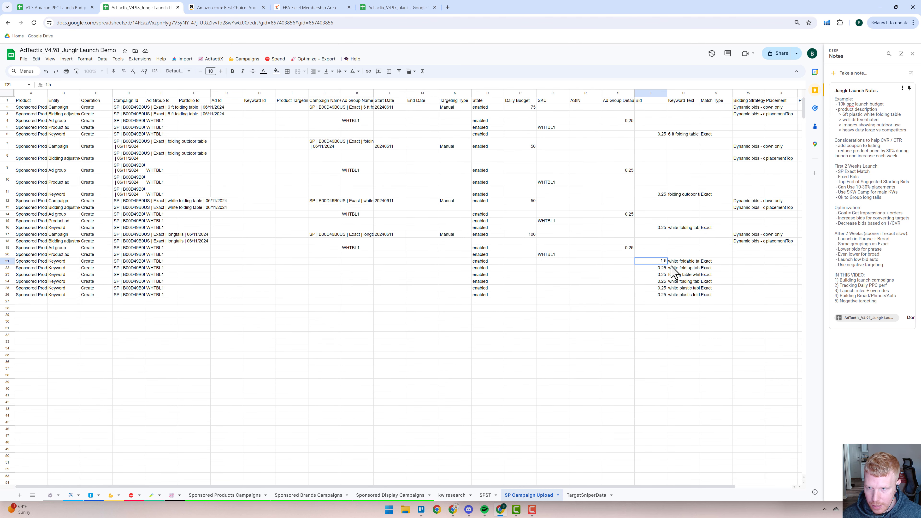
{"action": "key", "text": "Return"}
{"action": "left_click", "coordinate": [664, 260]}
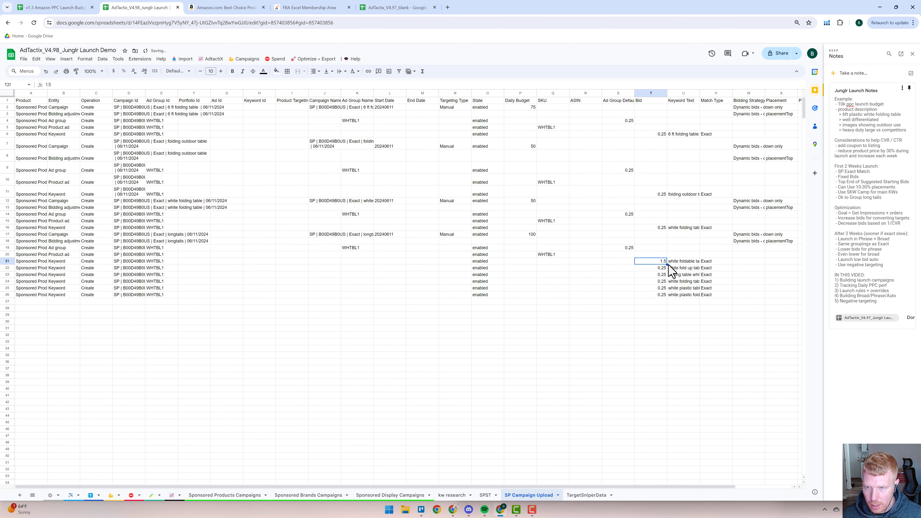
{"action": "left_click_drag", "start_coordinate": [666, 264], "coordinate": [666, 294]}
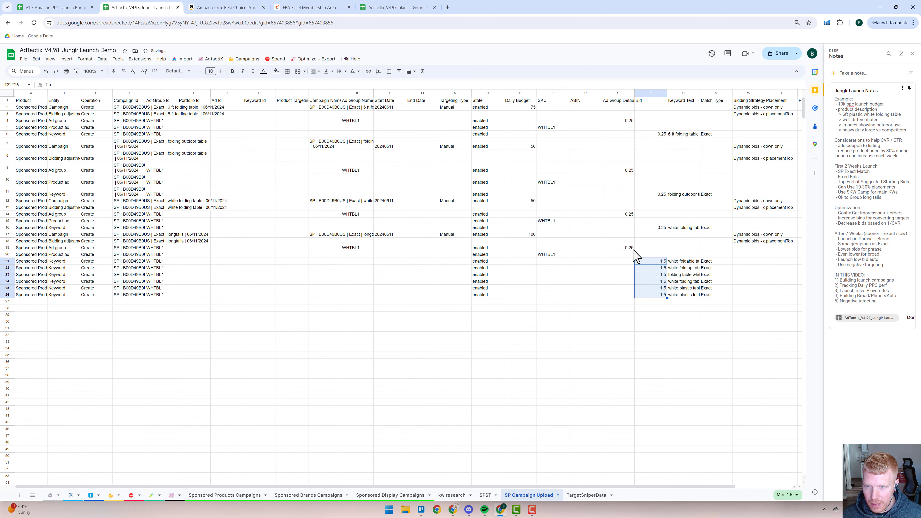
{"action": "left_click", "coordinate": [633, 250]}
{"action": "left_click", "coordinate": [652, 261]}
{"action": "left_click", "coordinate": [660, 275]}
{"action": "left_click", "coordinate": [663, 294]}
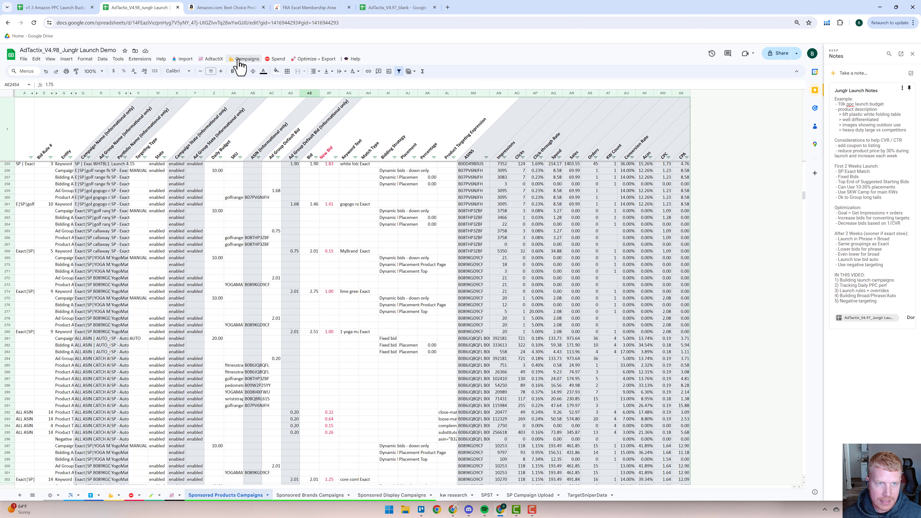
Step: Export the SP campaign upload file to Google Drive, agreeing to save it in the export files folder
{"action": "left_click", "coordinate": [242, 58]}
{"action": "mouse_move", "coordinate": [253, 112]}
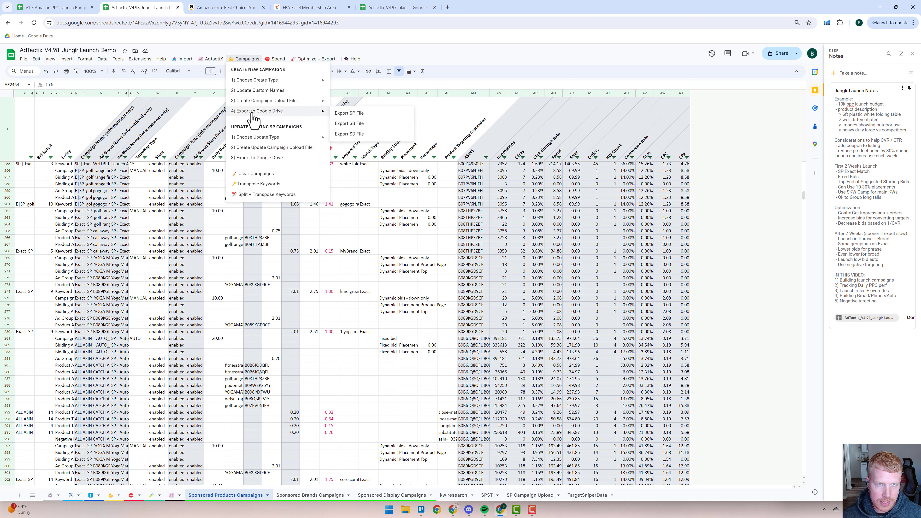
{"action": "left_click", "coordinate": [349, 114]}
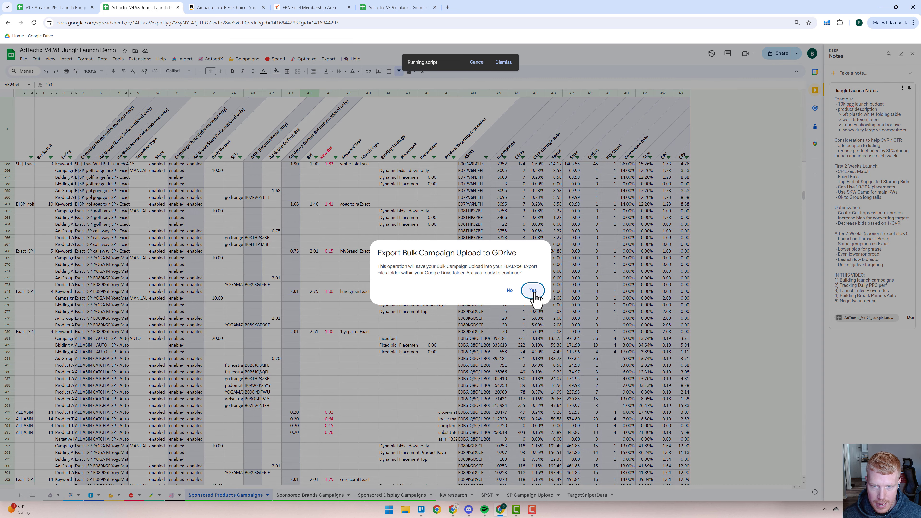
{"action": "left_click", "coordinate": [533, 291]}
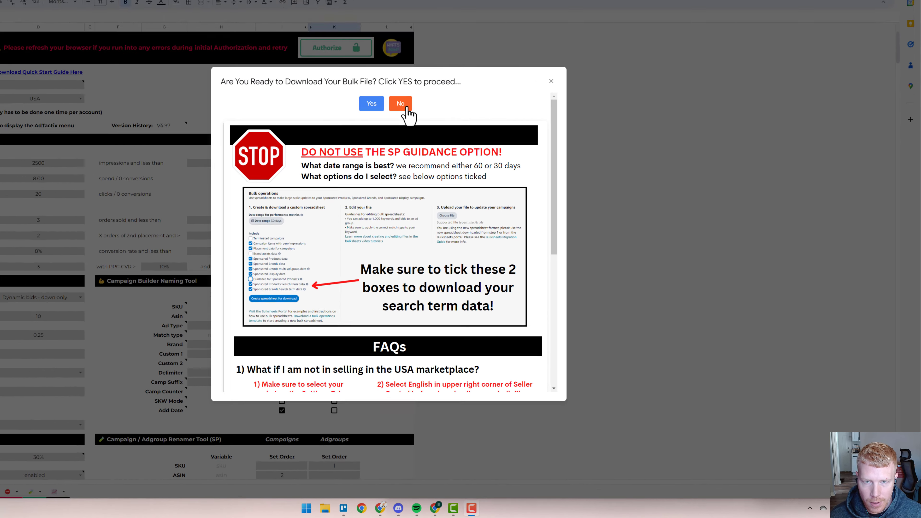
Step: Decline the bulk file download in AdTactix_V4.97_blank and import "TEST BULK FILE (w Search Term Report and new SD columns).xlsx" as new sheets
{"action": "left_click", "coordinate": [405, 107]}
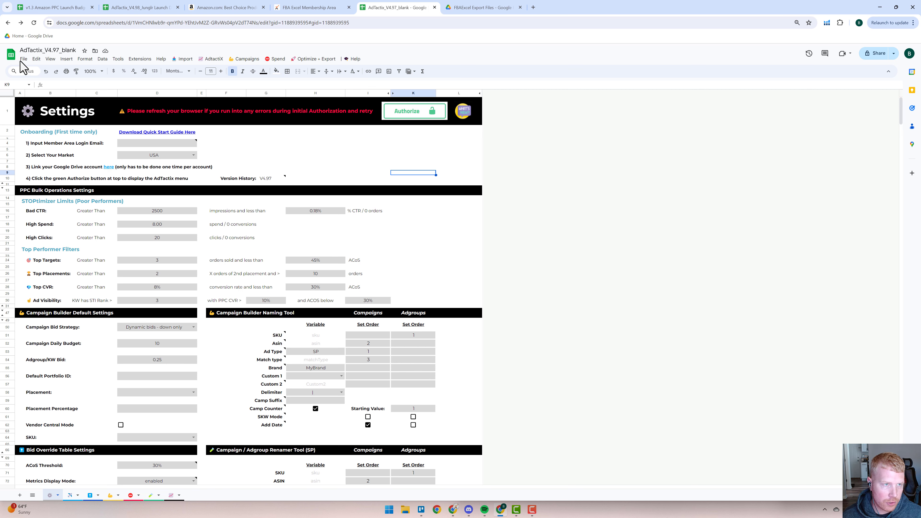
{"action": "left_click", "coordinate": [23, 59]}
{"action": "left_click", "coordinate": [44, 95]}
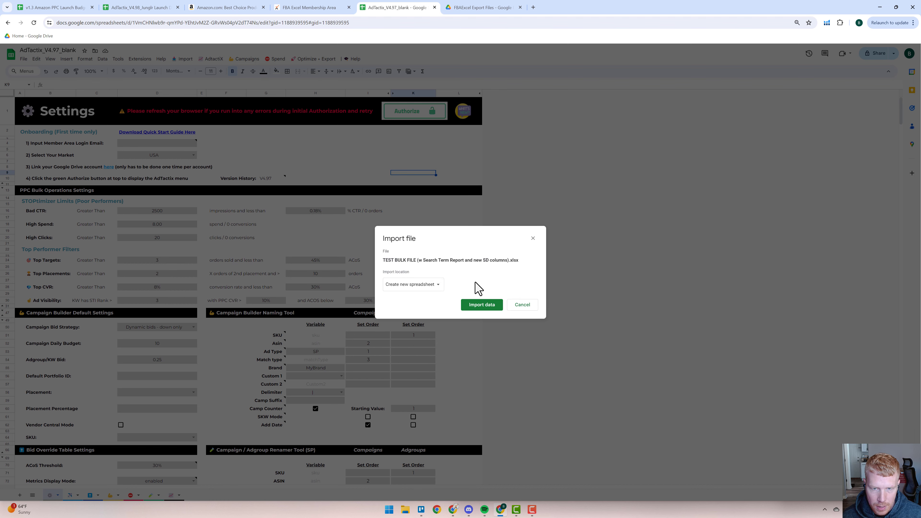
{"action": "left_click", "coordinate": [435, 286]}
{"action": "left_click", "coordinate": [428, 296]}
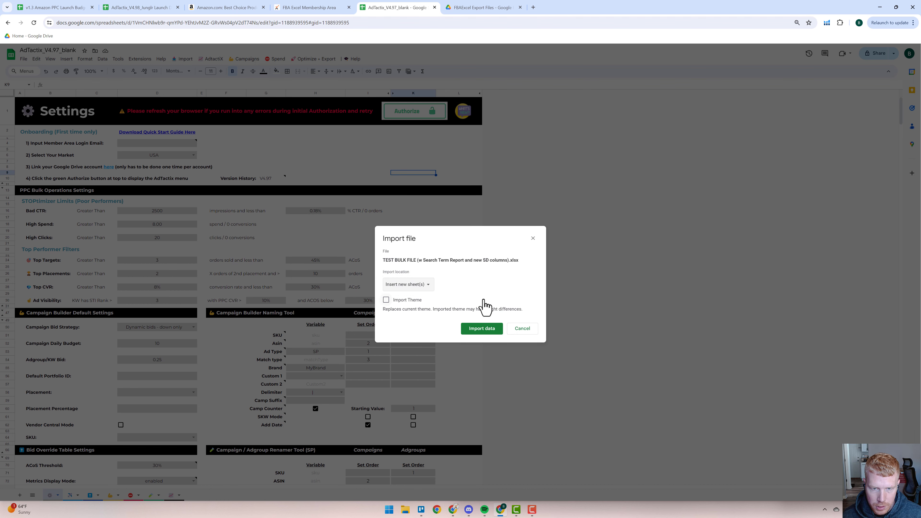
{"action": "left_click", "coordinate": [487, 328]}
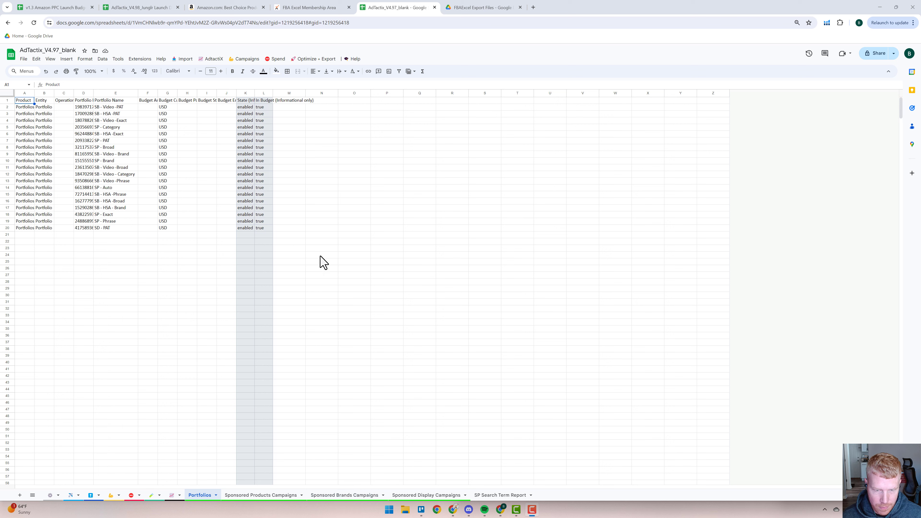
Step: Sync all of the imported bulk data in AdTactix_V4.97_blank and close the completion dialog
{"action": "left_click", "coordinate": [183, 59]}
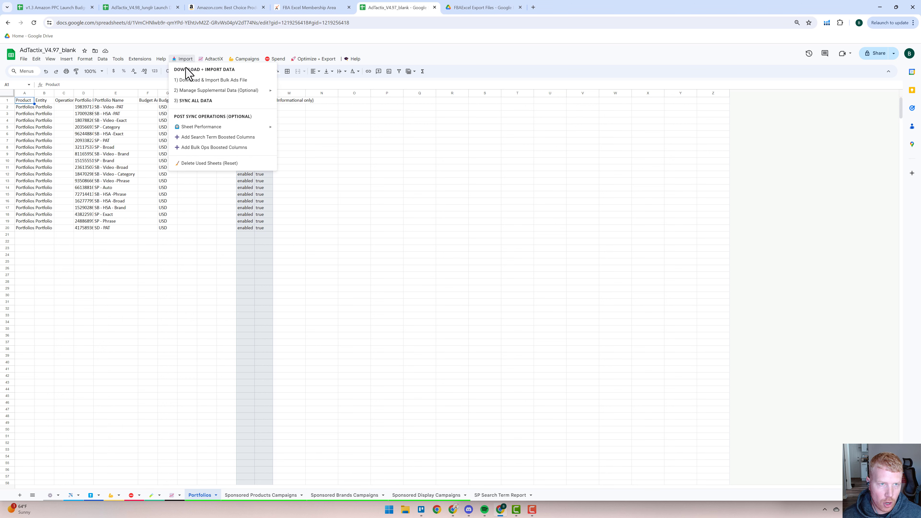
{"action": "left_click", "coordinate": [197, 102]}
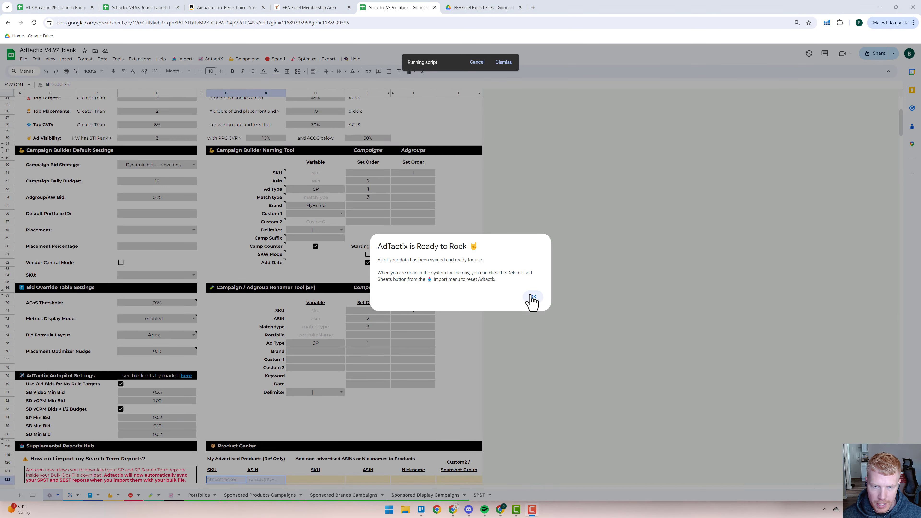
{"action": "left_click", "coordinate": [532, 297]}
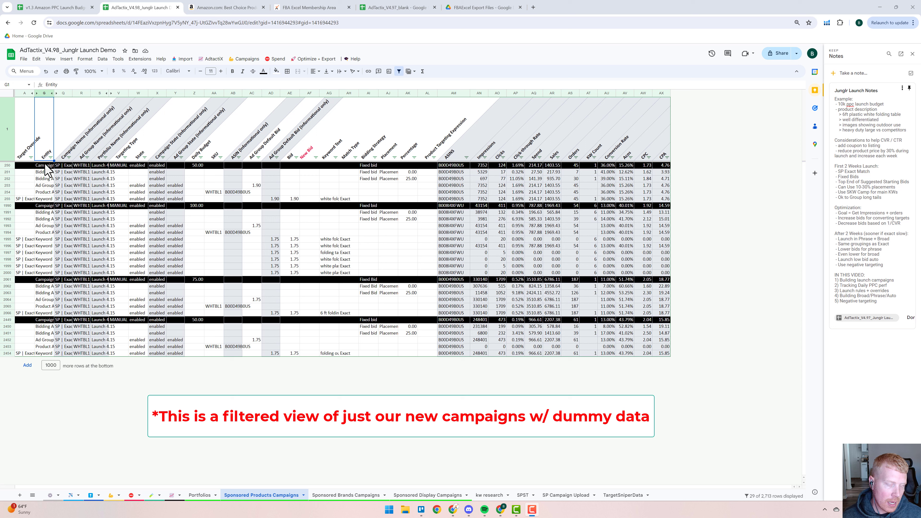
Step: Review the keyword rows of the new launch campaigns in the Sponsored Products Campaigns sheet of the launch demo
{"action": "left_click_drag", "start_coordinate": [328, 239], "coordinate": [330, 275]}
{"action": "left_click", "coordinate": [330, 313]}
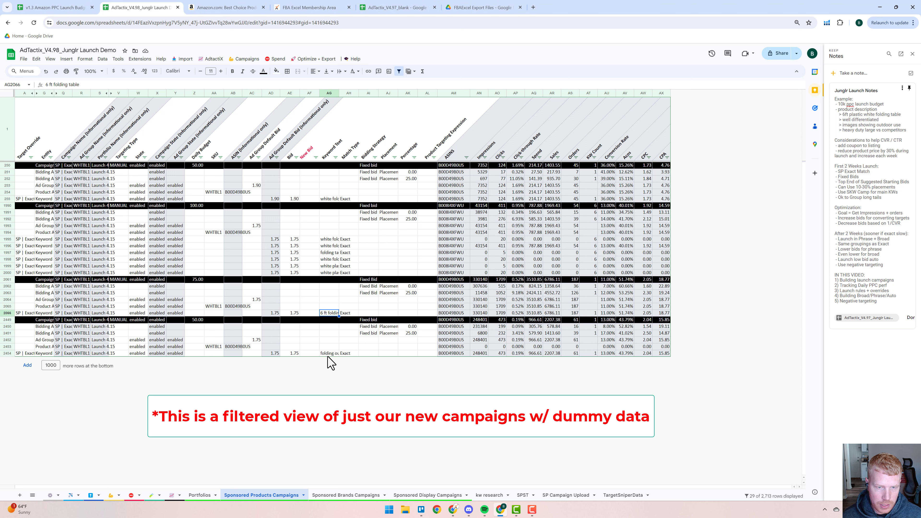
{"action": "left_click", "coordinate": [323, 199]}
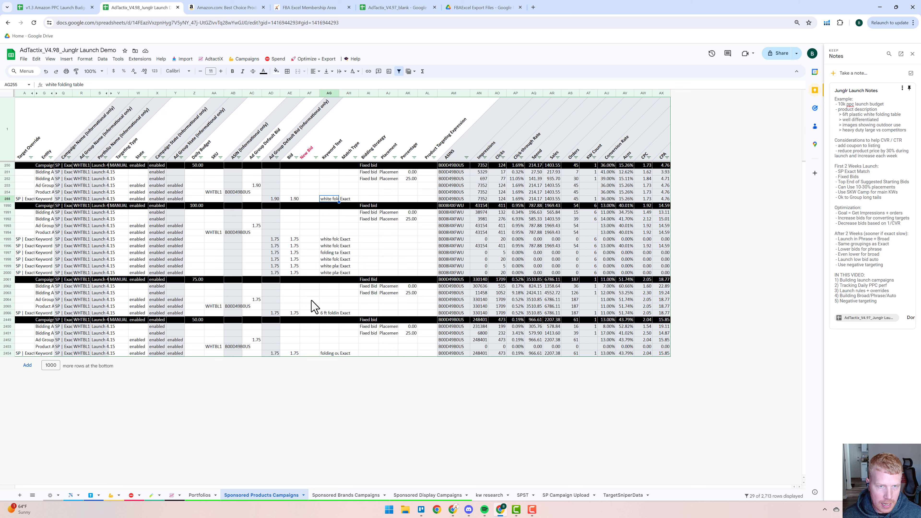
Step: Open the AdTactix Autopilot sheet and examine the override types and values of the three new launch bid rules, referring back to the launch notes
{"action": "left_click", "coordinate": [71, 496]}
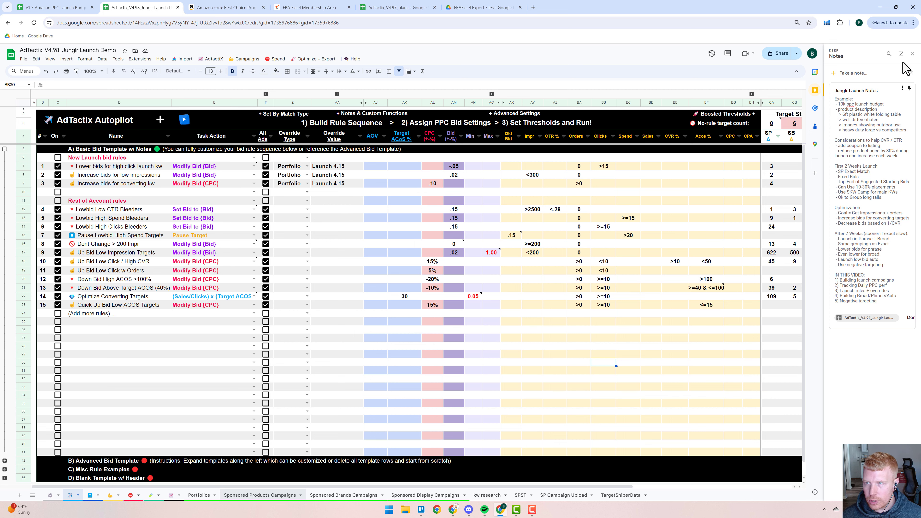
{"action": "left_click", "coordinate": [912, 53]}
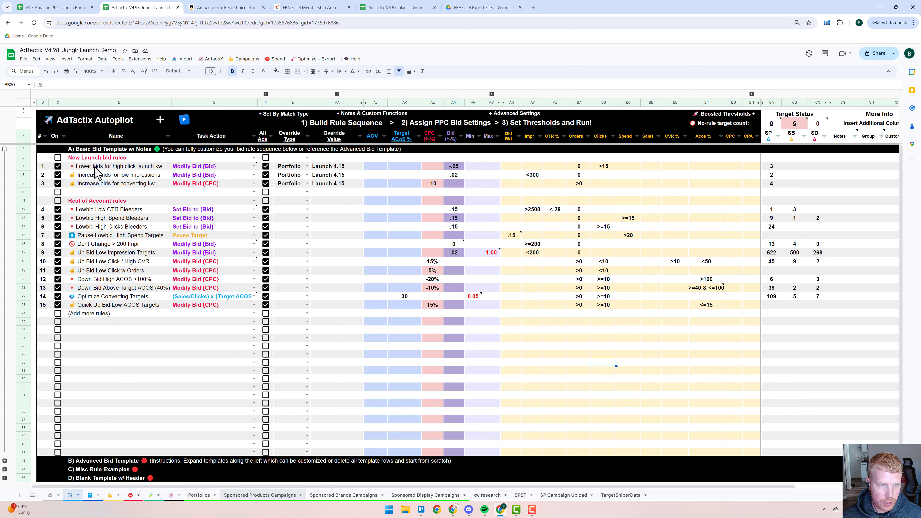
{"action": "left_click", "coordinate": [306, 167]}
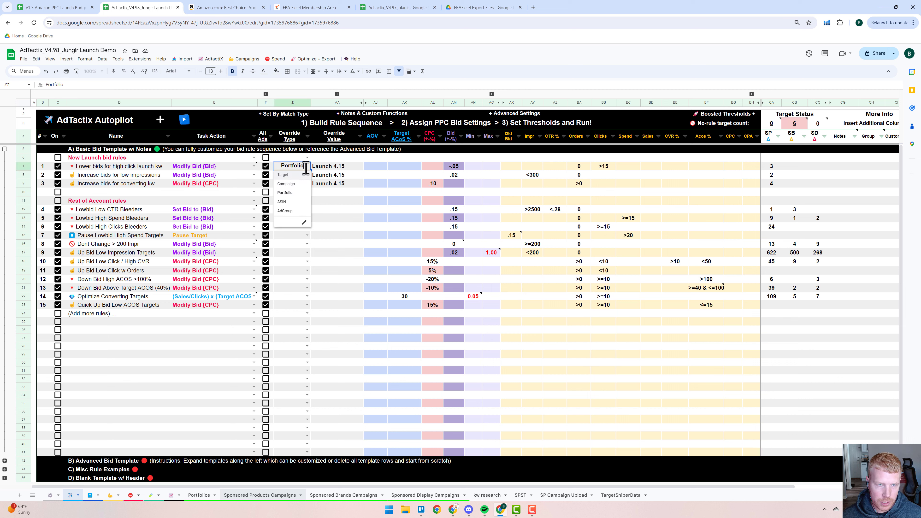
{"action": "left_click", "coordinate": [337, 194]}
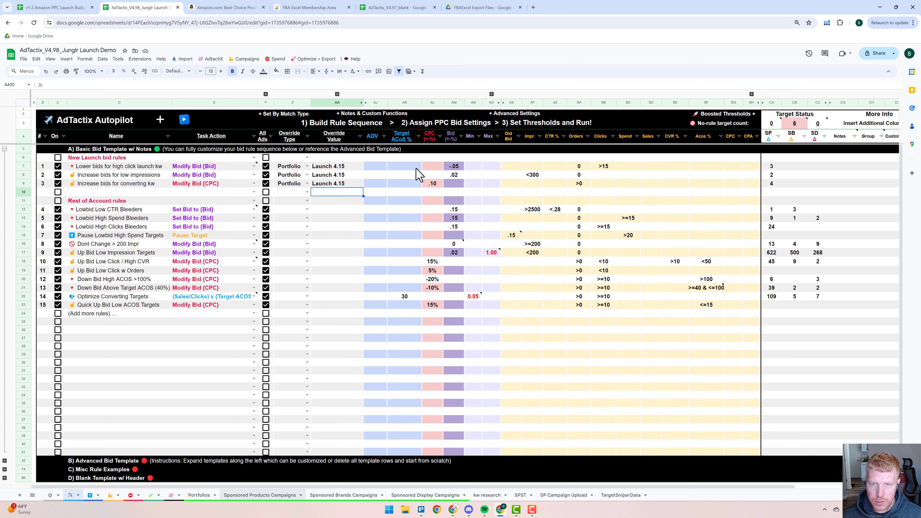
{"action": "left_click", "coordinate": [307, 166]}
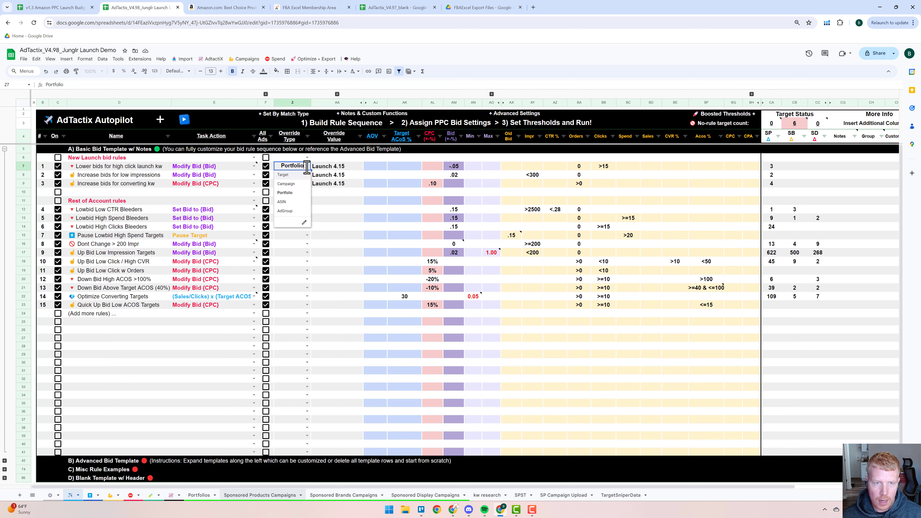
{"action": "left_click", "coordinate": [350, 191]}
{"action": "left_click", "coordinate": [339, 168]}
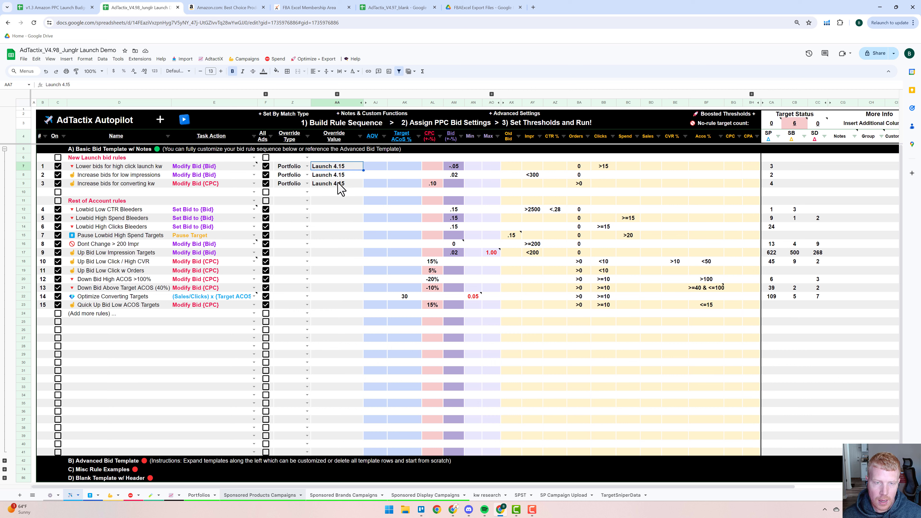
{"action": "left_click", "coordinate": [340, 185]}
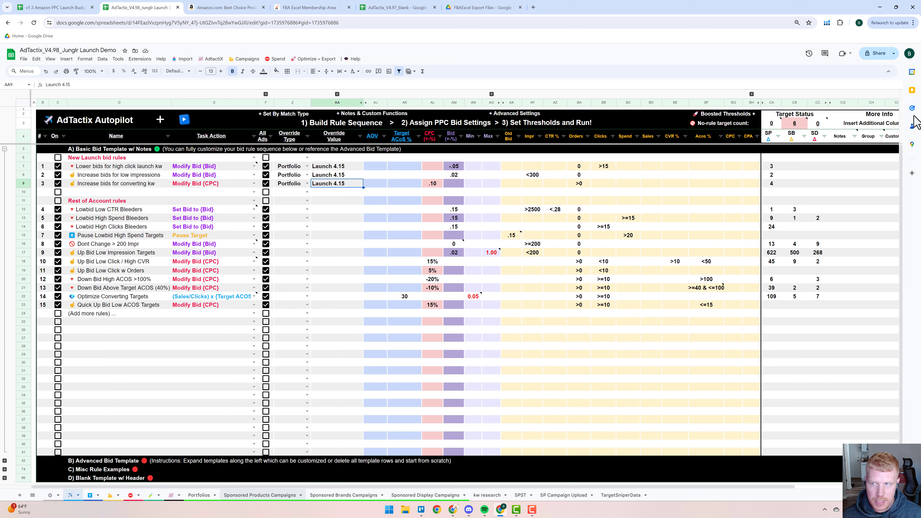
{"action": "left_click", "coordinate": [912, 90]}
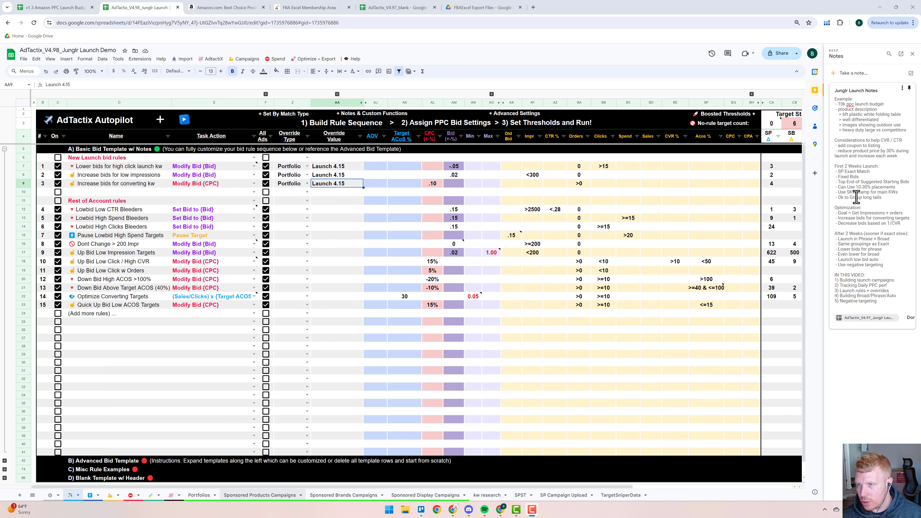
Step: Check the notes on lowering bids, then examine the first launch rule's task action, bid adjustment, and orders and clicks thresholds
{"action": "left_click_drag", "start_coordinate": [840, 218], "coordinate": [890, 224]}
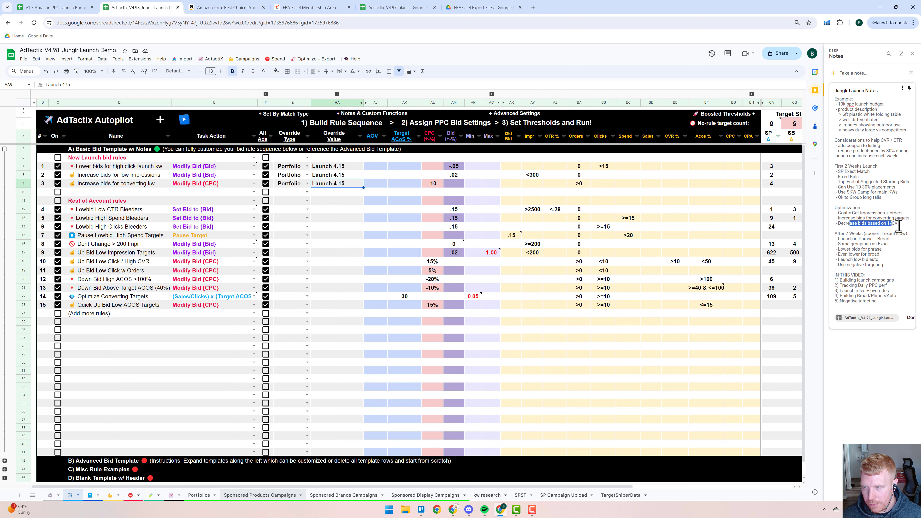
{"action": "left_click_drag", "start_coordinate": [404, 166], "coordinate": [453, 183]}
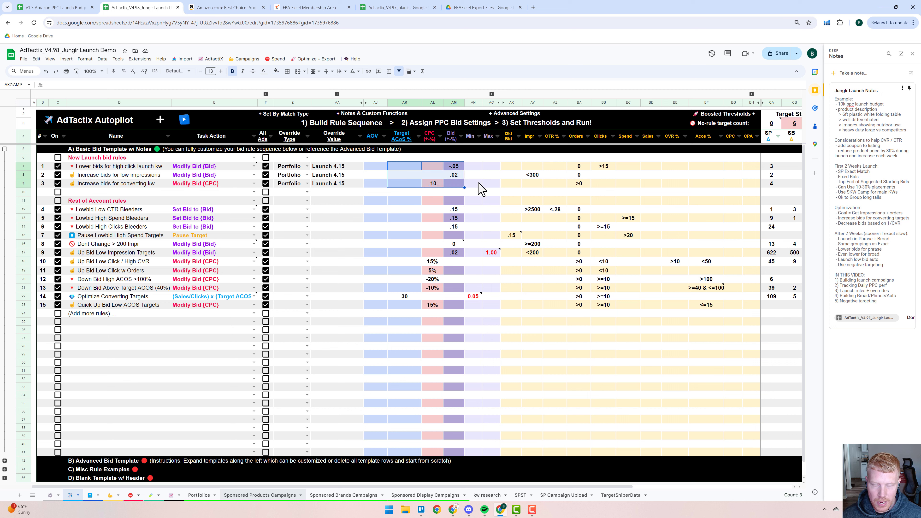
{"action": "left_click", "coordinate": [577, 166]}
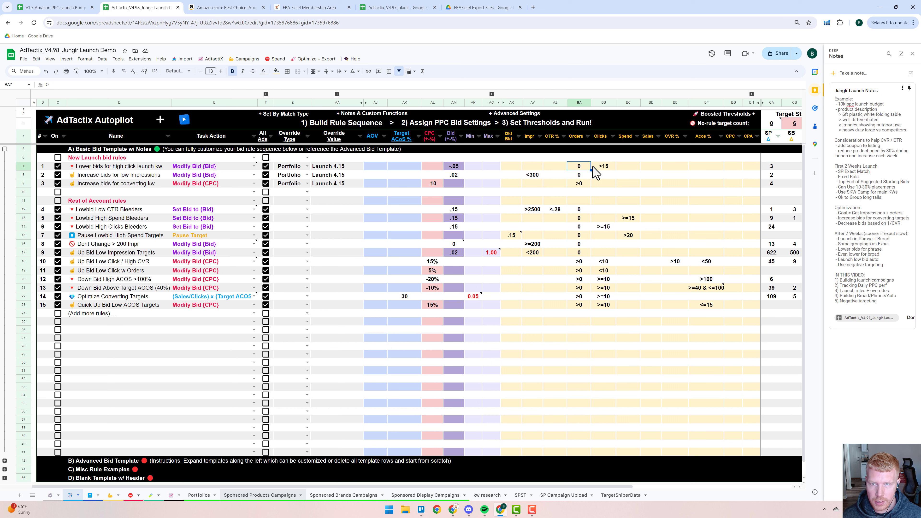
{"action": "left_click", "coordinate": [605, 168]}
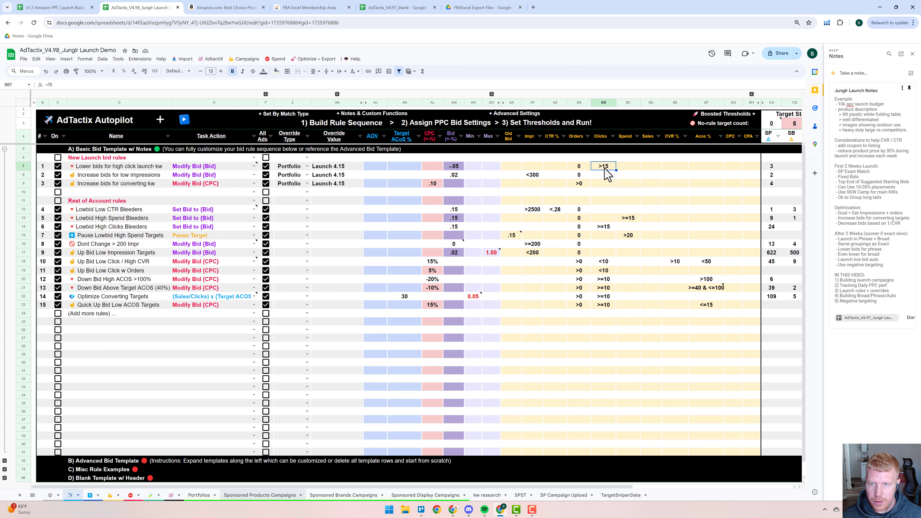
{"action": "left_click", "coordinate": [207, 168]}
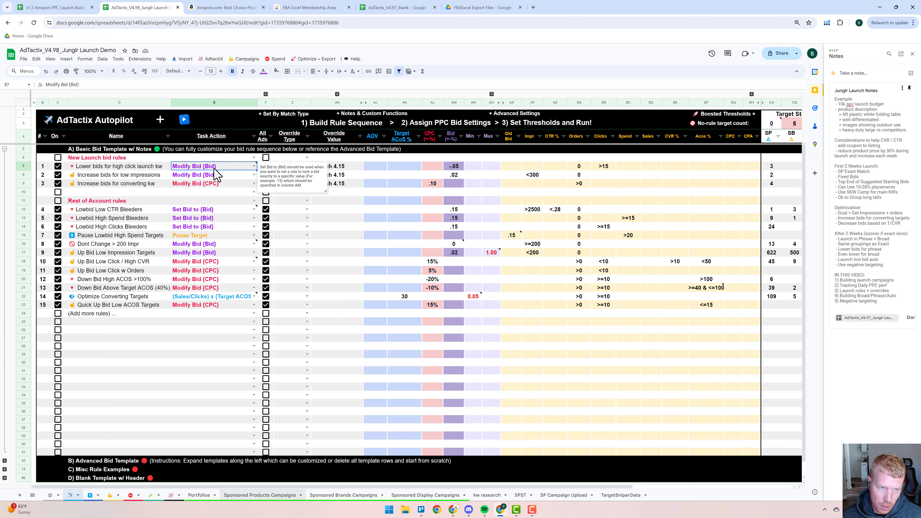
{"action": "left_click", "coordinate": [453, 168]}
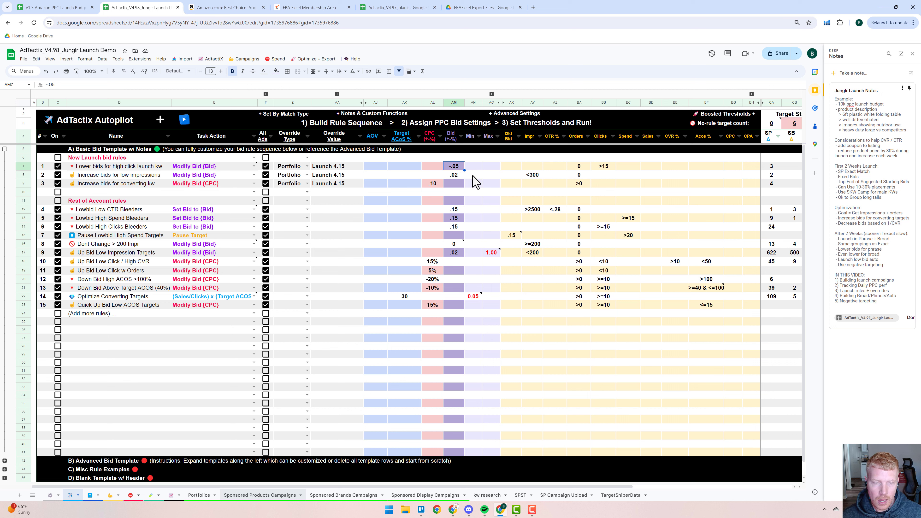
Step: Examine the low impressions launch rule's bid adjustment, impressions and orders thresholds, and task action
{"action": "left_click", "coordinate": [458, 178]}
{"action": "left_click", "coordinate": [541, 177]}
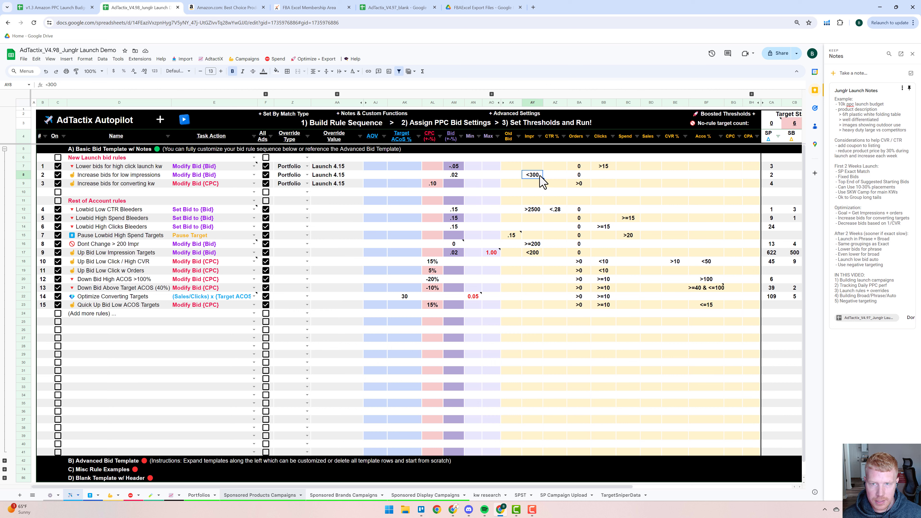
{"action": "left_click", "coordinate": [576, 176]}
{"action": "left_click", "coordinate": [461, 177]}
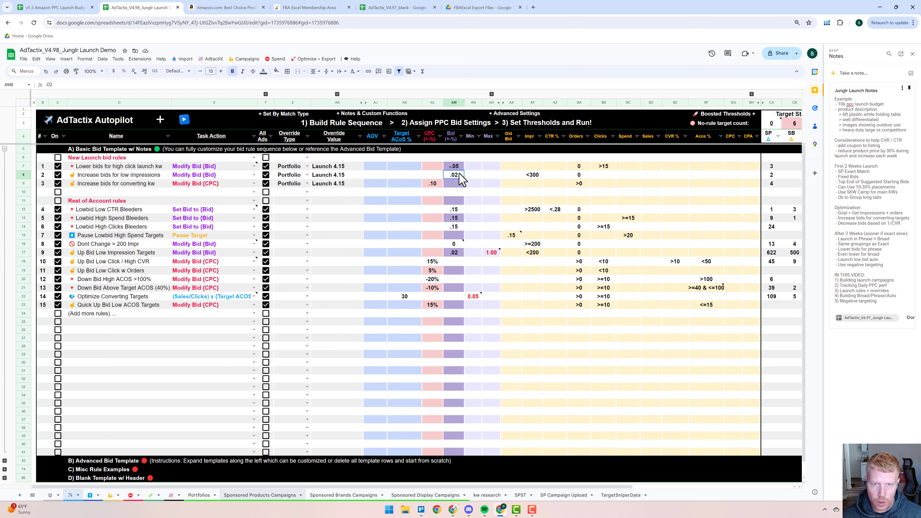
{"action": "left_click", "coordinate": [219, 177]}
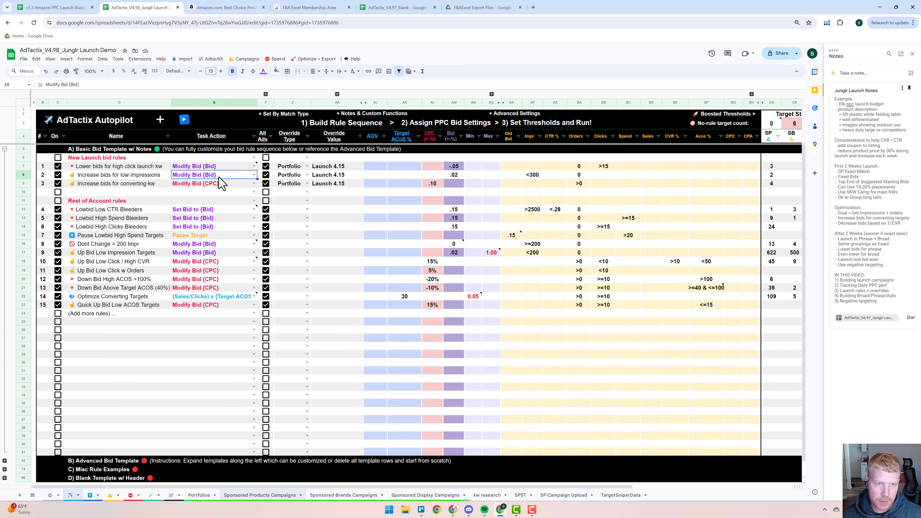
Step: Examine the task action and orders threshold of the launch rule that increases bids for converting keywords
{"action": "left_click", "coordinate": [240, 184]}
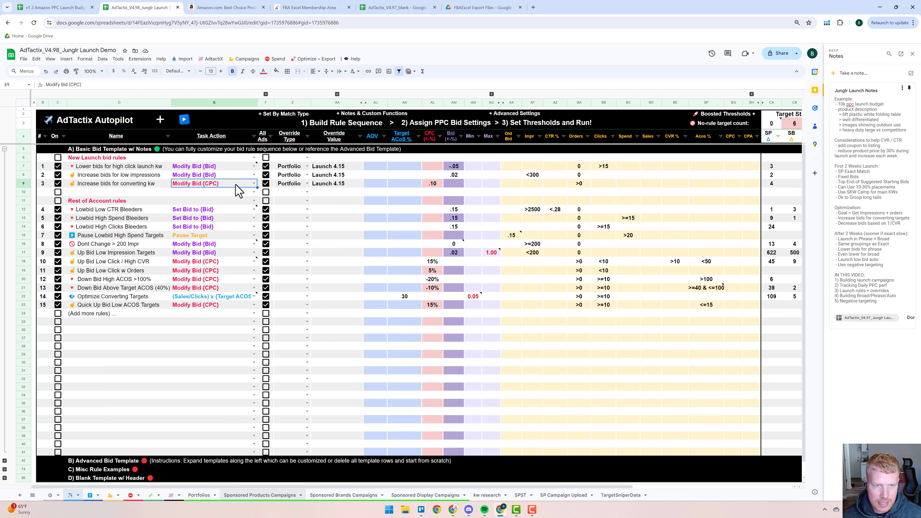
{"action": "left_click", "coordinate": [582, 184]}
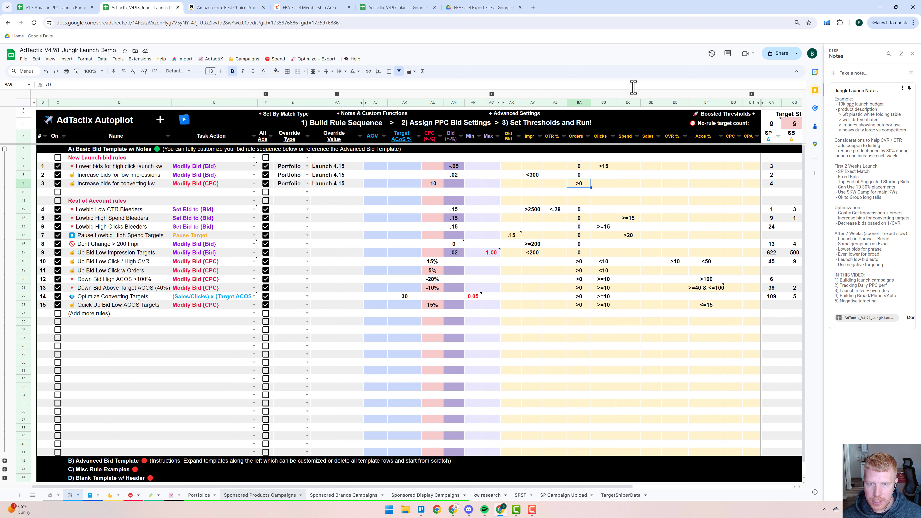
{"action": "left_click", "coordinate": [229, 187]}
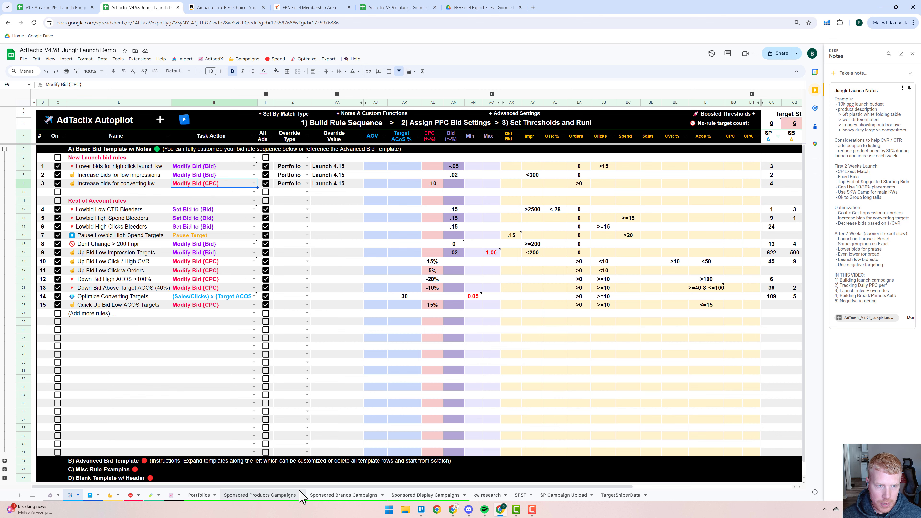
Step: Compare the Bid and CPC columns of the launch campaigns in the Sponsored Products Campaigns sheet
{"action": "left_click", "coordinate": [275, 496]}
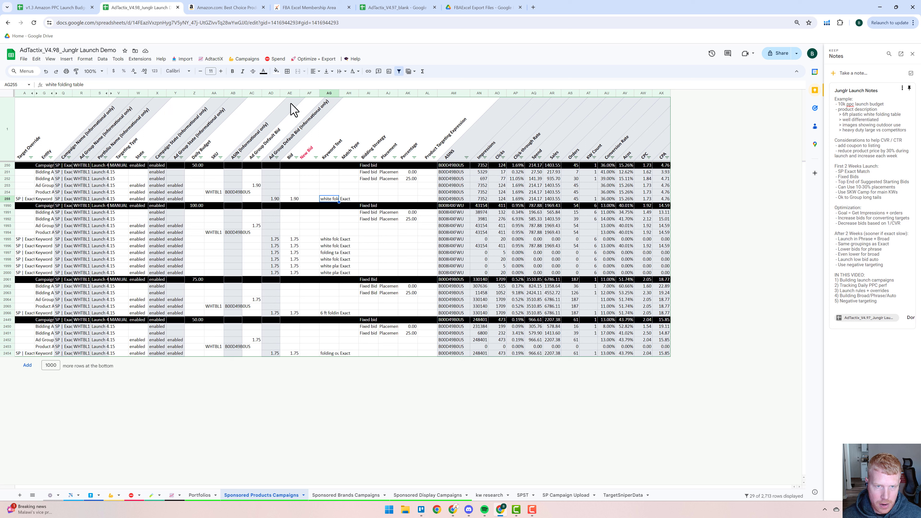
{"action": "left_click", "coordinate": [289, 93]}
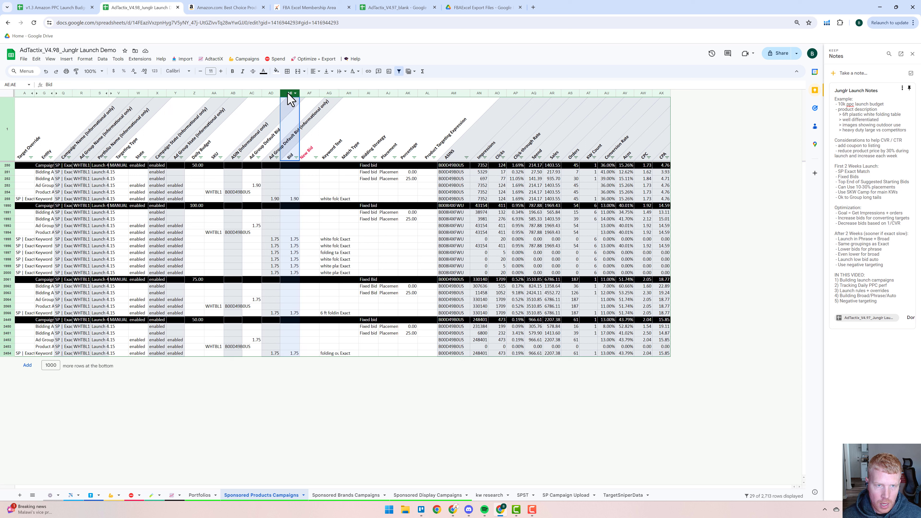
{"action": "left_click", "coordinate": [643, 93]}
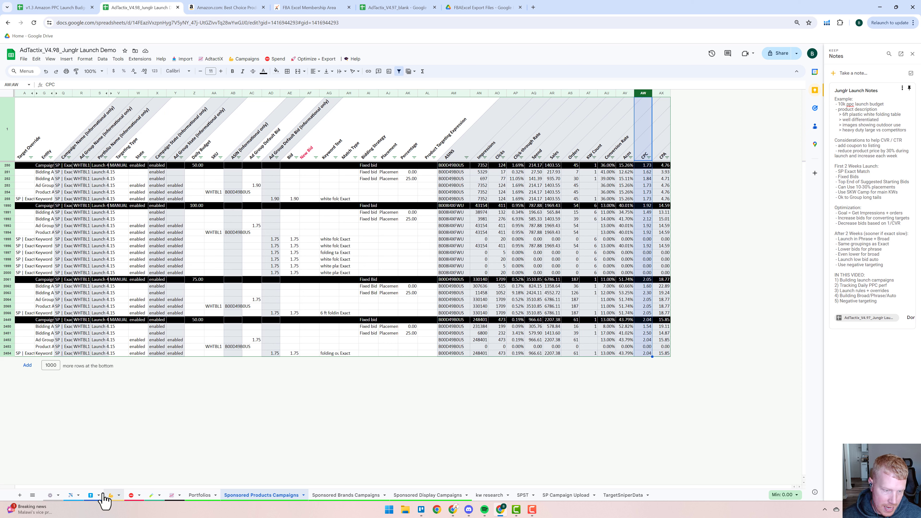
Step: Return to the AdTactix Autopilot sheet and compare the converting keyword rule's CPC adjustment with the percentage adjustment of rule 10
{"action": "left_click", "coordinate": [71, 496]}
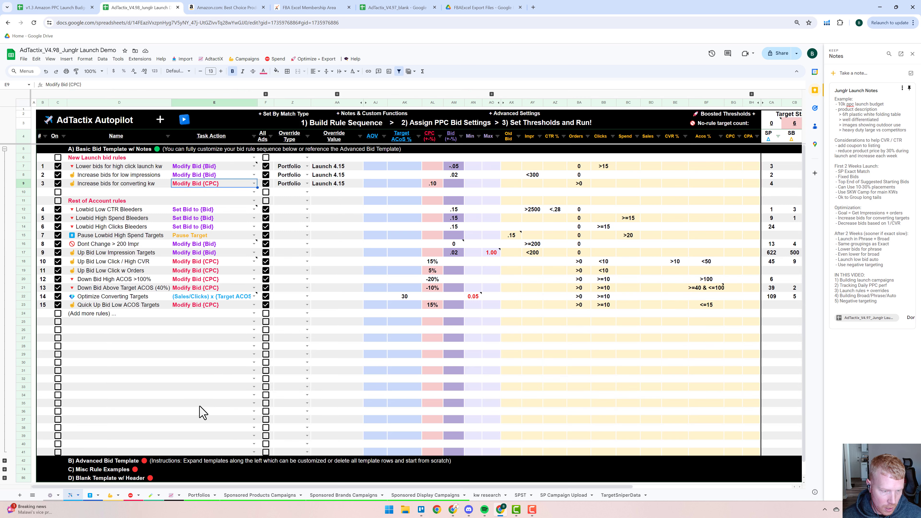
{"action": "left_click", "coordinate": [430, 184]}
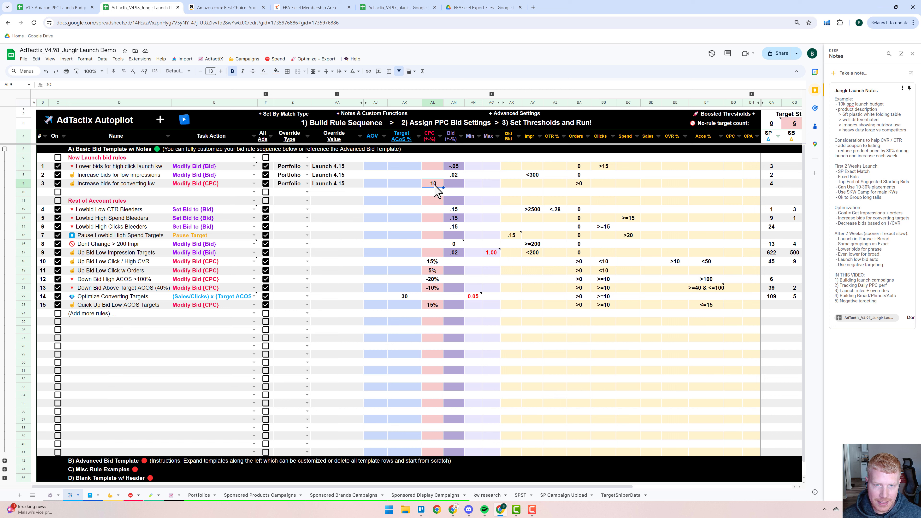
{"action": "left_click", "coordinate": [433, 262]}
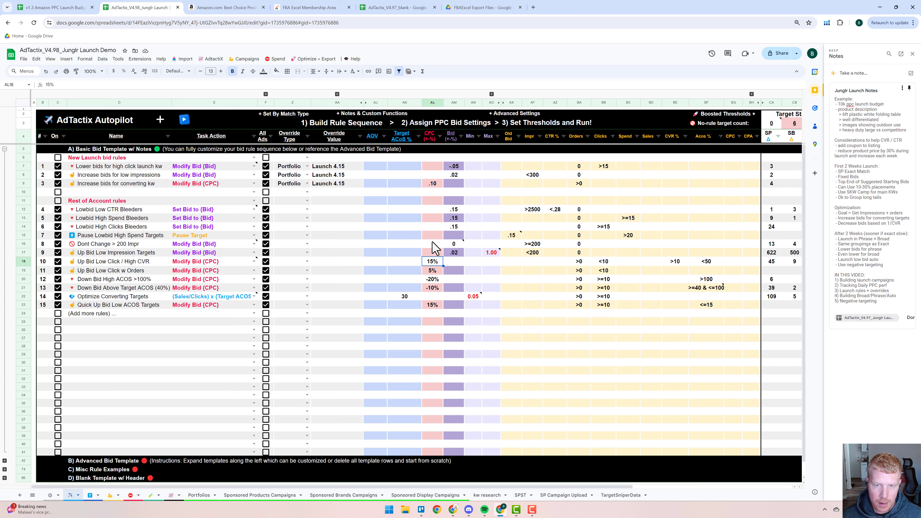
{"action": "left_click", "coordinate": [434, 185]}
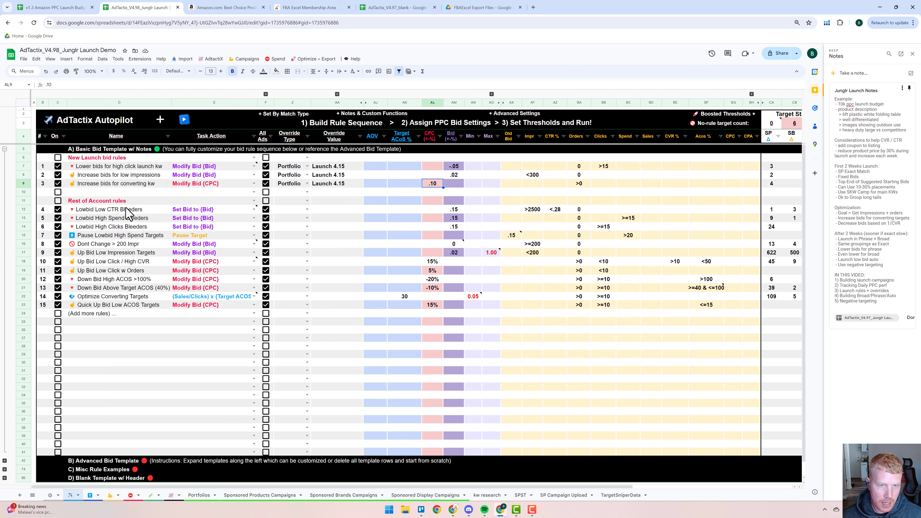
Step: Review the Rest of Account rules and briefly expand the Boosted Thresholds columns, collapsing them again
{"action": "left_click_drag", "start_coordinate": [129, 210], "coordinate": [746, 313]}
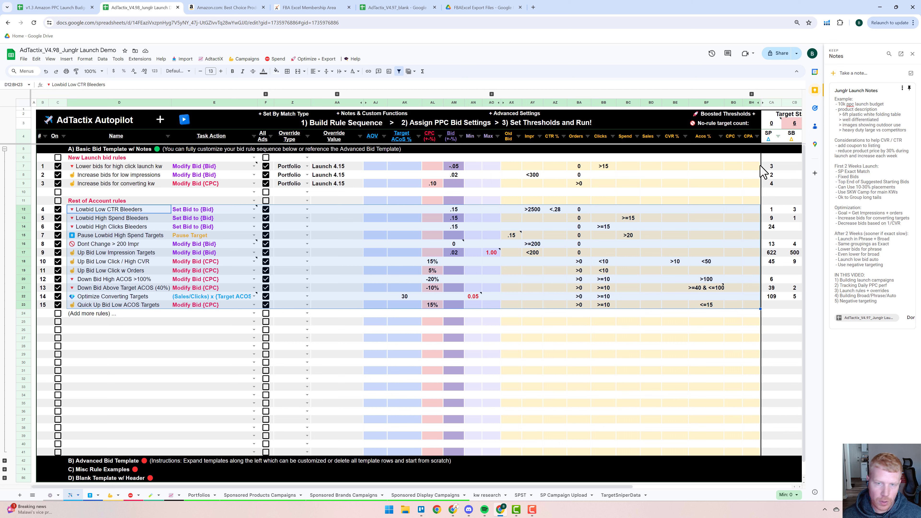
{"action": "left_click", "coordinate": [751, 95]}
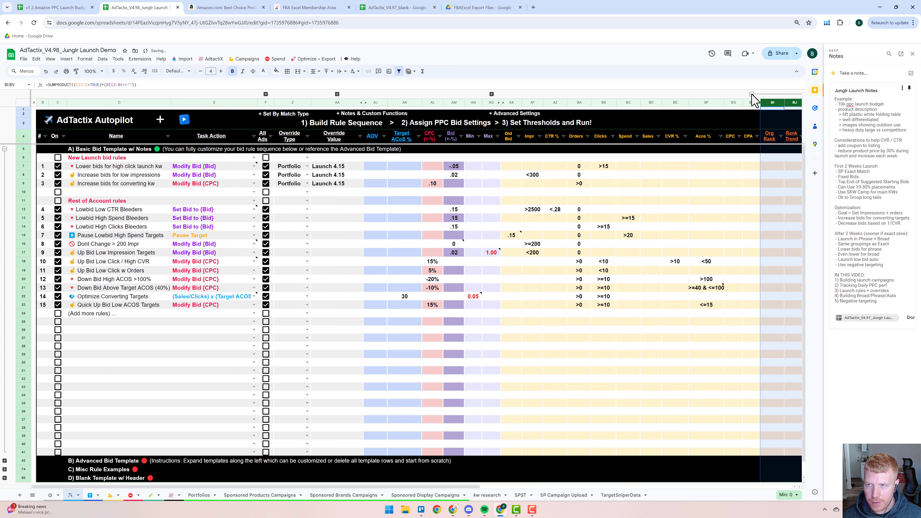
{"action": "left_click", "coordinate": [752, 95]}
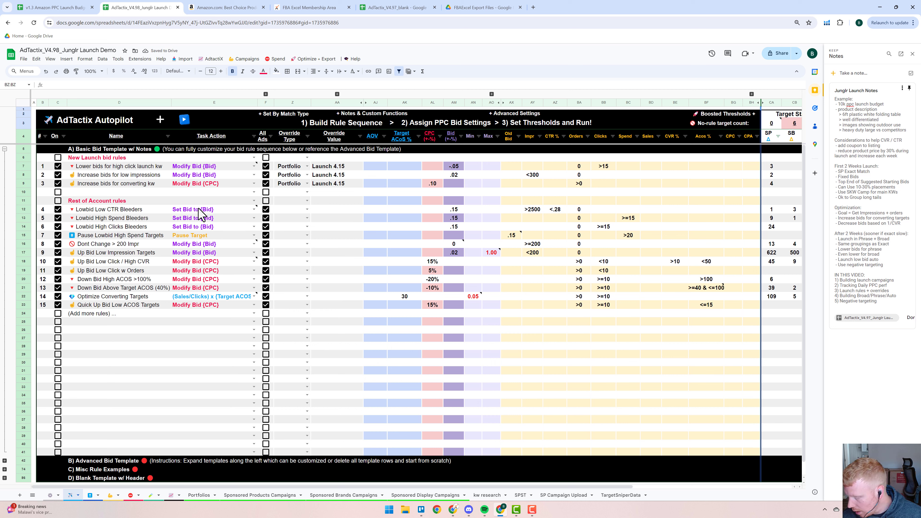
Step: Compare the task actions and overrides of the Rest of Account rules with those of the three new launch bid rules
{"action": "mouse_move", "coordinate": [198, 209]}
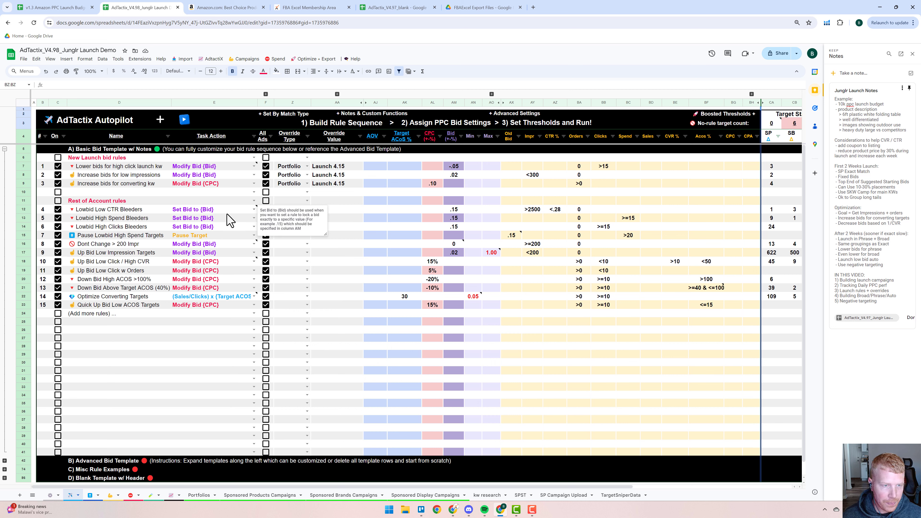
{"action": "left_click", "coordinate": [306, 245]}
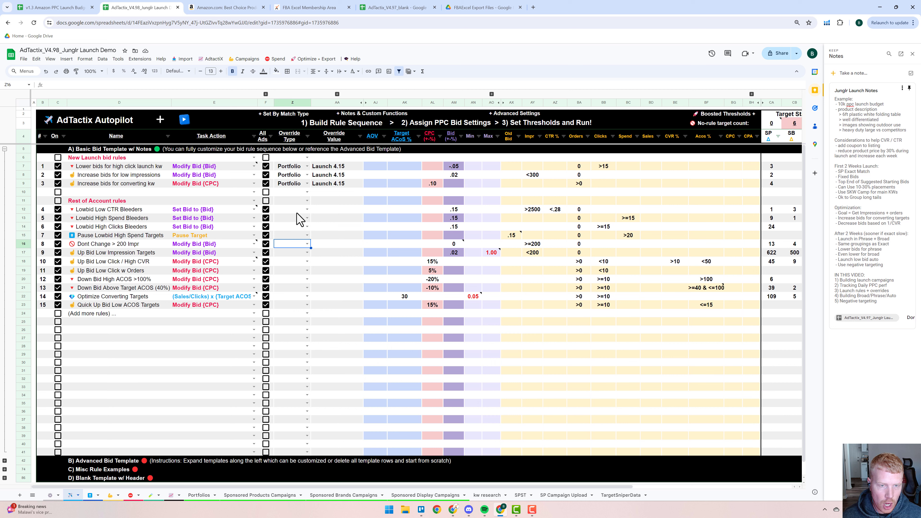
{"action": "left_click_drag", "start_coordinate": [250, 209], "coordinate": [238, 314]}
{"action": "left_click_drag", "start_coordinate": [216, 166], "coordinate": [371, 185]}
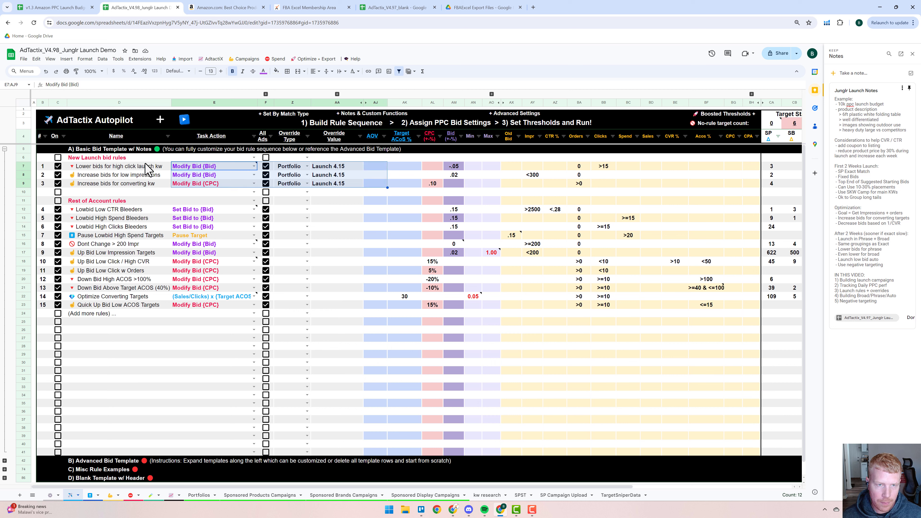
{"action": "left_click", "coordinate": [150, 170]}
{"action": "left_click", "coordinate": [147, 306]}
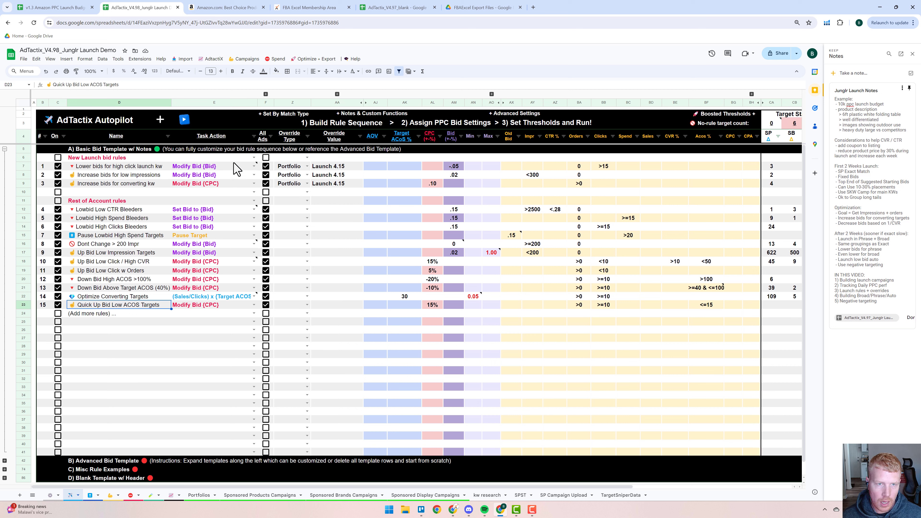
Step: Run the AdTactix Autopilot rule sequence and close the completion dialog
{"action": "mouse_move", "coordinate": [187, 128]}
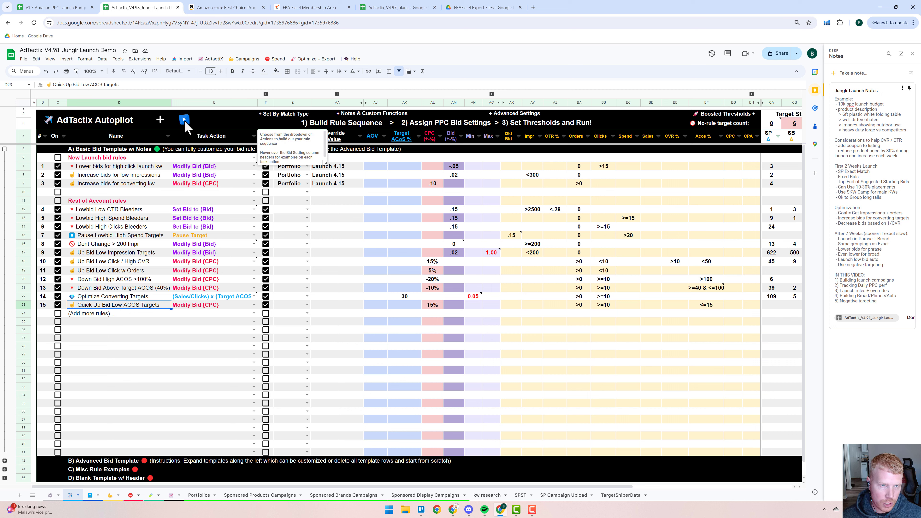
{"action": "left_click", "coordinate": [185, 121]}
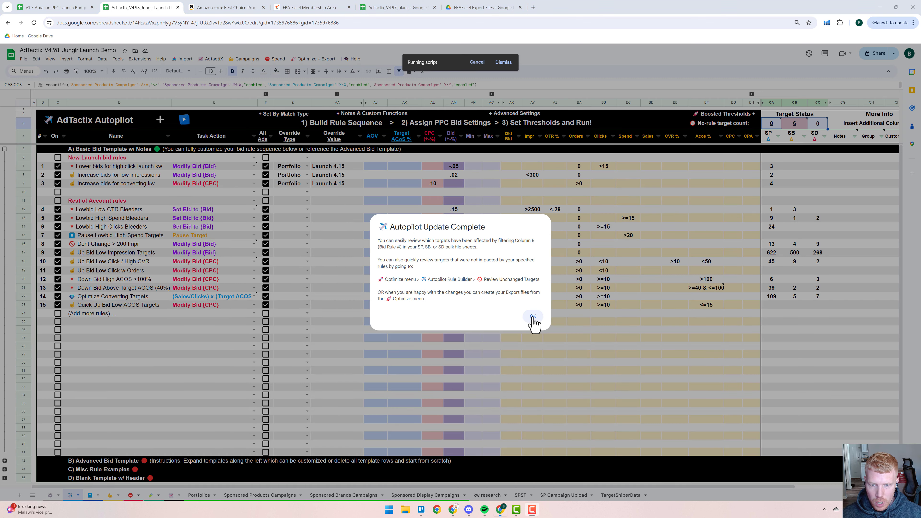
{"action": "left_click", "coordinate": [533, 316]}
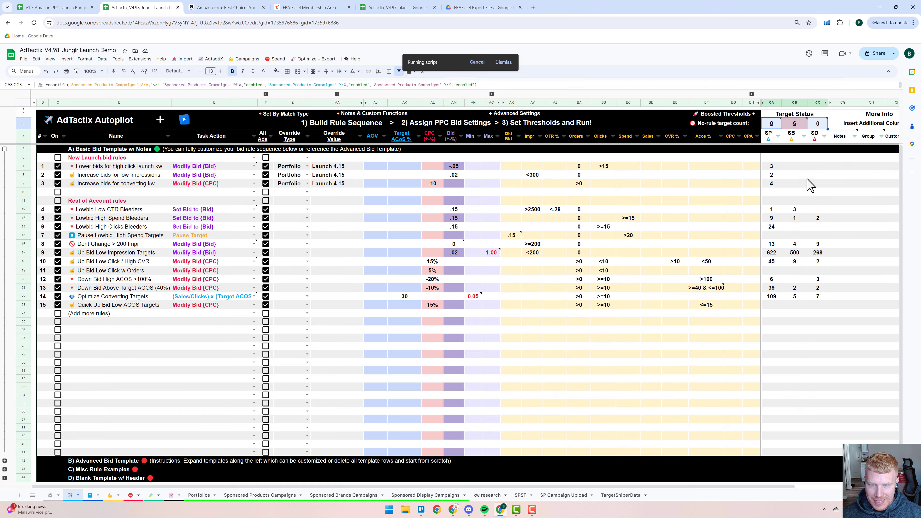
Step: Review the Target Status counts per rule for the SP, SB and SD targets
{"action": "left_click_drag", "start_coordinate": [771, 123], "coordinate": [816, 292]}
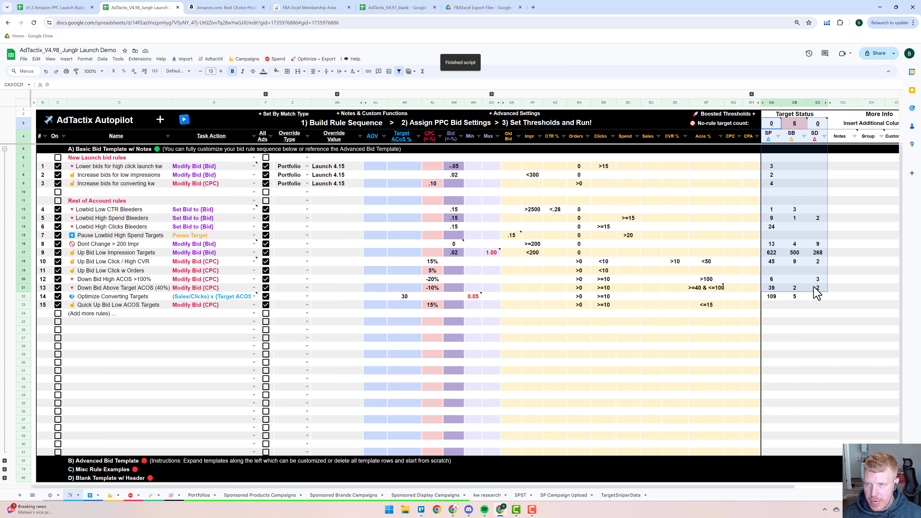
{"action": "left_click", "coordinate": [833, 287]}
{"action": "left_click", "coordinate": [768, 138]}
{"action": "left_click", "coordinate": [797, 141]}
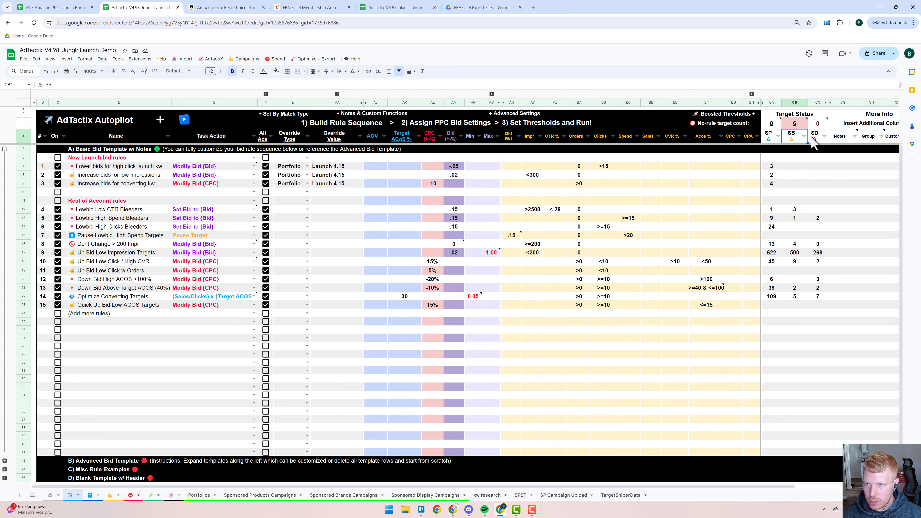
{"action": "left_click", "coordinate": [811, 141]}
{"action": "left_click_drag", "start_coordinate": [771, 168], "coordinate": [813, 302]}
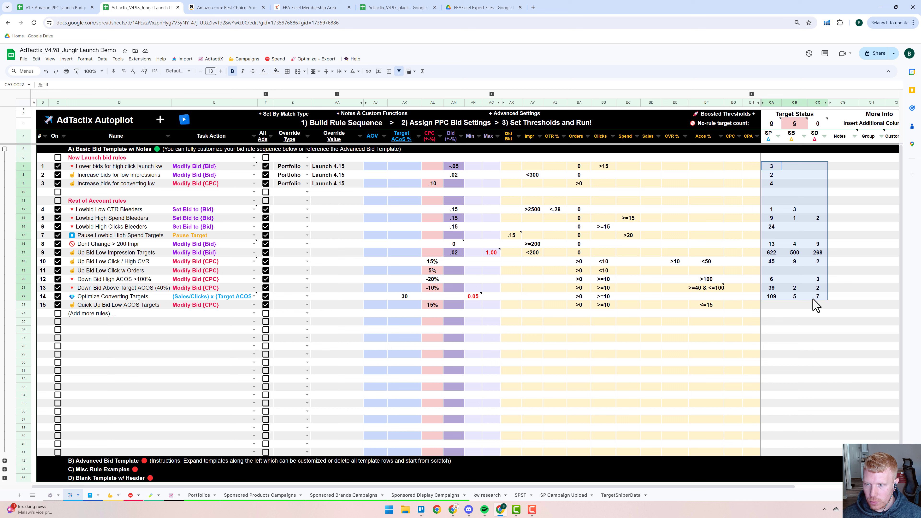
Step: Inspect the New Bid and Bid Rule # of the first launch keyword in the Sponsored Products Campaigns sheet
{"action": "left_click", "coordinate": [773, 174]}
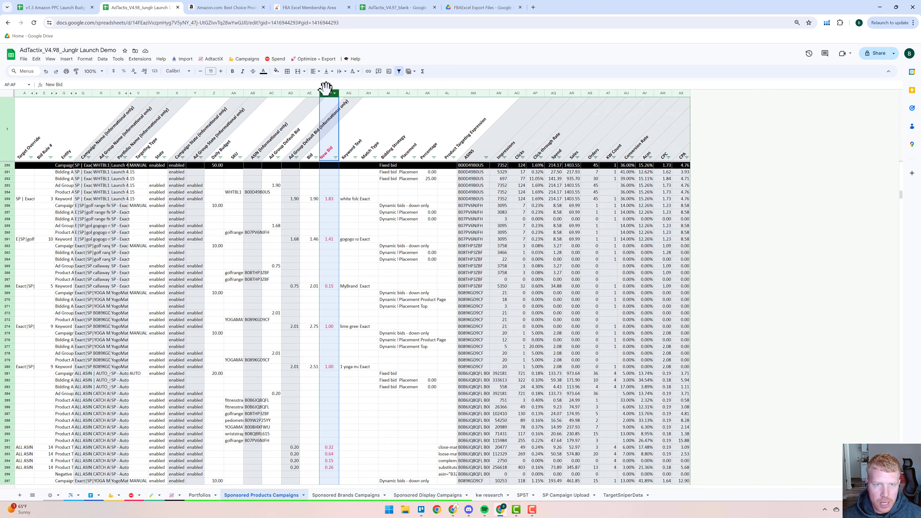
{"action": "left_click", "coordinate": [329, 199]}
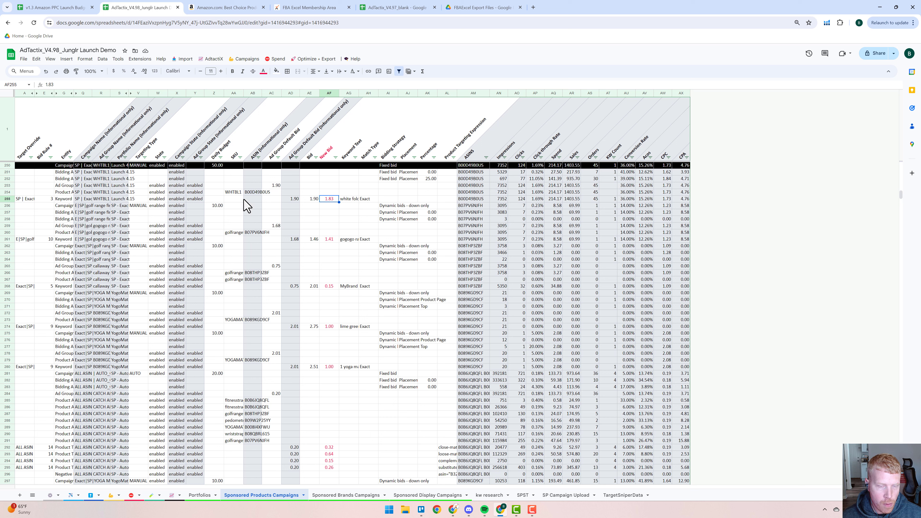
{"action": "left_click", "coordinate": [51, 199]}
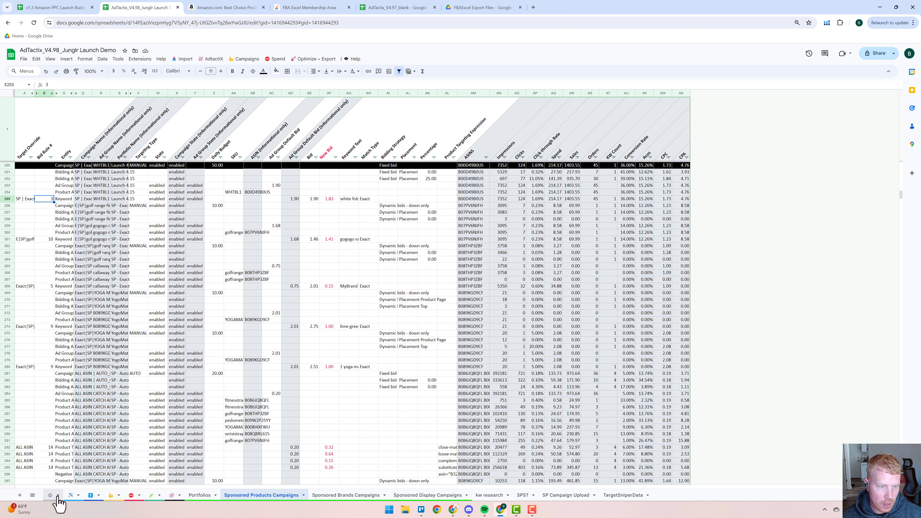
Step: Compare the CPC increase of Autopilot rule 3 with the CPC and New Bid of the "white folding table" launch keyword
{"action": "left_click", "coordinate": [71, 494]}
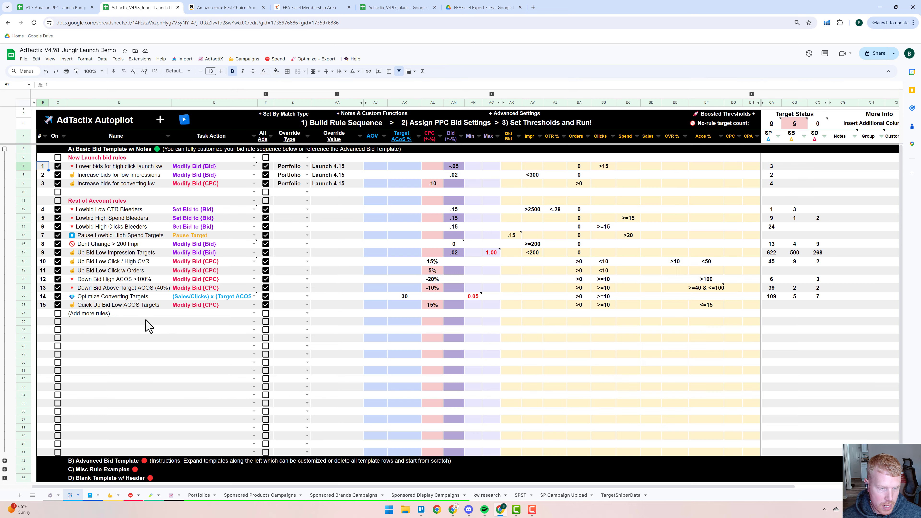
{"action": "left_click", "coordinate": [24, 183]}
{"action": "left_click", "coordinate": [429, 183]}
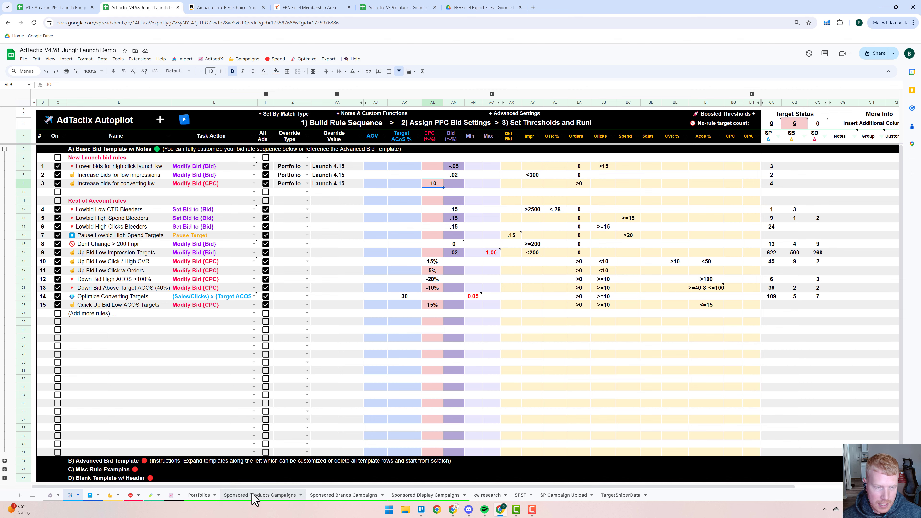
{"action": "left_click", "coordinate": [277, 496]}
{"action": "left_click", "coordinate": [8, 199]}
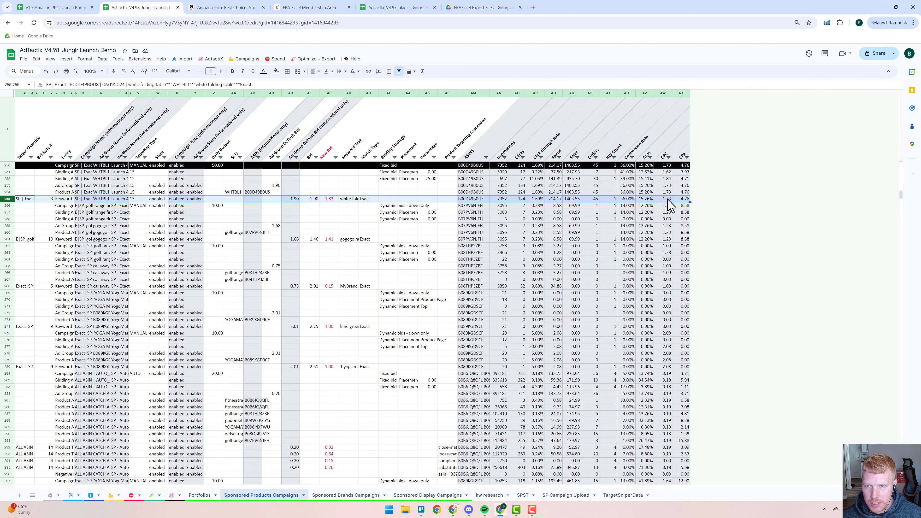
{"action": "left_click", "coordinate": [330, 199]}
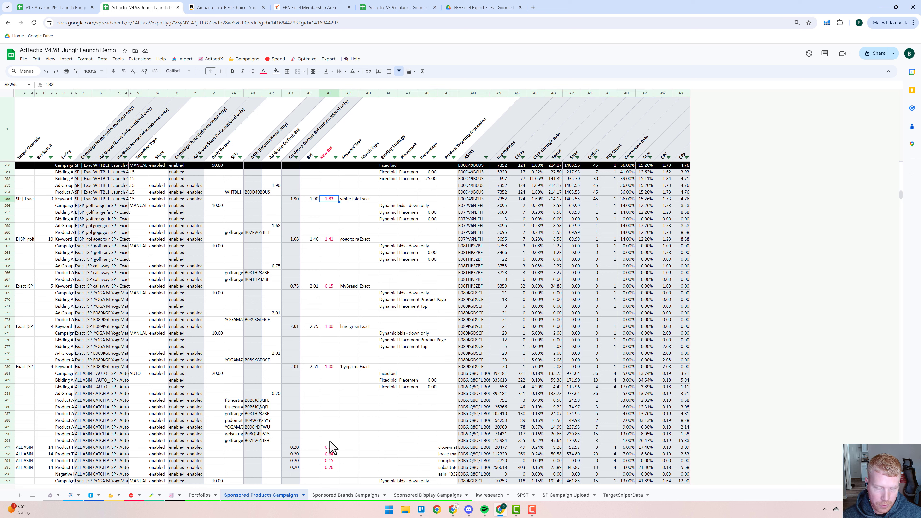
{"action": "left_click", "coordinate": [71, 496]}
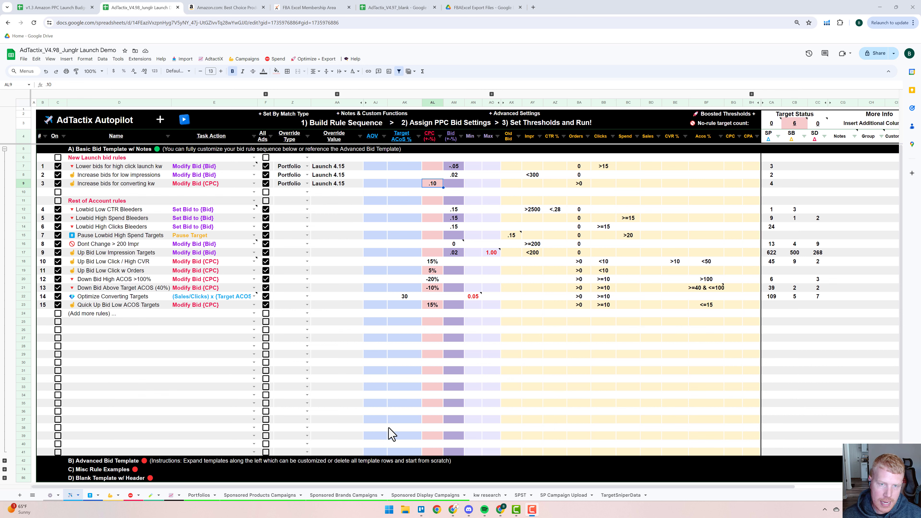
Step: Filter the Sponsored Products Campaigns sheet by Portfolio Name to show only Launch 4.15
{"action": "left_click", "coordinate": [251, 497]}
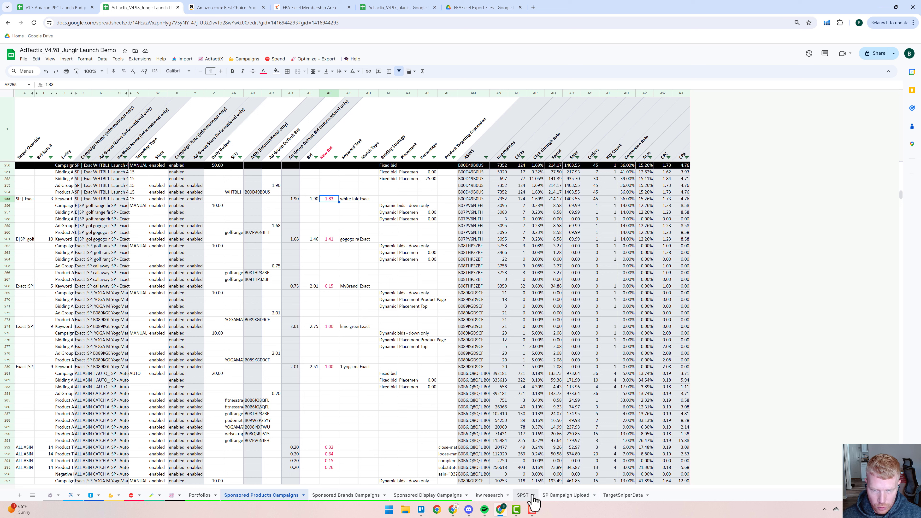
{"action": "left_click", "coordinate": [125, 157]}
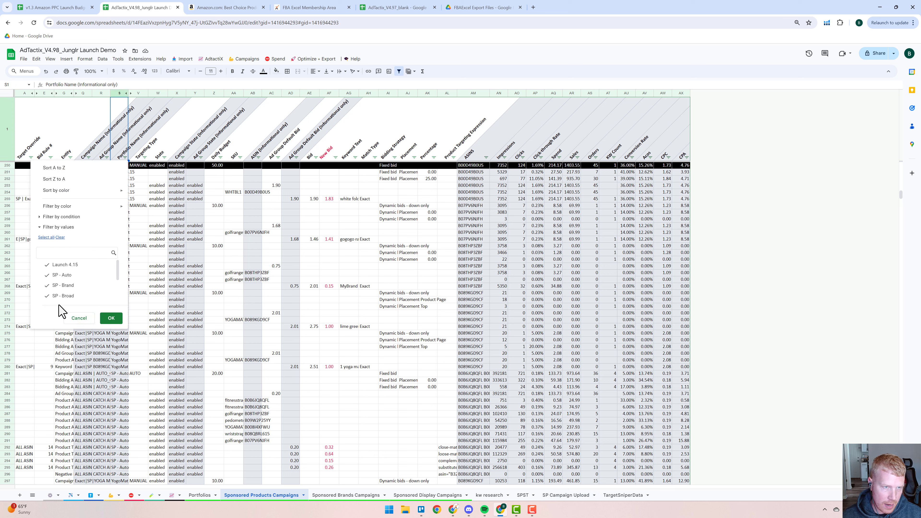
{"action": "left_click", "coordinate": [60, 237]}
{"action": "left_click", "coordinate": [58, 264]}
{"action": "left_click", "coordinate": [111, 318]}
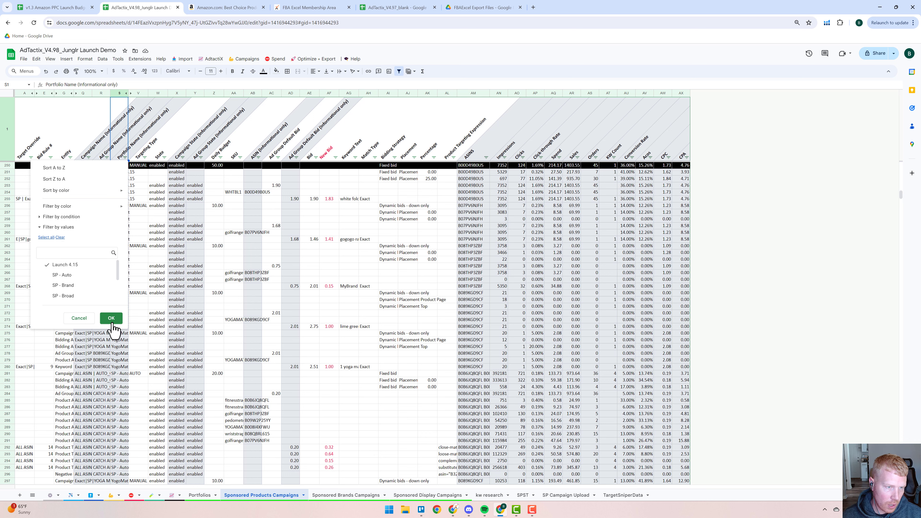
Step: Exclude blank Target Override rows from the Launch 4.15 campaign data
{"action": "left_click", "coordinate": [25, 199]}
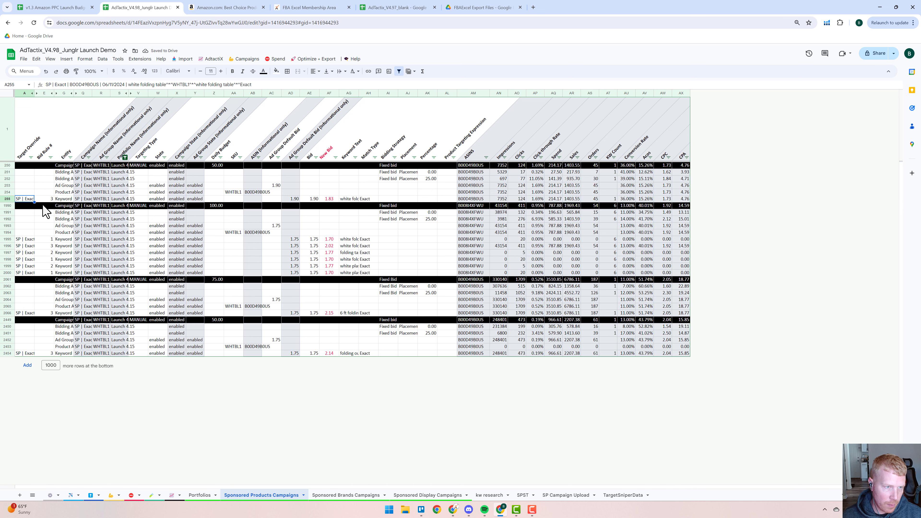
{"action": "left_click", "coordinate": [30, 157]}
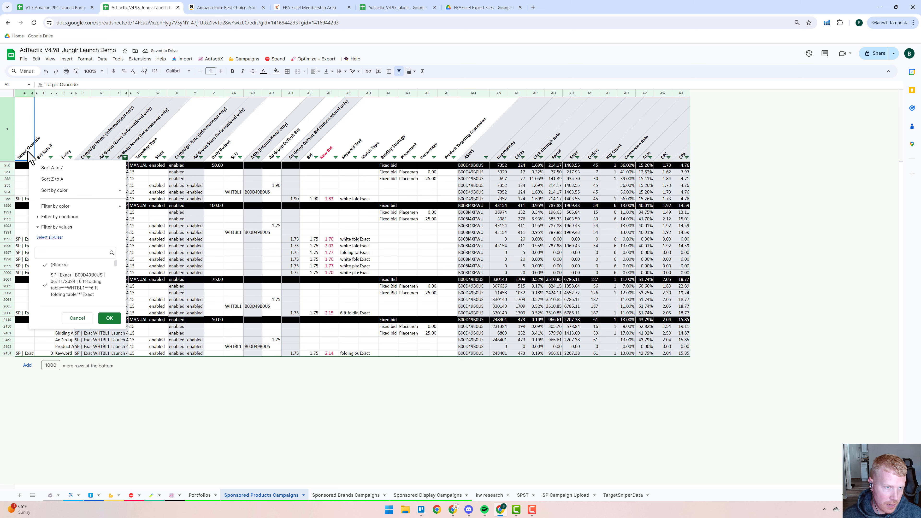
{"action": "left_click", "coordinate": [58, 265]}
{"action": "left_click", "coordinate": [109, 318]}
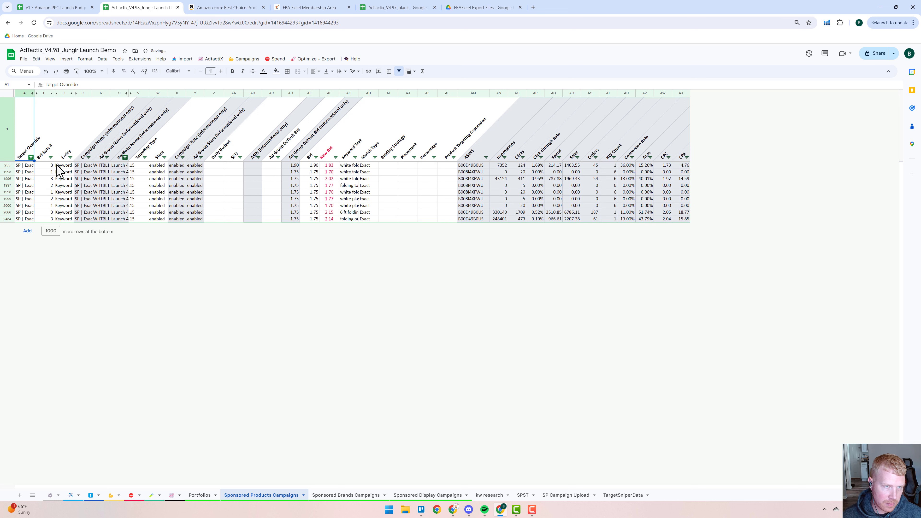
Step: Copy the Target Override values of all filtered launch keywords and open the Bid Override Table
{"action": "left_click", "coordinate": [29, 167]}
{"action": "left_click", "coordinate": [27, 219], "text": "shift"}
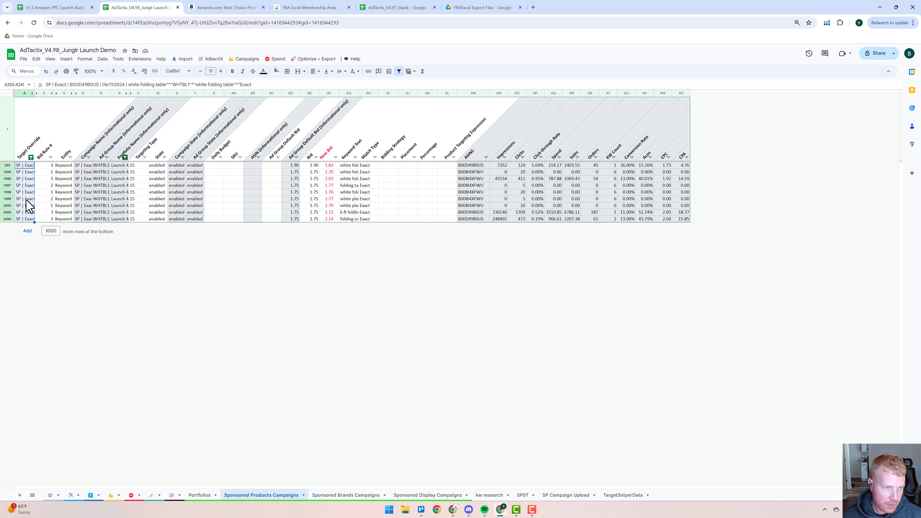
{"action": "key", "text": "ctrl+c"}
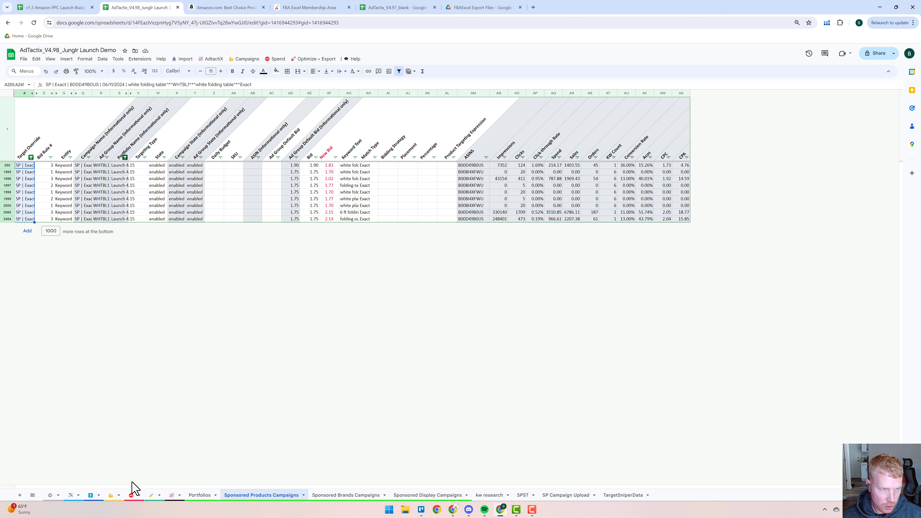
{"action": "left_click", "coordinate": [92, 495]}
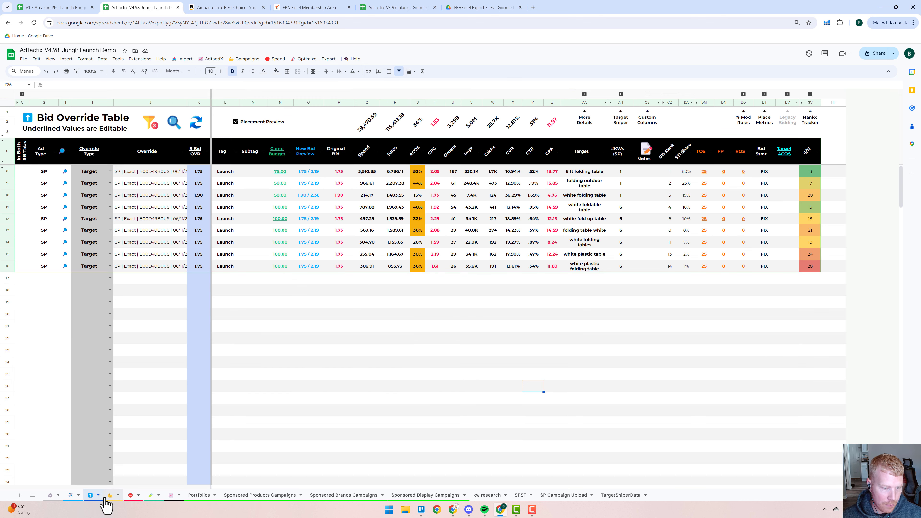
Step: Examine the Override entries and the Override Type choices for the launch targets in the Bid Override Table
{"action": "left_click", "coordinate": [155, 172]}
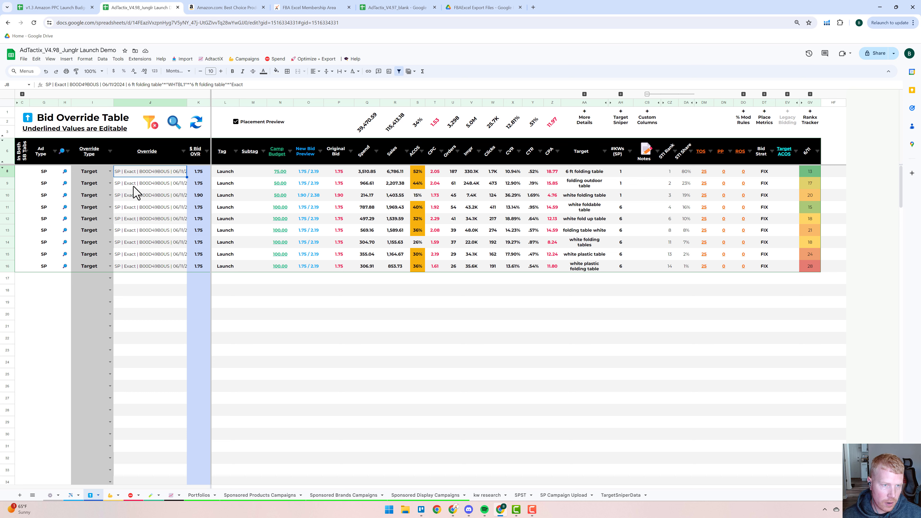
{"action": "left_click", "coordinate": [138, 266], "text": "shift"}
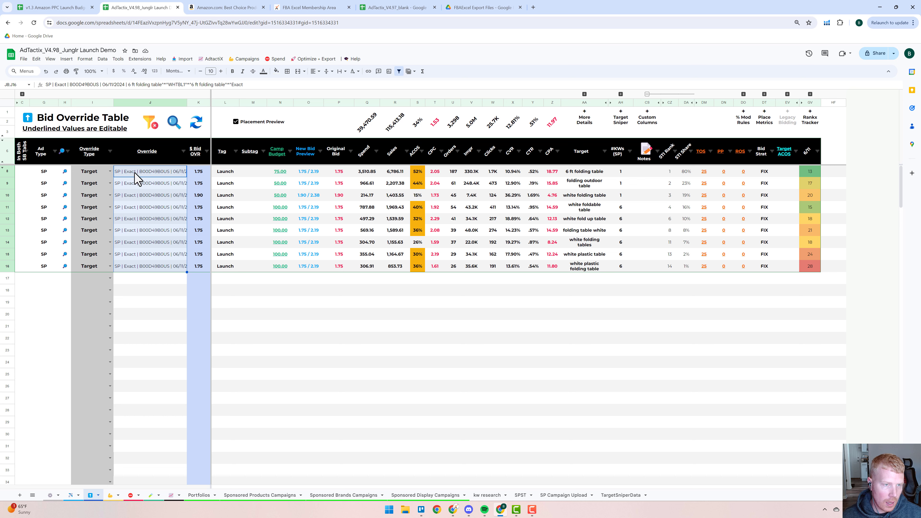
{"action": "left_click", "coordinate": [109, 174]}
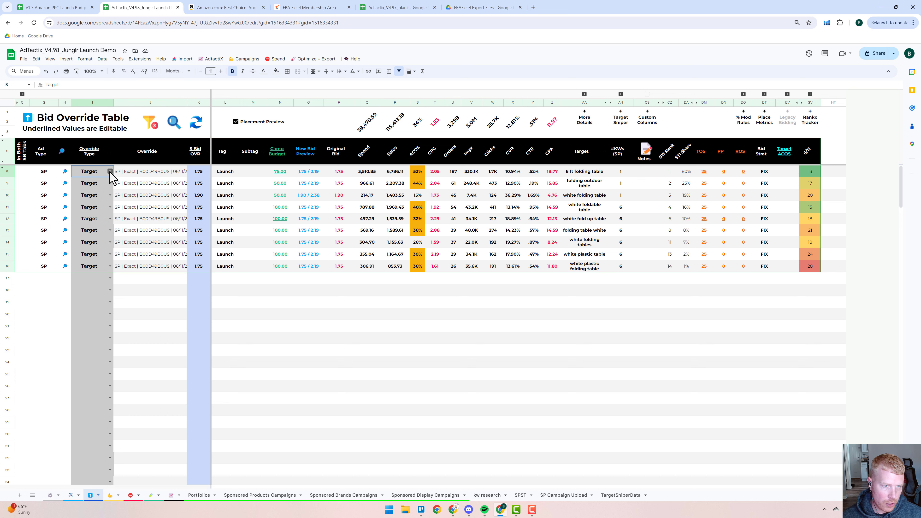
{"action": "left_click", "coordinate": [109, 171]}
{"action": "left_click", "coordinate": [95, 182]}
{"action": "left_click_drag", "start_coordinate": [114, 177], "coordinate": [129, 259]}
{"action": "left_click", "coordinate": [155, 302]}
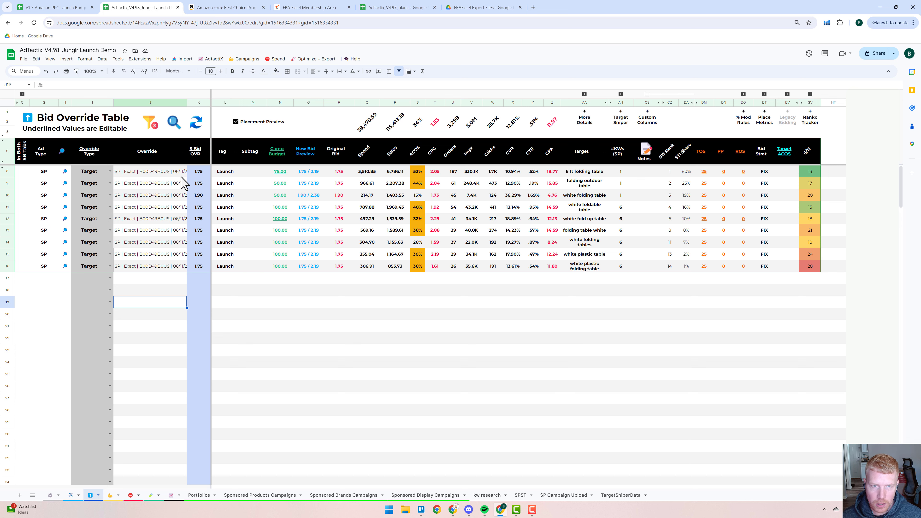
Step: Review the Tag and Subtag columns for the launch targets in the Bid Override Table
{"action": "left_click", "coordinate": [228, 175]}
{"action": "left_click", "coordinate": [226, 268], "text": "shift"}
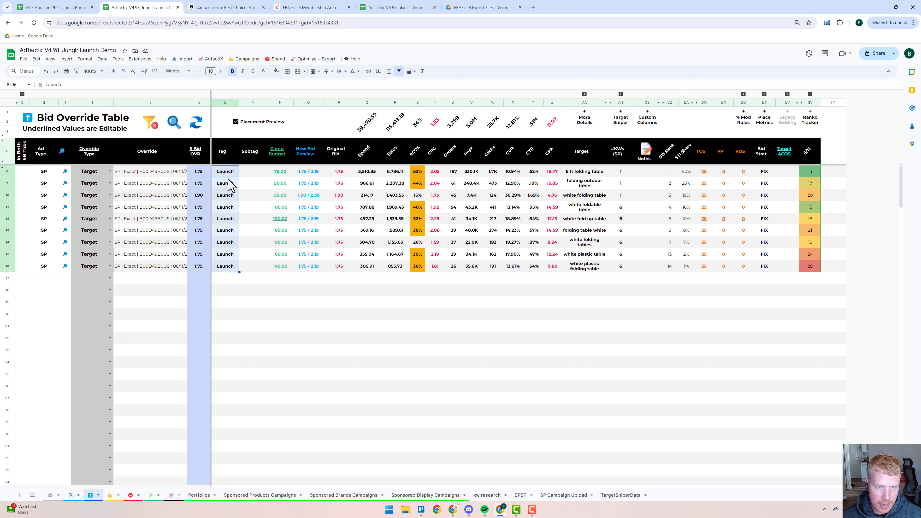
{"action": "left_click", "coordinate": [252, 174]}
{"action": "left_click", "coordinate": [255, 268]}
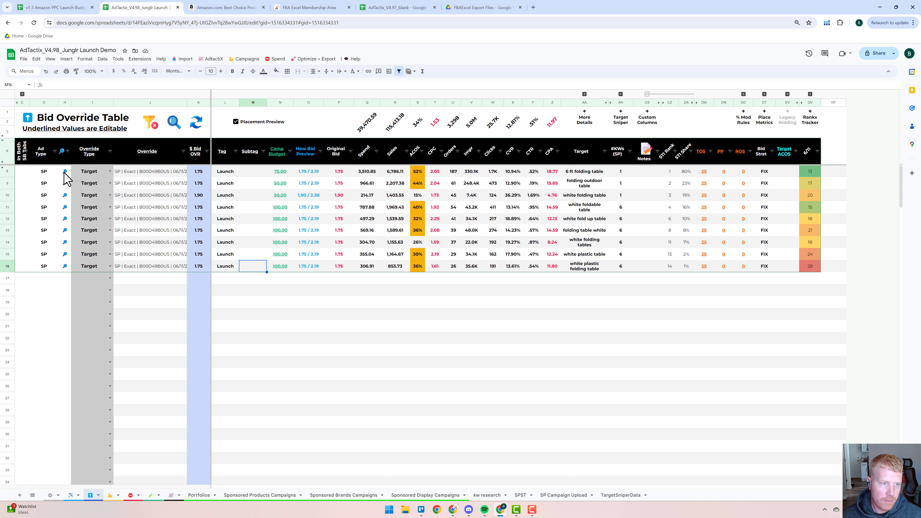
Step: Open the Amazon search for "6 ft folding table" from its target row, browse the results and return to the Bid Override Table
{"action": "mouse_move", "coordinate": [65, 173]}
{"action": "left_click", "coordinate": [105, 184]}
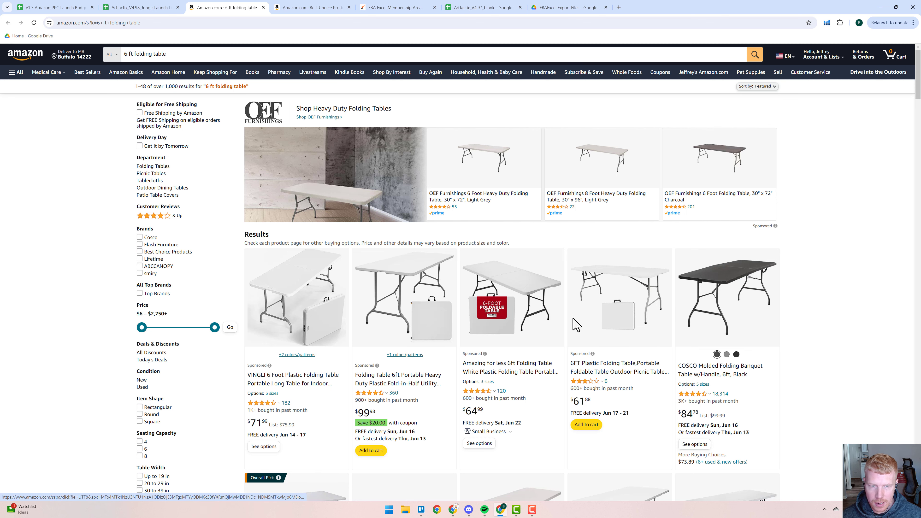
{"action": "scroll", "coordinate": [576, 327], "scroll_direction": "down", "scroll_amount": 5}
{"action": "scroll", "coordinate": [576, 327], "scroll_direction": "down", "scroll_amount": 8}
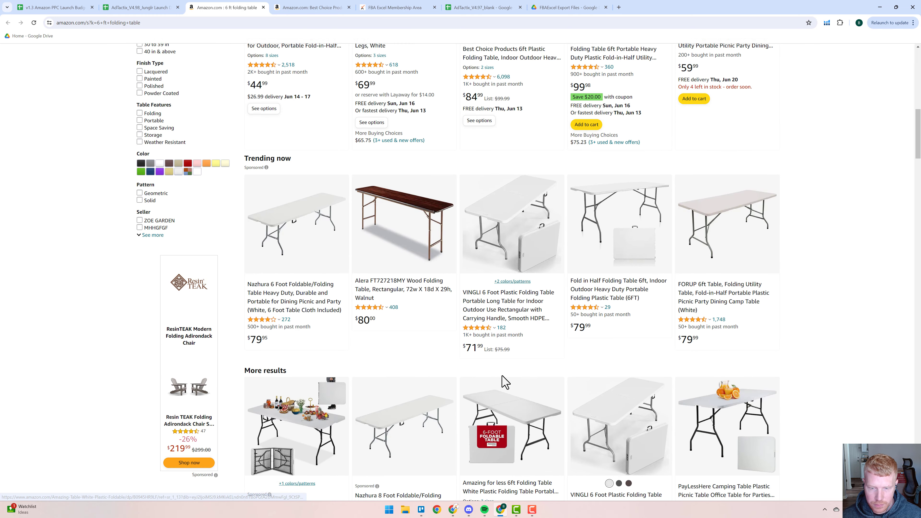
{"action": "scroll", "coordinate": [504, 380], "scroll_direction": "up", "scroll_amount": 4}
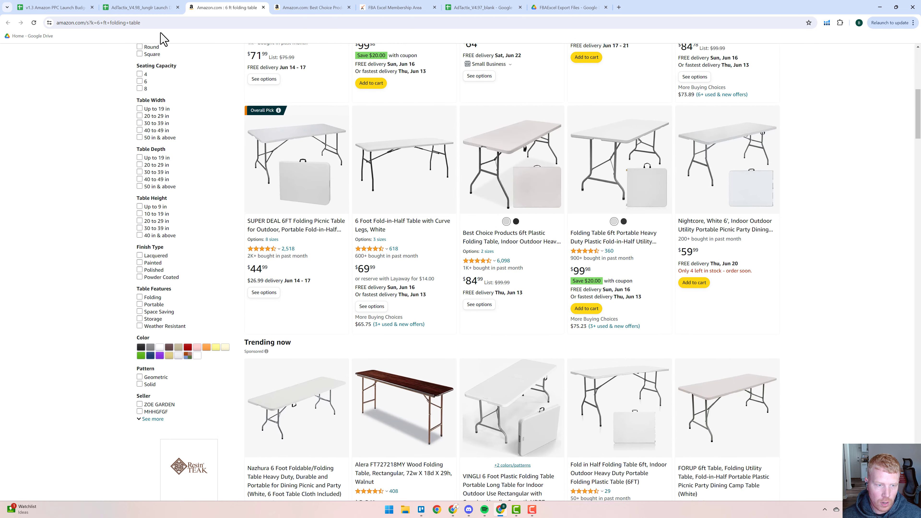
{"action": "left_click", "coordinate": [141, 8]}
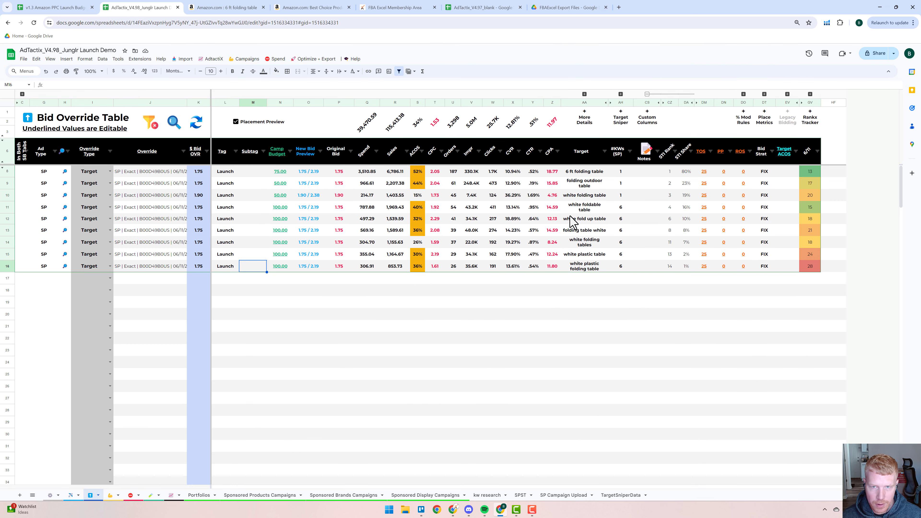
Step: Review the TOS placement modifiers and compare the campaign budgets with the keyword counts of the launch targets
{"action": "left_click", "coordinate": [706, 174]}
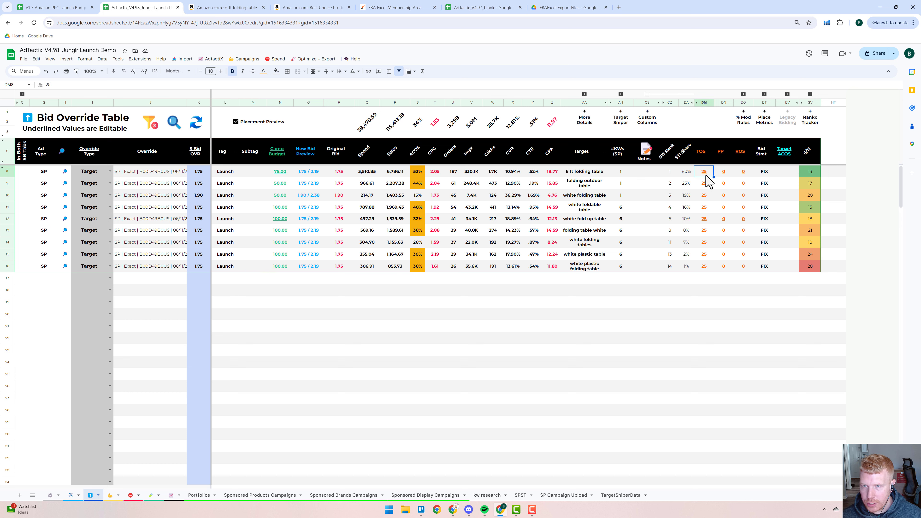
{"action": "left_click", "coordinate": [705, 268], "text": "shift"}
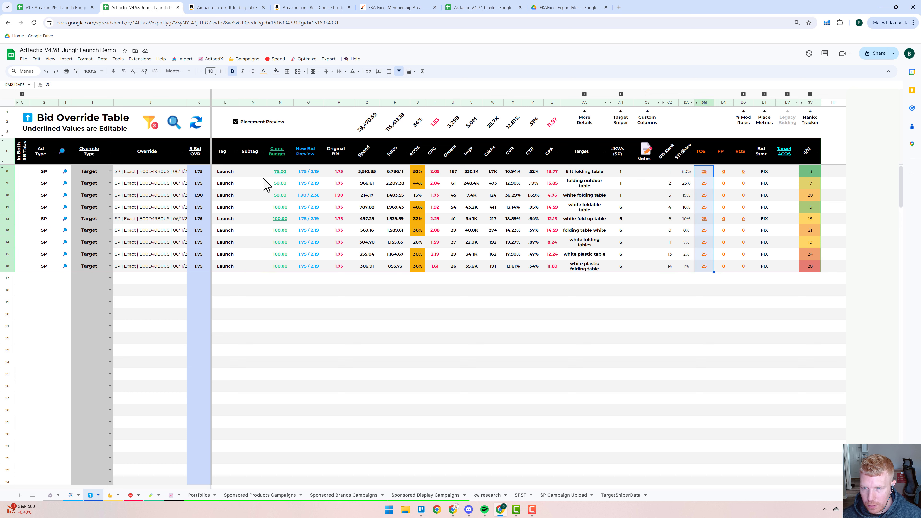
{"action": "left_click", "coordinate": [277, 173]}
{"action": "left_click", "coordinate": [282, 269], "text": "shift"}
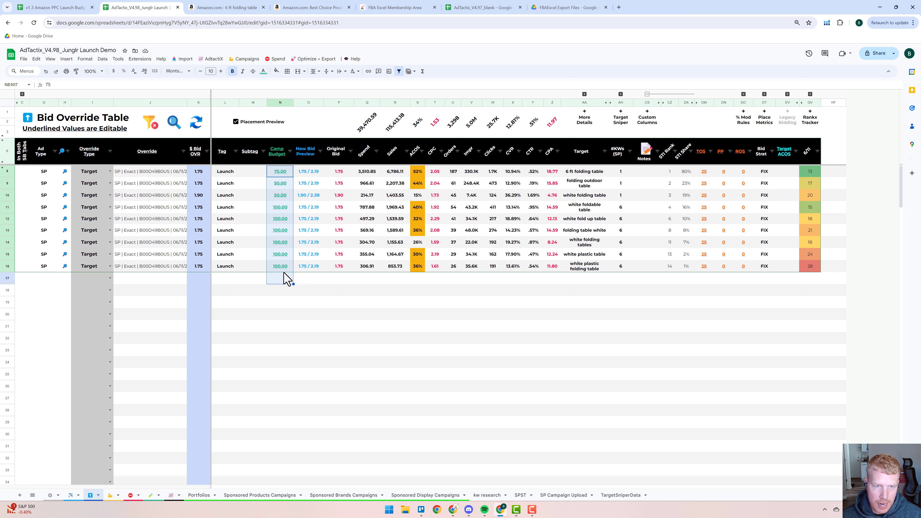
{"action": "left_click", "coordinate": [281, 204]}
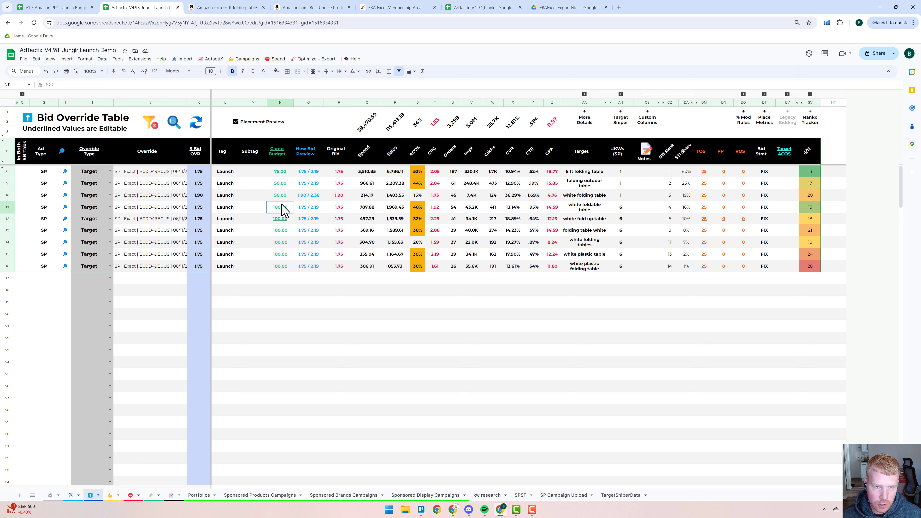
{"action": "left_click", "coordinate": [284, 267], "text": "shift"}
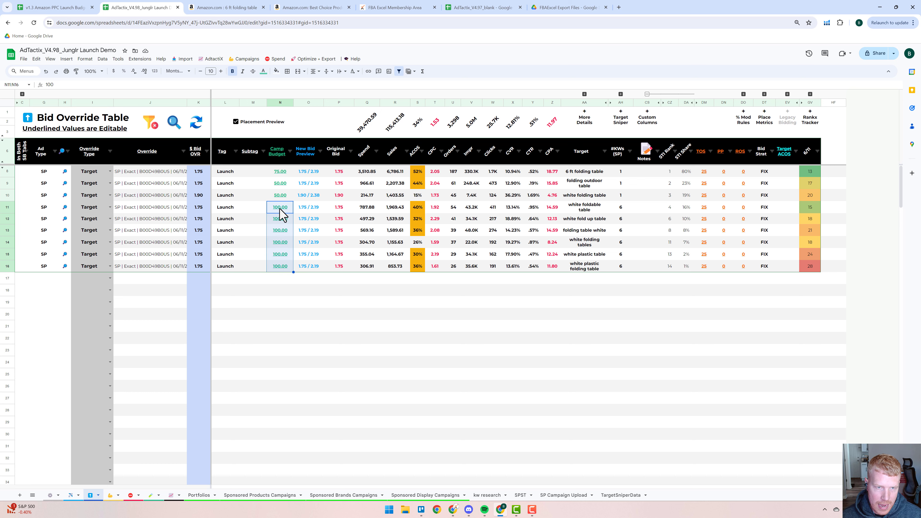
{"action": "left_click_drag", "start_coordinate": [621, 207], "coordinate": [627, 257]}
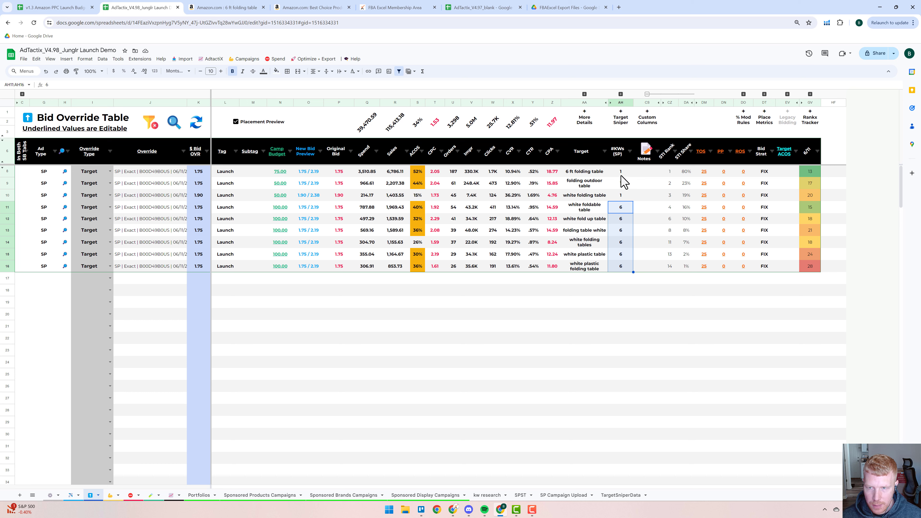
{"action": "left_click_drag", "start_coordinate": [621, 171], "coordinate": [622, 195]}
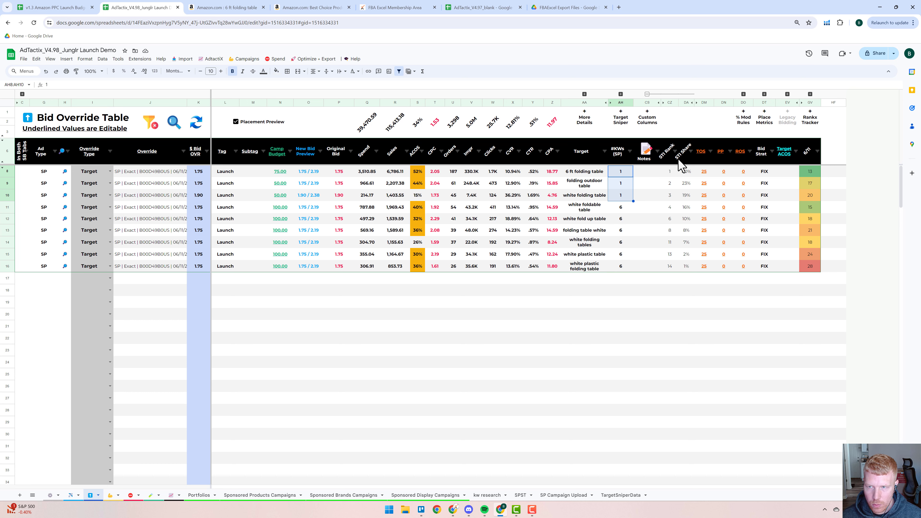
Step: Check the Target Sniper options for the Bid Override Table and expand its Target Sniper columns
{"action": "left_click", "coordinate": [303, 62]}
{"action": "mouse_move", "coordinate": [322, 234]}
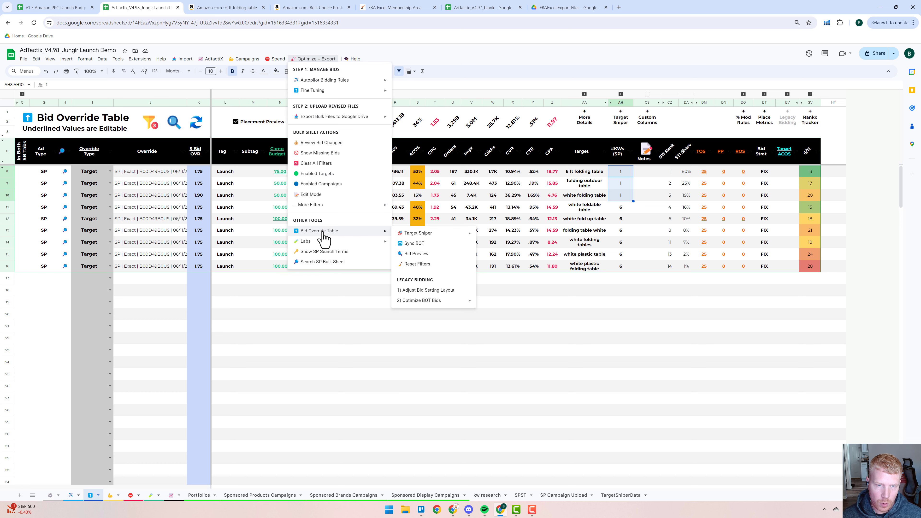
{"action": "mouse_move", "coordinate": [415, 234]}
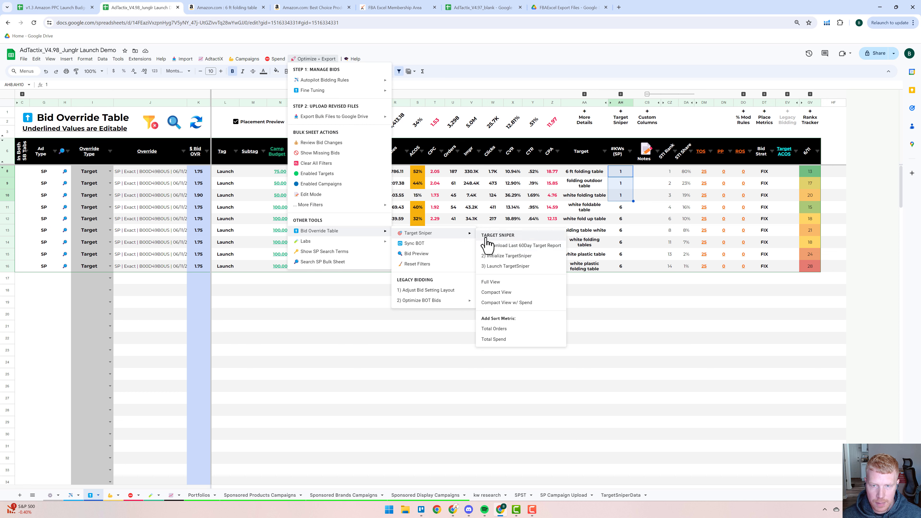
{"action": "left_click", "coordinate": [668, 303]}
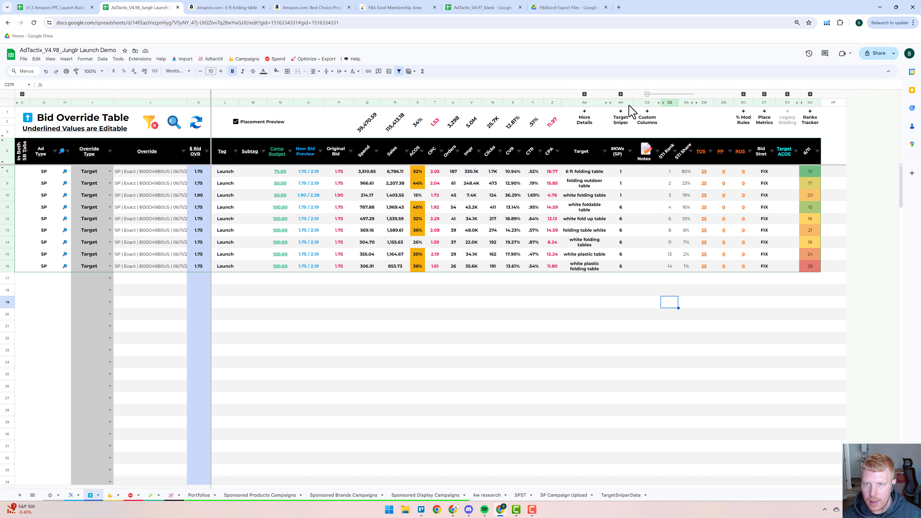
{"action": "left_click", "coordinate": [621, 94]}
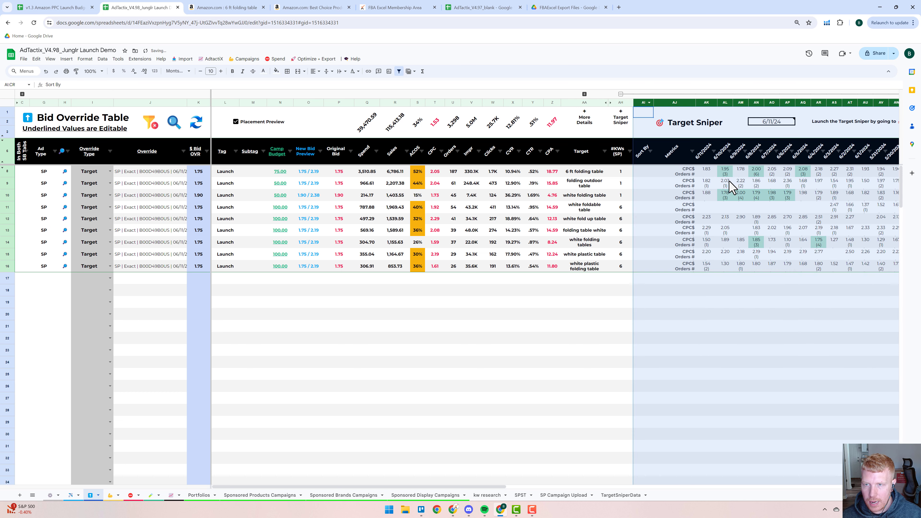
Step: Enlarge the "6 ft folding table" row to examine its daily Target Sniper metrics, then shrink it and collapse the Target Sniper columns
{"action": "left_click", "coordinate": [704, 183]}
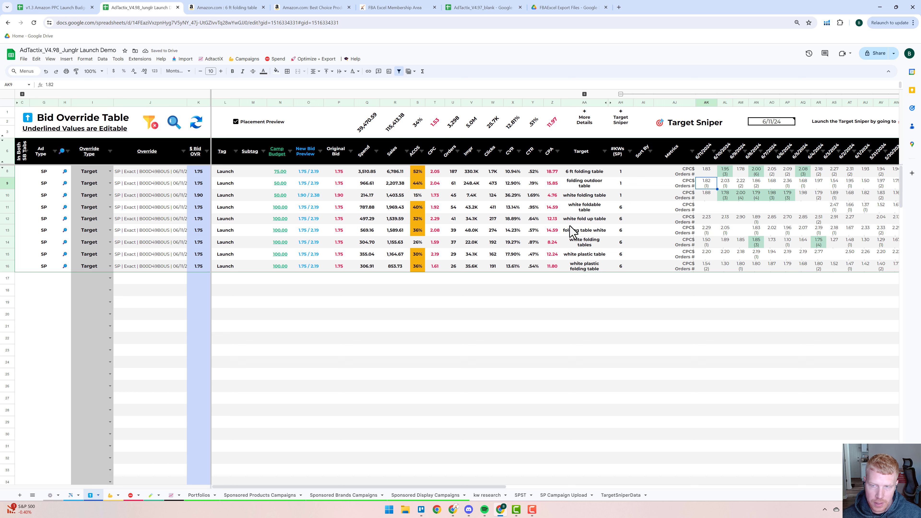
{"action": "double_click", "coordinate": [6, 177]}
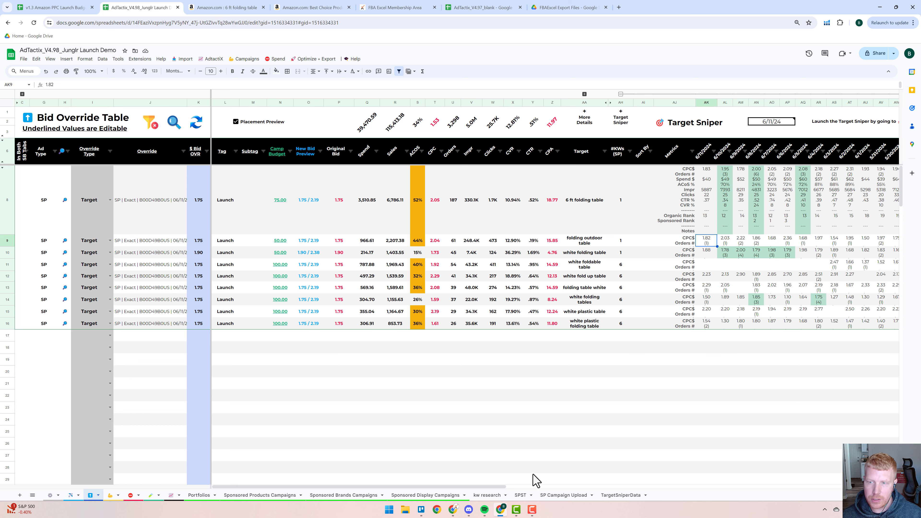
{"action": "left_click_drag", "start_coordinate": [504, 486], "coordinate": [536, 486]}
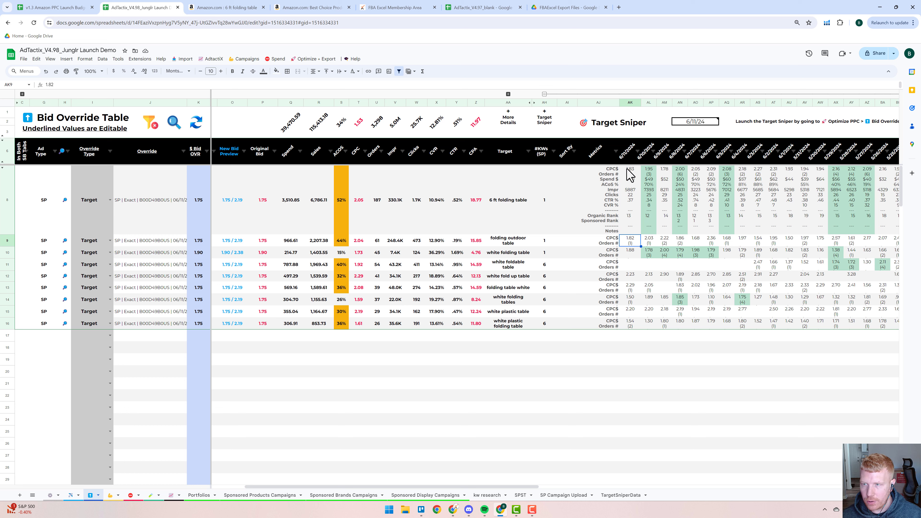
{"action": "left_click_drag", "start_coordinate": [6, 233], "coordinate": [3, 179]}
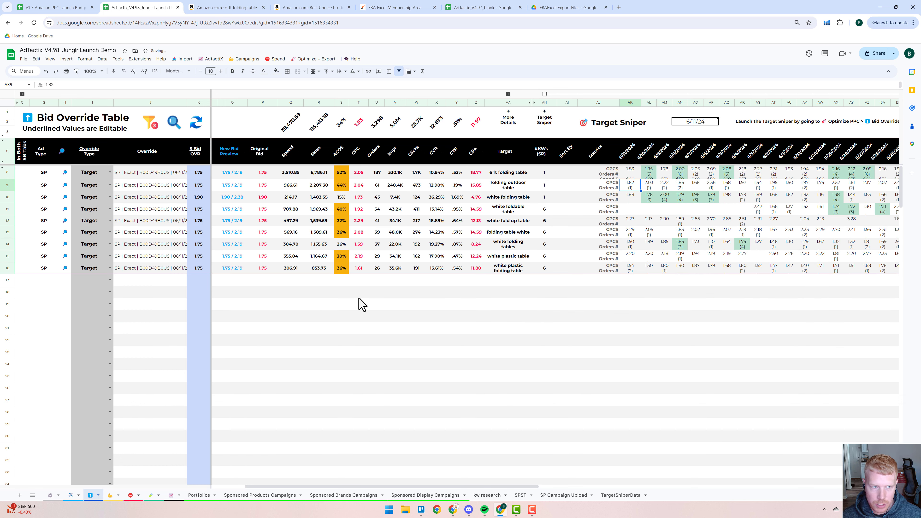
{"action": "left_click", "coordinate": [652, 94]}
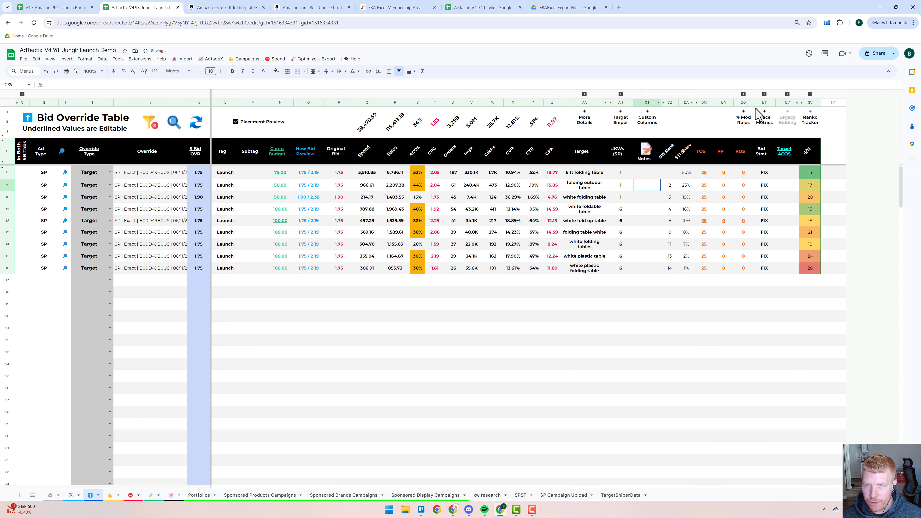
Step: Expand the Place Metrics columns and compare the TOS and Product Pages metrics of the launch targets
{"action": "left_click", "coordinate": [764, 94]}
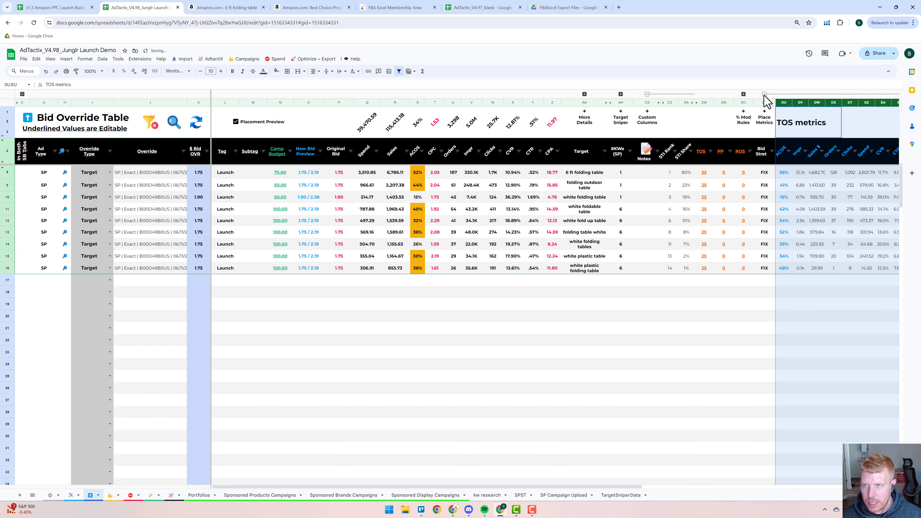
{"action": "left_click", "coordinate": [649, 389]}
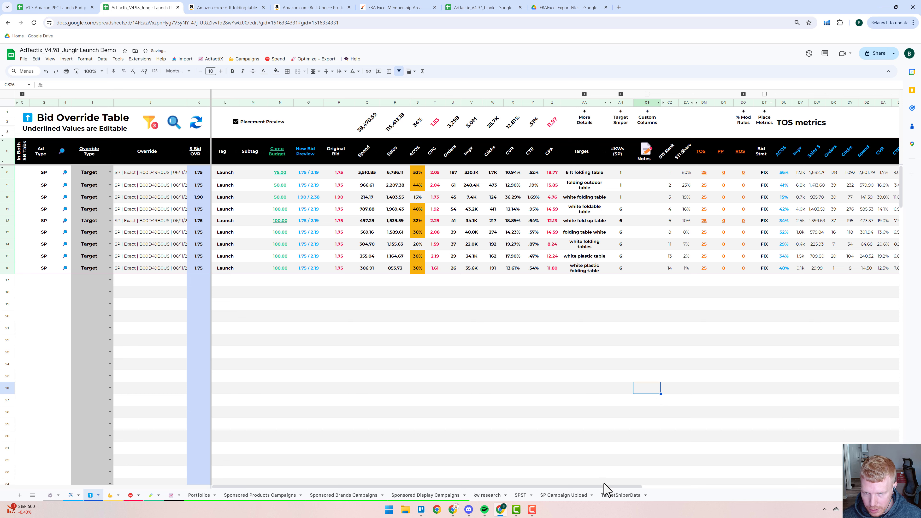
{"action": "left_click", "coordinate": [703, 173]}
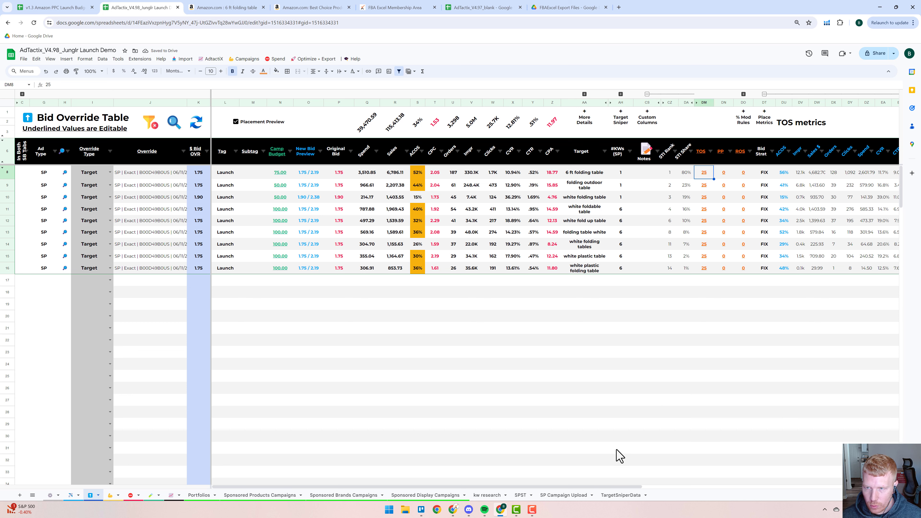
{"action": "left_click_drag", "start_coordinate": [608, 488], "coordinate": [738, 486]}
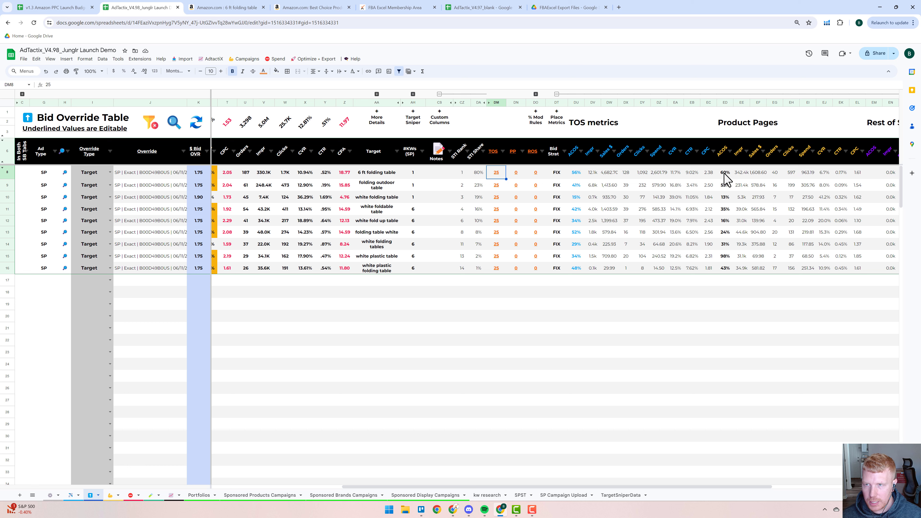
{"action": "left_click_drag", "start_coordinate": [723, 176], "coordinate": [723, 209]}
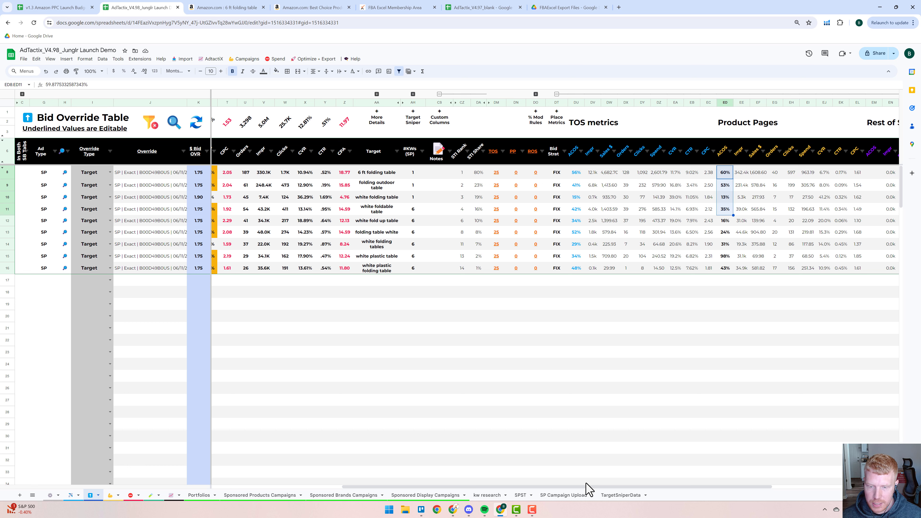
{"action": "left_click_drag", "start_coordinate": [586, 487], "coordinate": [406, 454]}
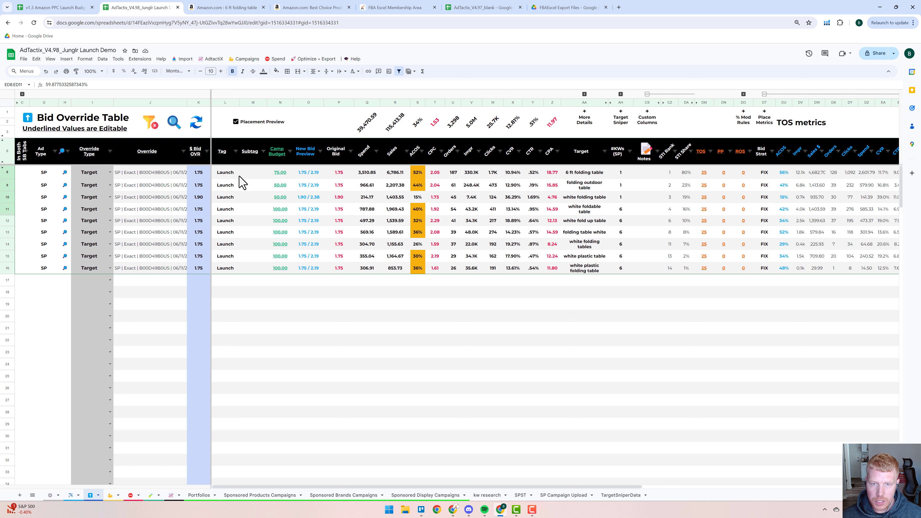
Step: Compare the bid override, CPC, new bid preview and TOS modifier of the "6 ft folding table" target
{"action": "left_click", "coordinate": [202, 174]}
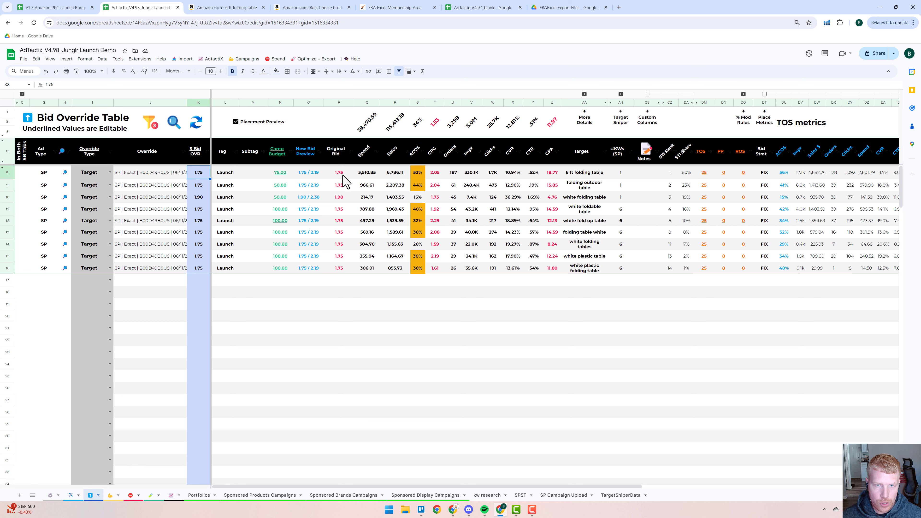
{"action": "left_click", "coordinate": [432, 177]}
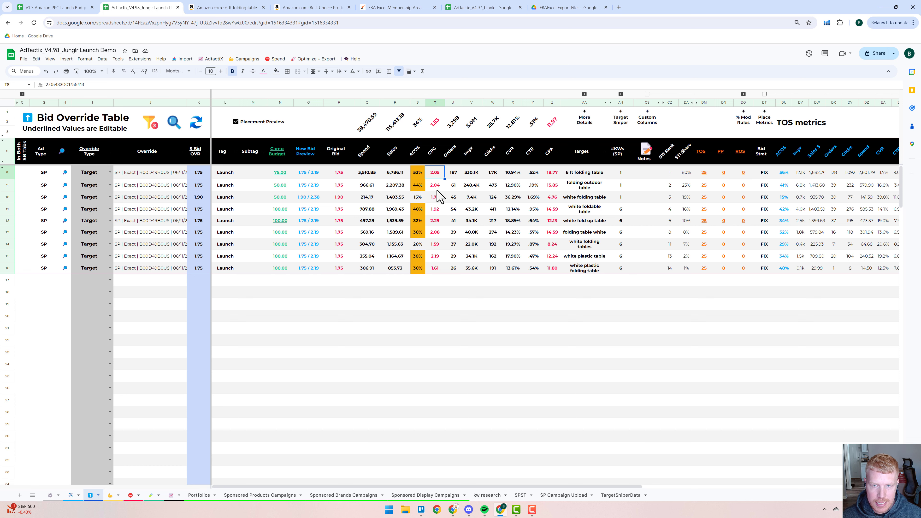
{"action": "left_click", "coordinate": [314, 177]}
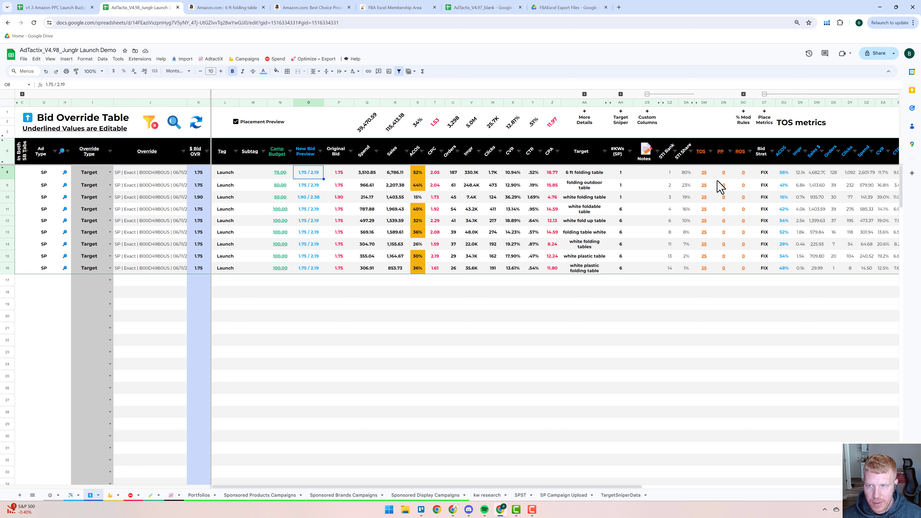
{"action": "left_click", "coordinate": [705, 174]}
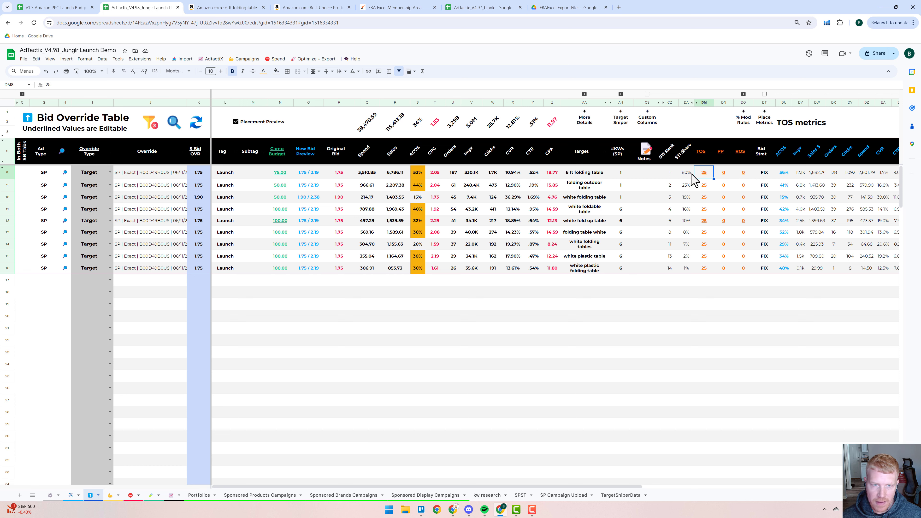
{"action": "left_click", "coordinate": [206, 175]}
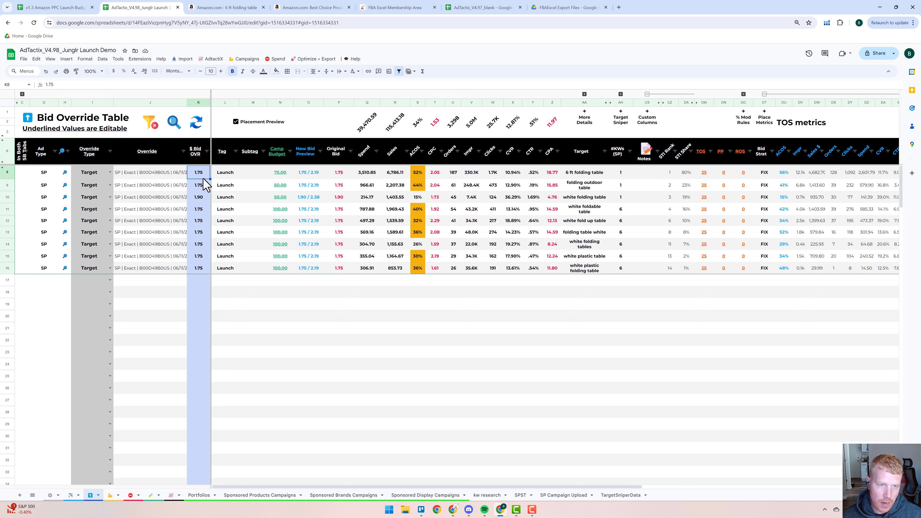
{"action": "left_click", "coordinate": [301, 178]}
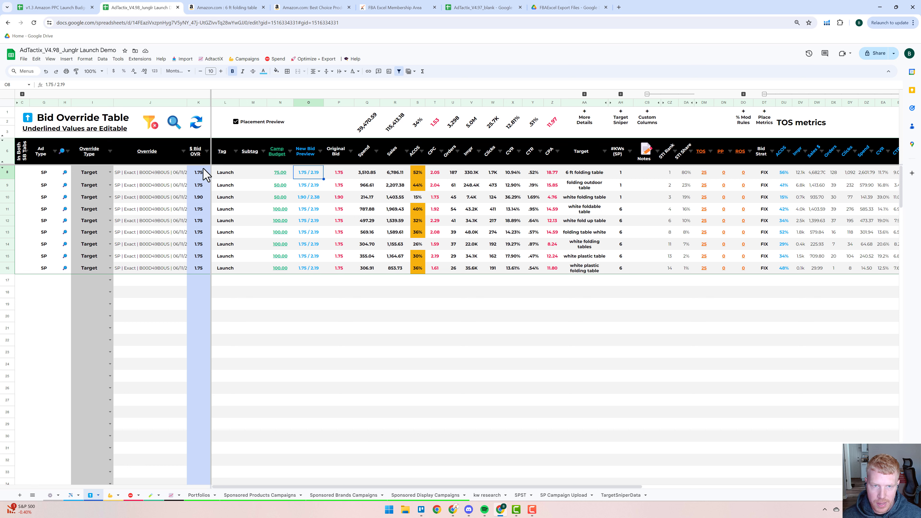
{"action": "left_click", "coordinate": [205, 176]}
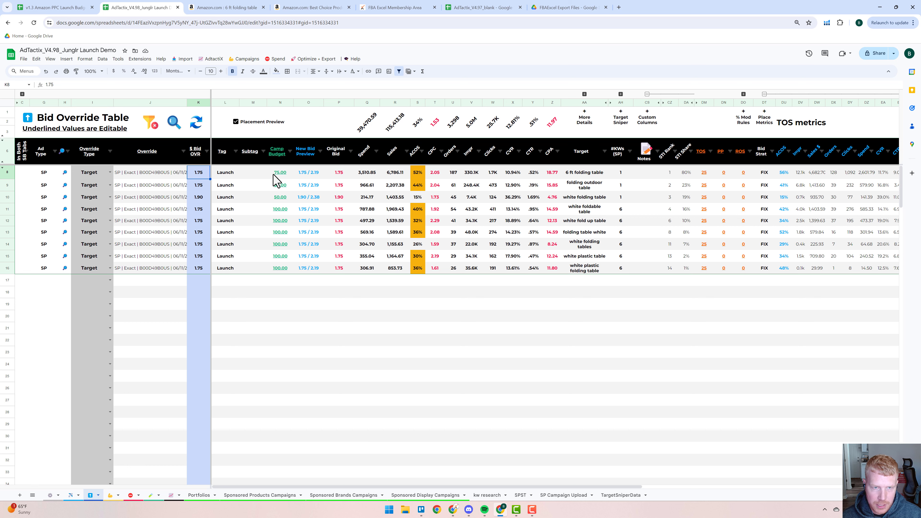
Step: Review the campaign budgets and TOS modifiers of the launch targets and check the Fine Tuning options for updating bids, budgets and placements
{"action": "left_click_drag", "start_coordinate": [278, 174], "coordinate": [282, 247]}
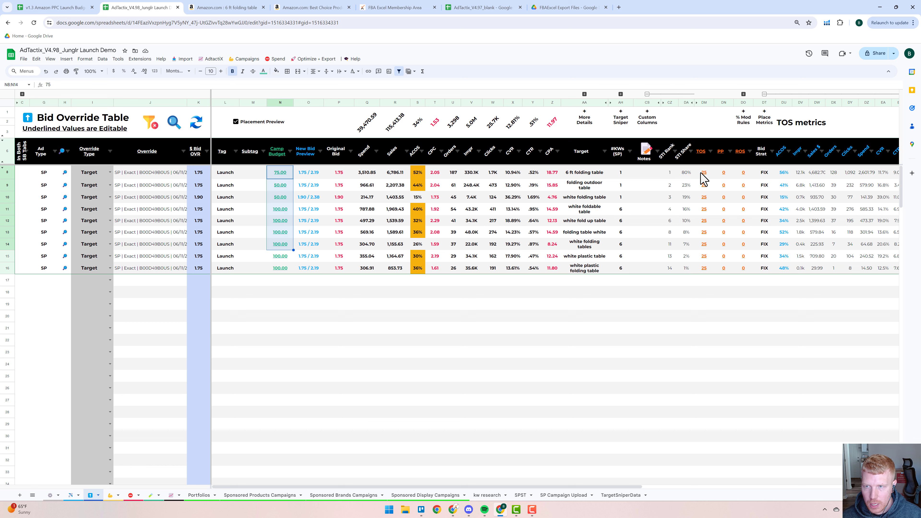
{"action": "left_click_drag", "start_coordinate": [702, 174], "coordinate": [703, 234]}
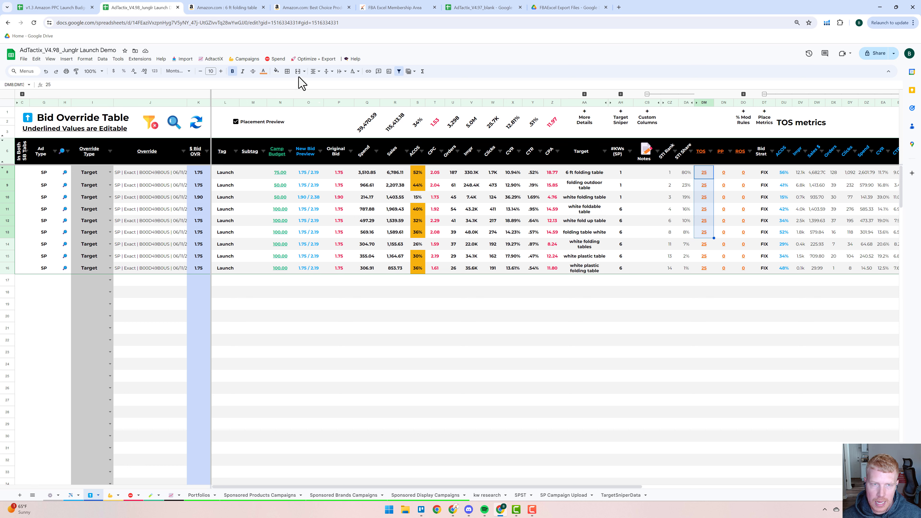
{"action": "left_click", "coordinate": [316, 60]}
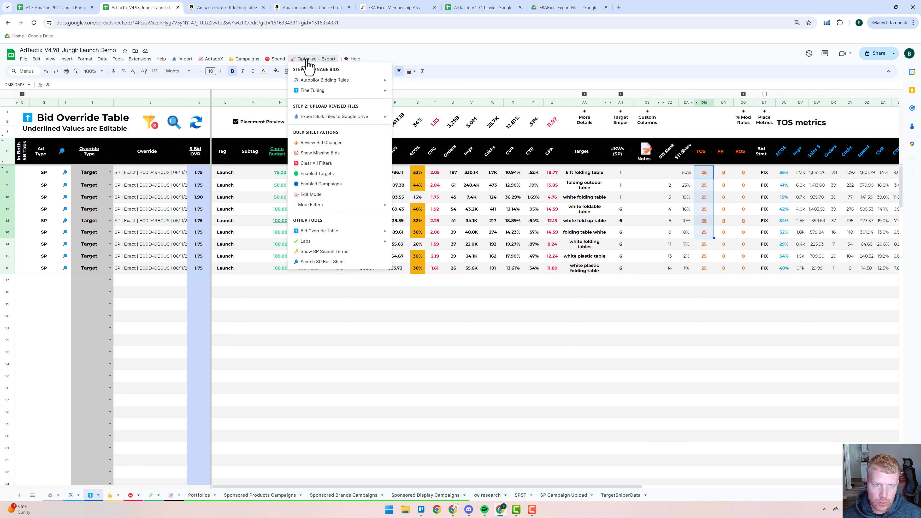
{"action": "mouse_move", "coordinate": [320, 92]}
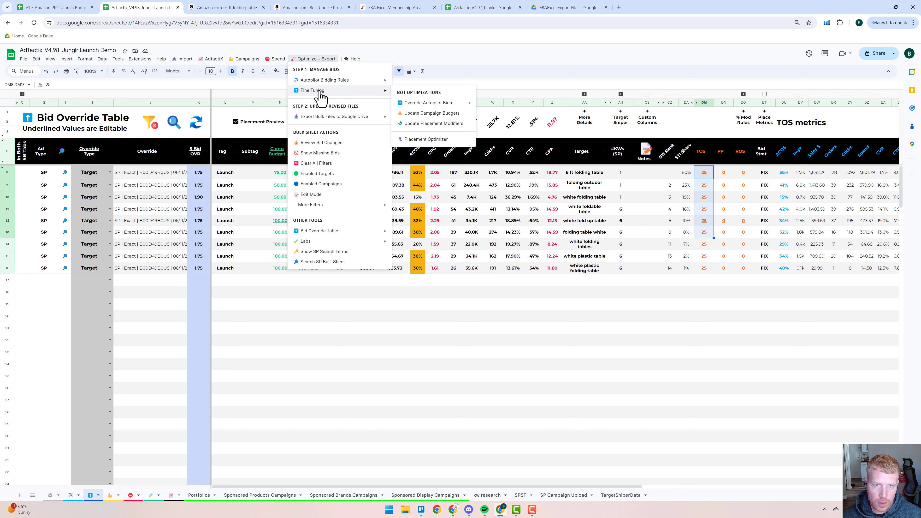
{"action": "mouse_move", "coordinate": [417, 106]}
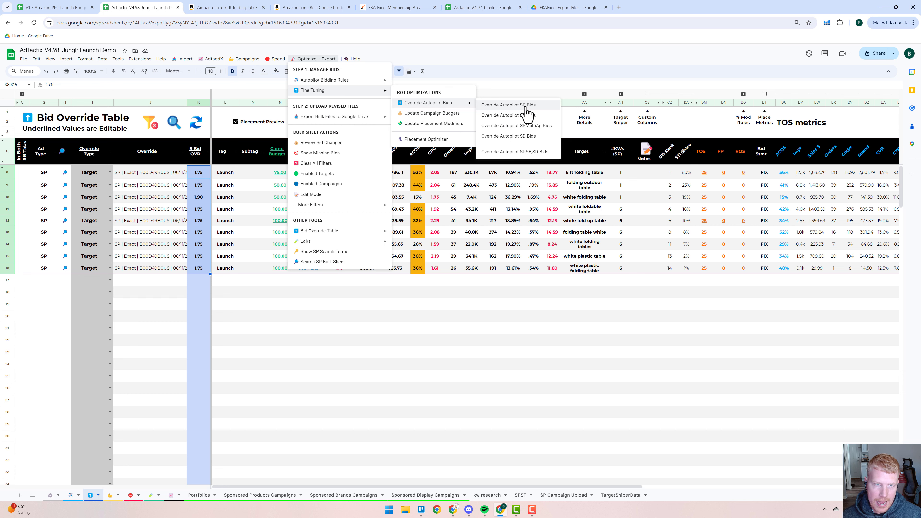
{"action": "left_click", "coordinate": [245, 282]}
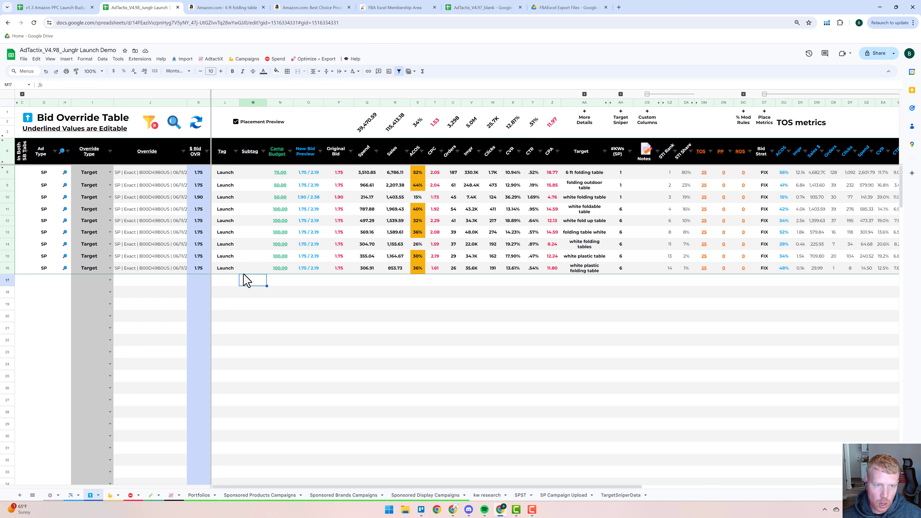
Step: Apply the bid overrides from the Bid Override Table with Override Autopilot SP Bids
{"action": "left_click", "coordinate": [205, 175]}
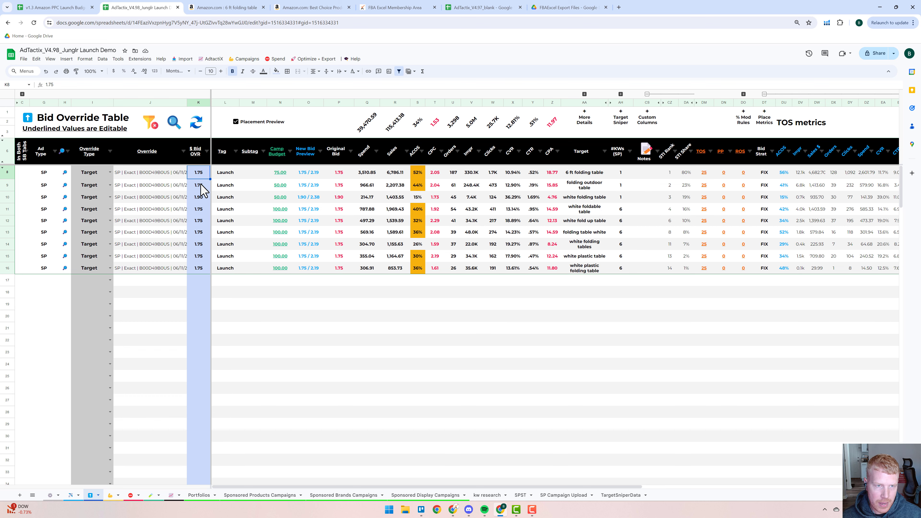
{"action": "left_click", "coordinate": [313, 59]}
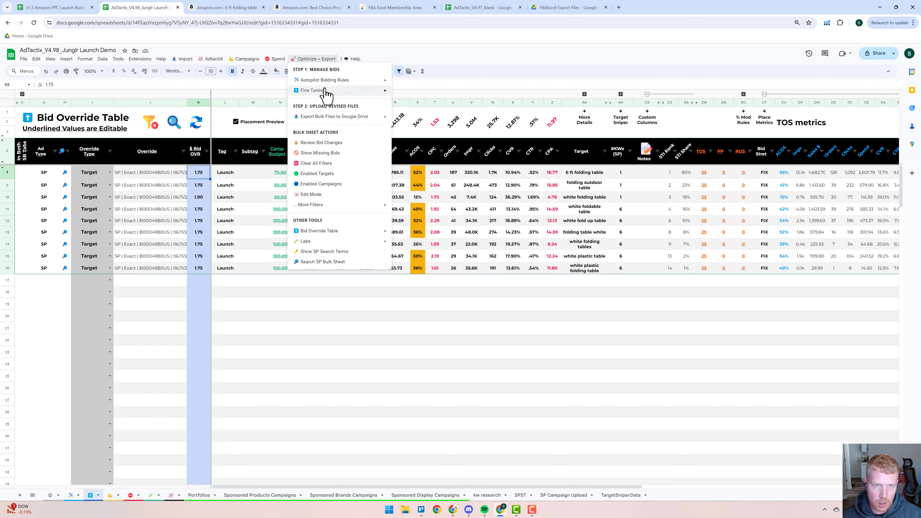
{"action": "mouse_move", "coordinate": [323, 90]}
{"action": "mouse_move", "coordinate": [421, 102]}
{"action": "left_click", "coordinate": [508, 105]}
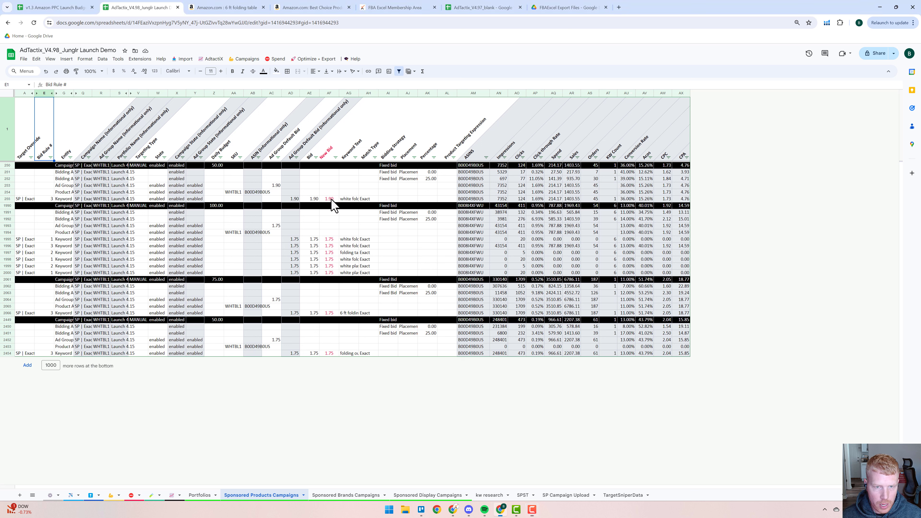
Step: Check the New Bid values in the Sponsored Products Campaigns sheet against the $ Bid OVR column of the Bid Override Table
{"action": "left_click_drag", "start_coordinate": [329, 239], "coordinate": [333, 273]}
{"action": "left_click", "coordinate": [328, 313]}
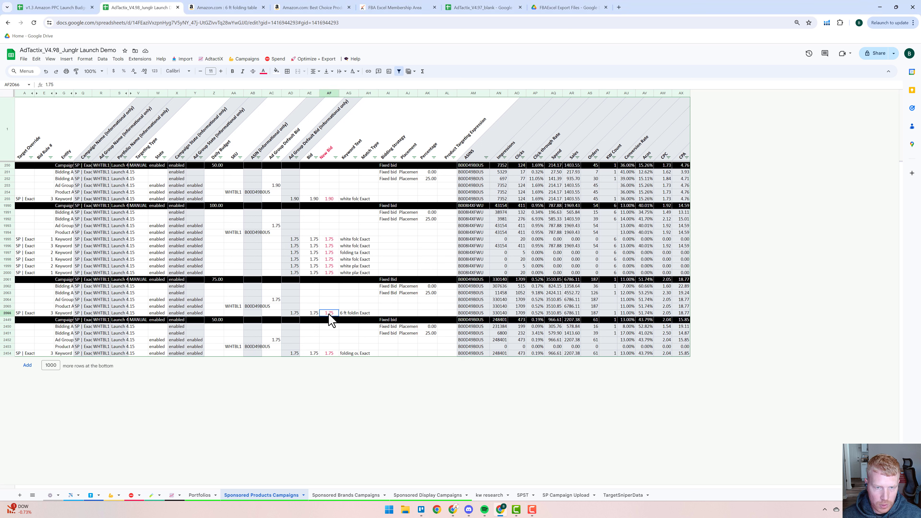
{"action": "left_click", "coordinate": [329, 353]}
{"action": "left_click", "coordinate": [90, 495]}
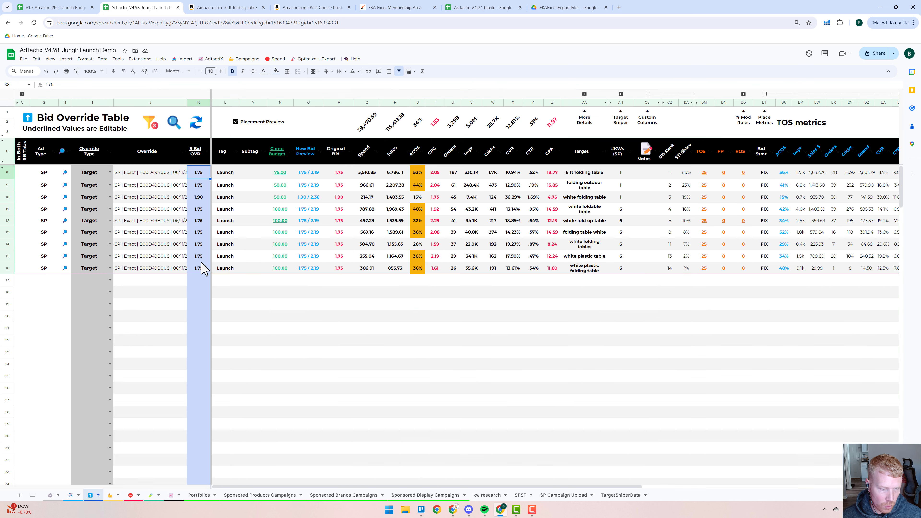
{"action": "left_click", "coordinate": [199, 197]}
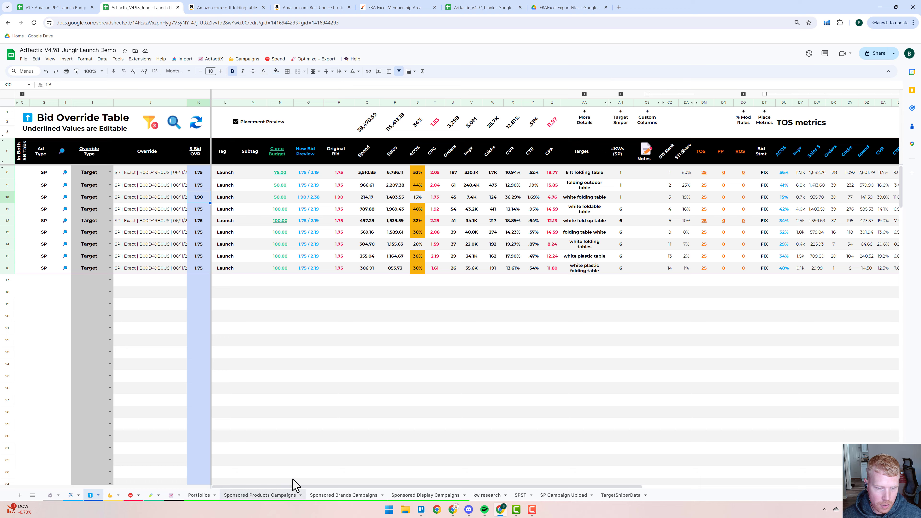
Step: Return to the Sponsored Products Campaigns sheet and review the launch campaigns' Bid Rule #, New Bid and placement Percentage values
{"action": "left_click", "coordinate": [283, 495]}
{"action": "left_click_drag", "start_coordinate": [47, 273], "coordinate": [47, 243]}
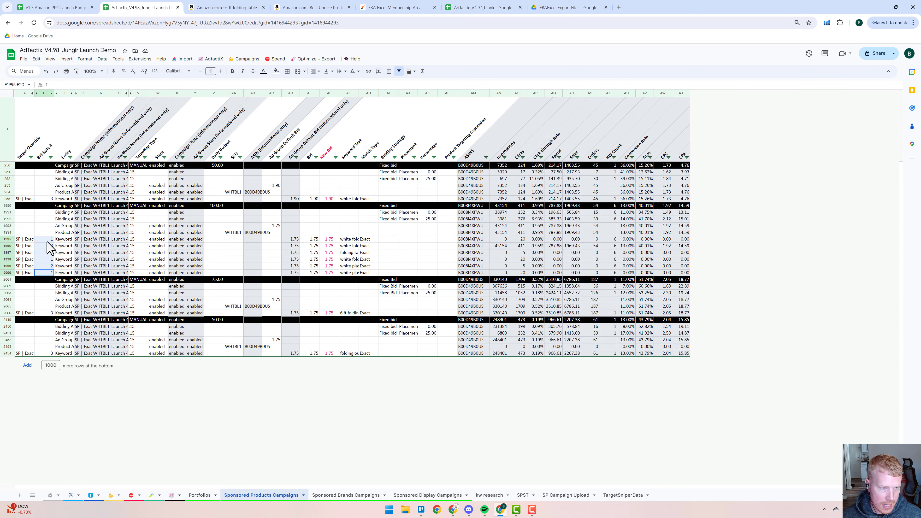
{"action": "left_click", "coordinate": [49, 198]}
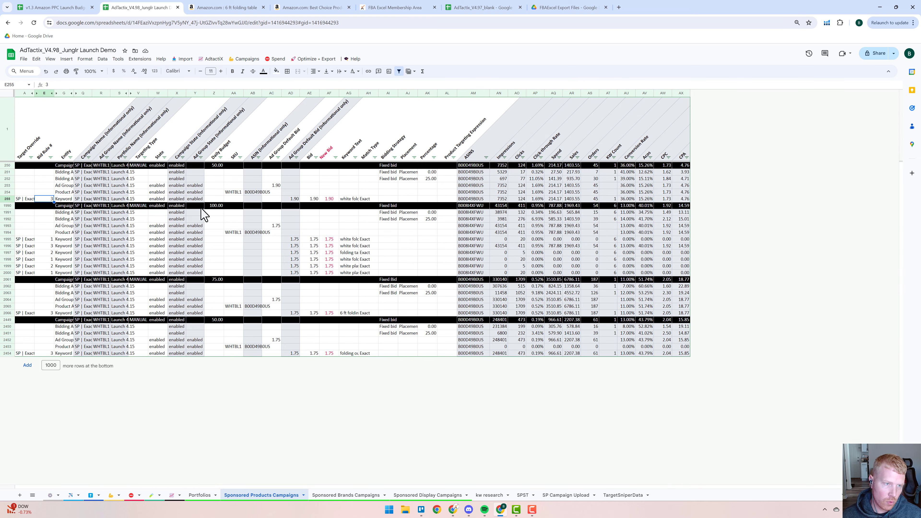
{"action": "left_click", "coordinate": [327, 199]}
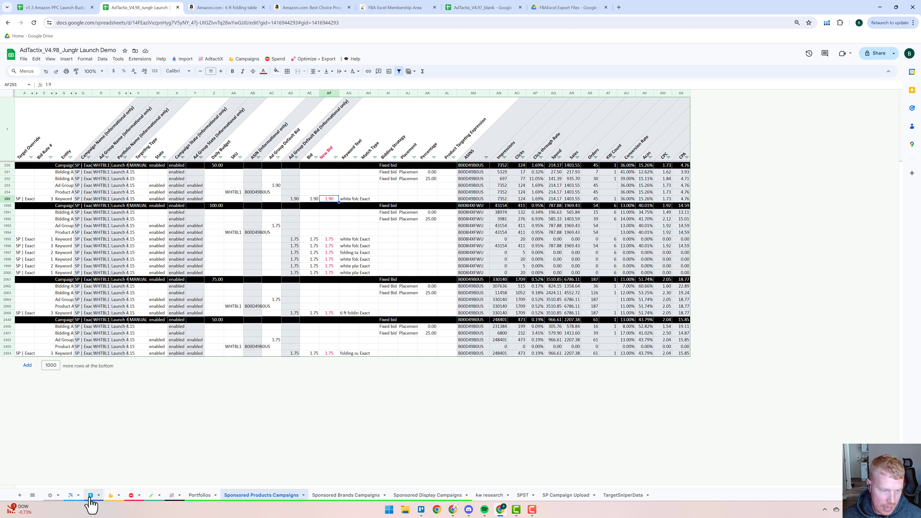
{"action": "left_click", "coordinate": [429, 293]}
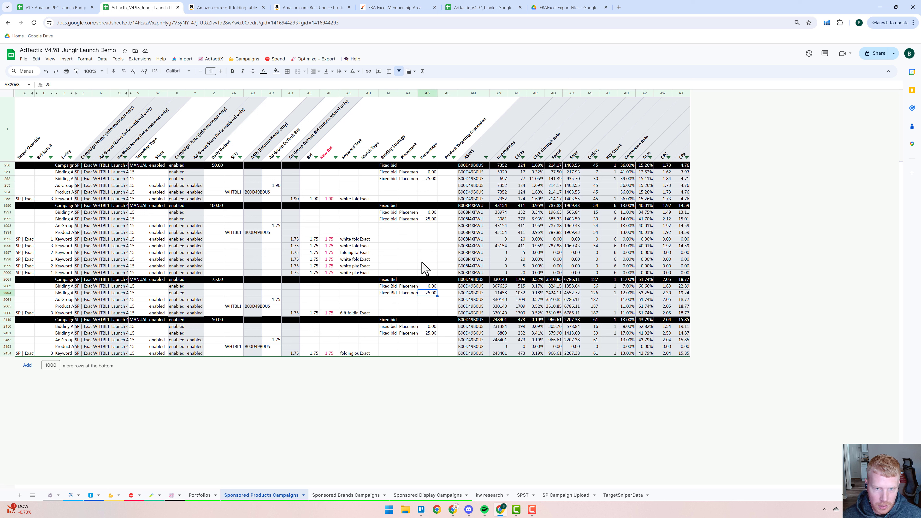
{"action": "left_click", "coordinate": [430, 219]}
{"action": "left_click", "coordinate": [430, 179]}
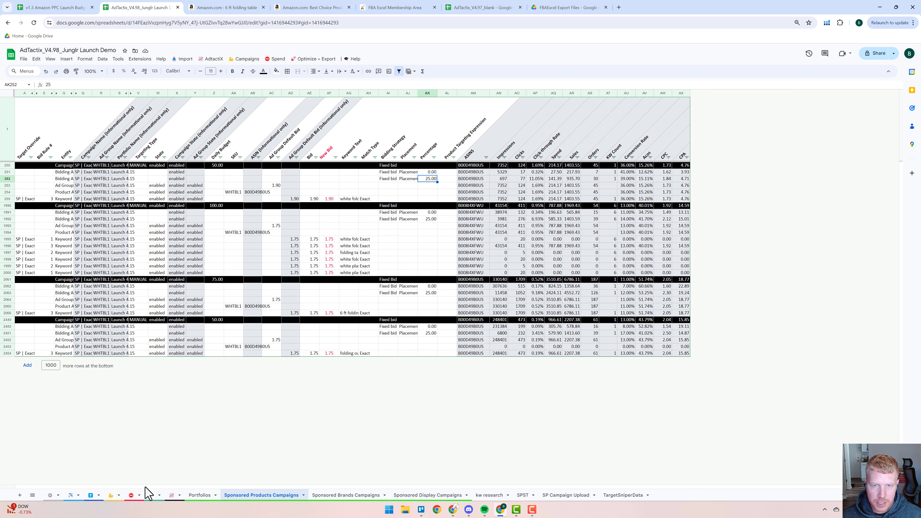
Step: Set the TOS placement modifier of the "6 ft folding table" target to 30 in the Bid Override Table
{"action": "left_click", "coordinate": [91, 496]}
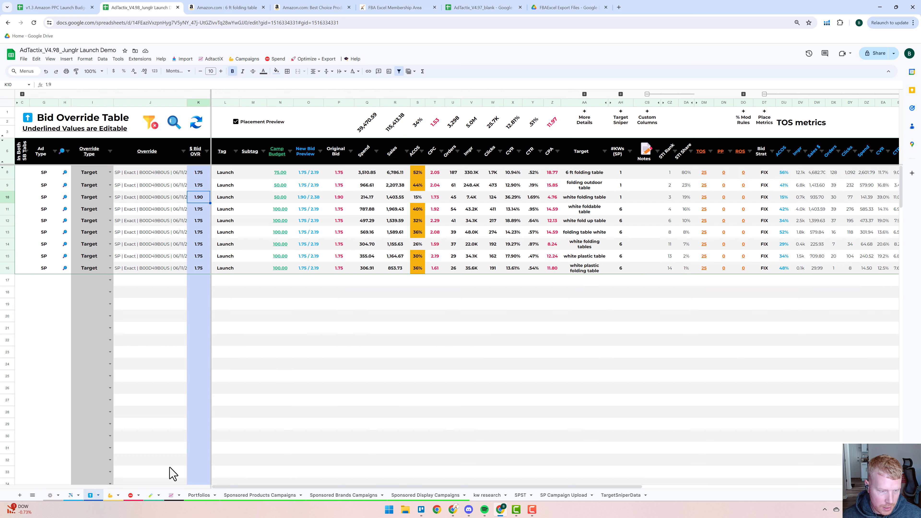
{"action": "left_click", "coordinate": [708, 175]}
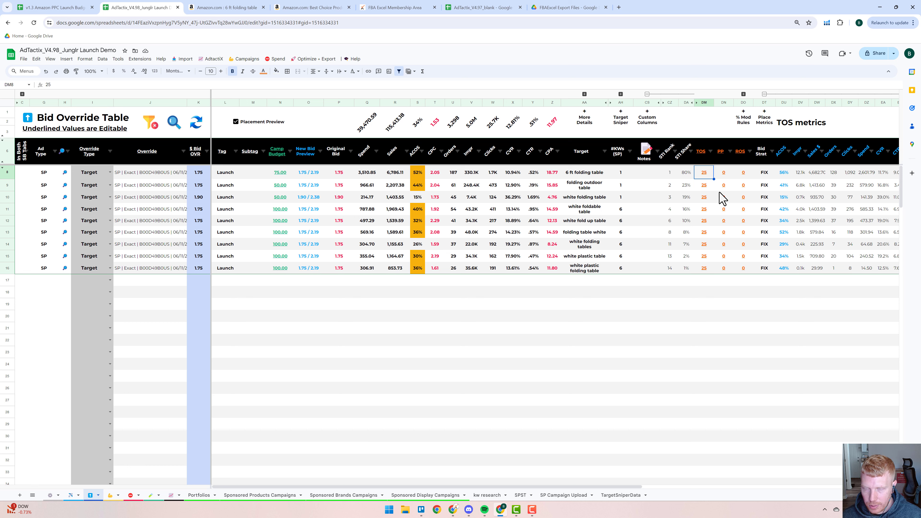
{"action": "type", "text": "30"}
{"action": "key", "text": "Return"}
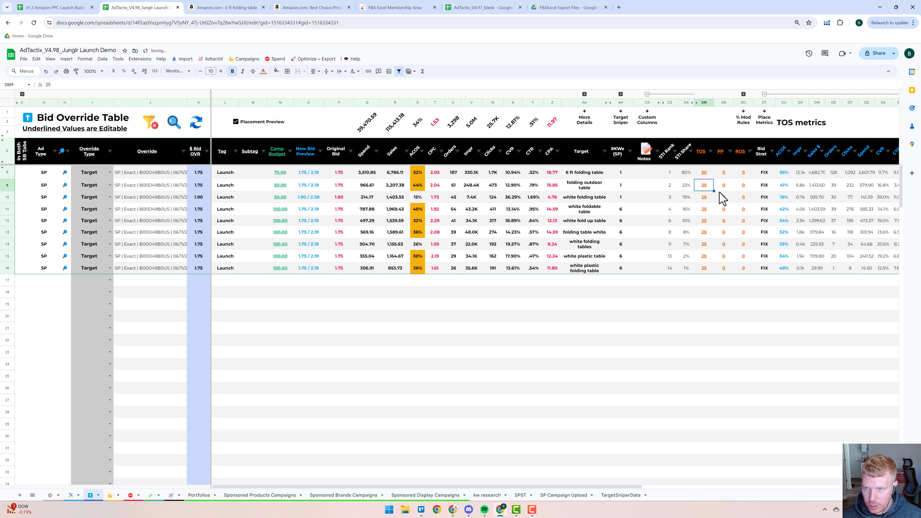
Step: Review the Fine Tuning options for updating placement modifiers and campaign budgets, and the launch targets' Camp Budget values
{"action": "left_click", "coordinate": [308, 60]}
{"action": "mouse_move", "coordinate": [319, 93]}
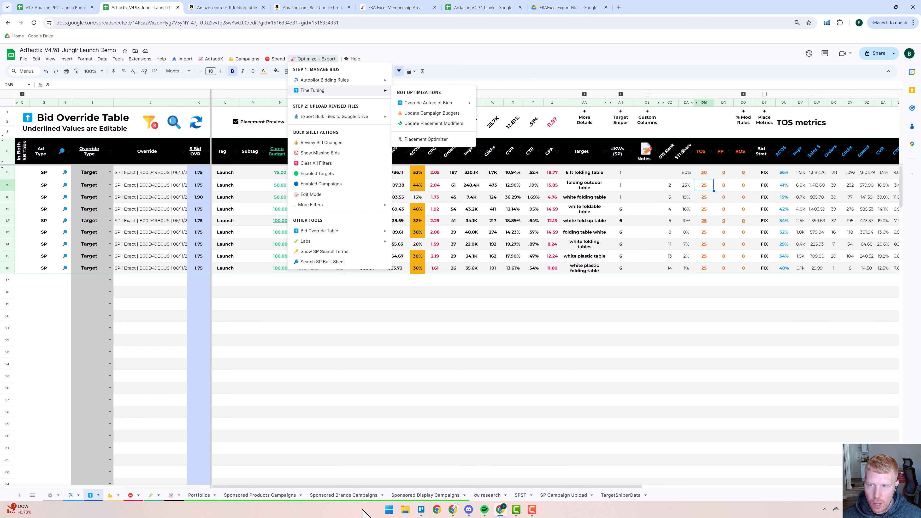
{"action": "left_click", "coordinate": [273, 494]}
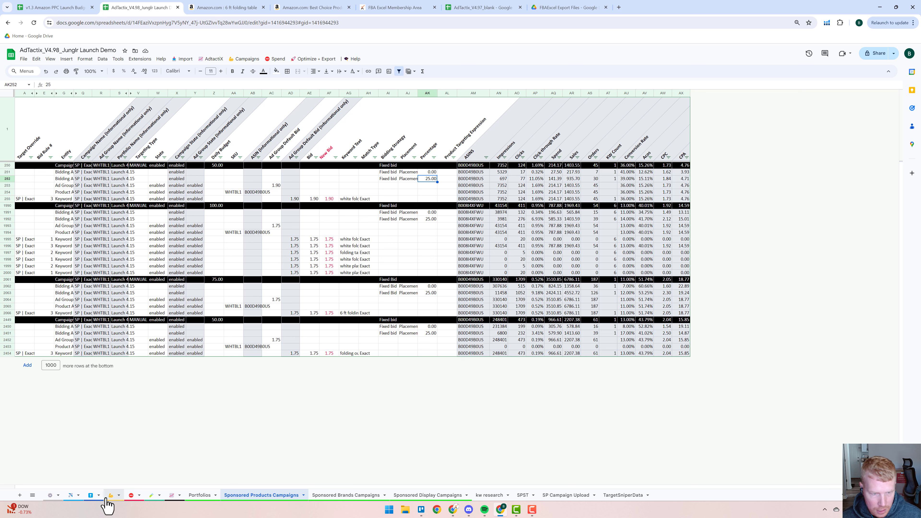
{"action": "left_click", "coordinate": [91, 497]}
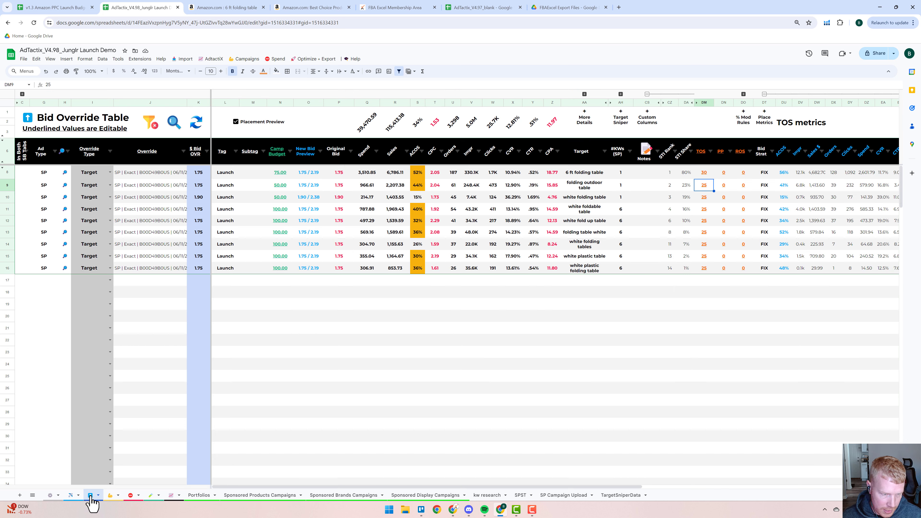
{"action": "left_click", "coordinate": [311, 59]}
{"action": "mouse_move", "coordinate": [317, 90]}
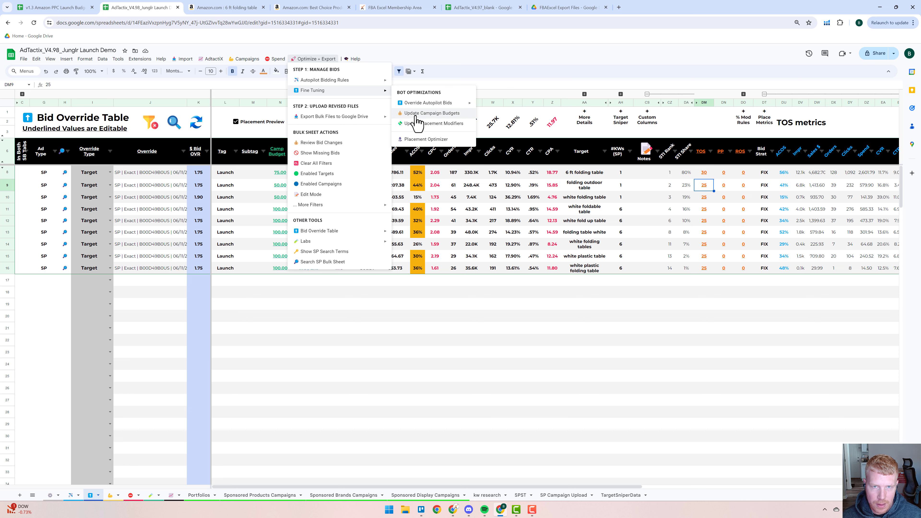
{"action": "left_click", "coordinate": [424, 341]}
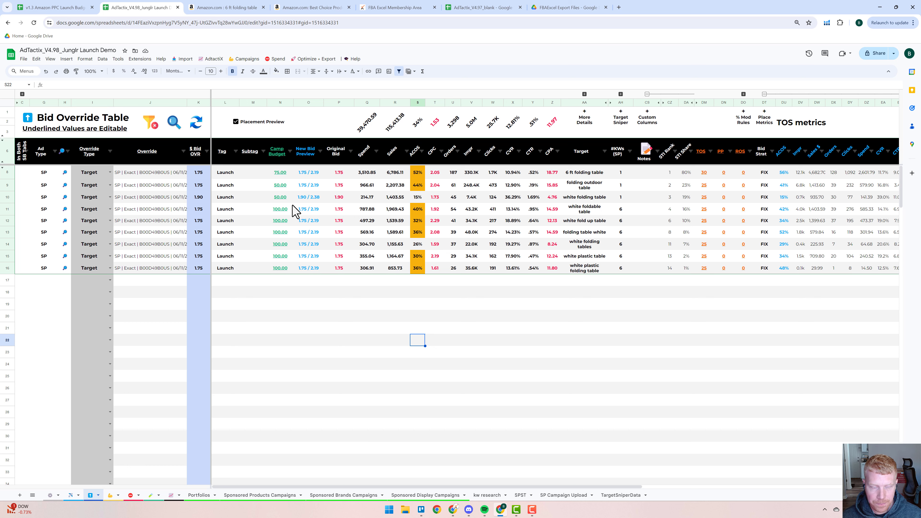
{"action": "left_click", "coordinate": [282, 183]}
{"action": "left_click", "coordinate": [282, 210]}
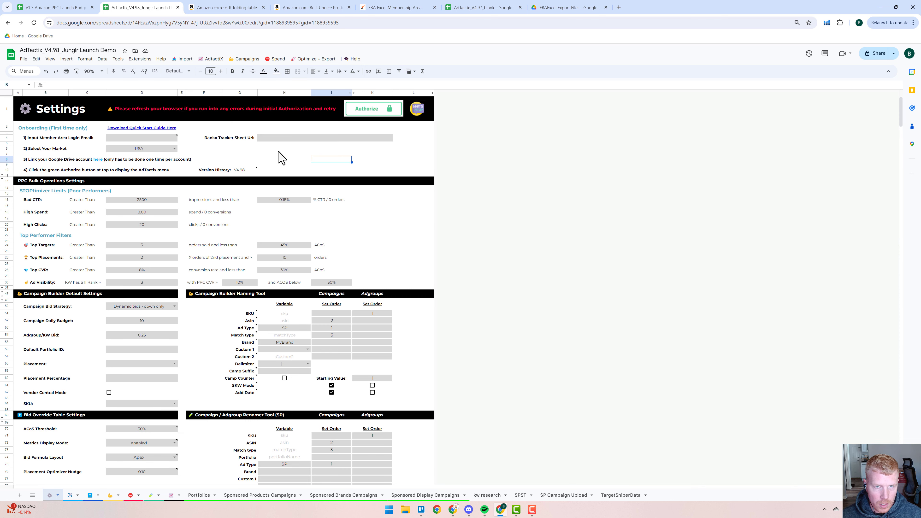
Step: Locate the Ranks Tracker Sheet Url setting and examine the launch targets' keywords and ASINs with More Details expanded in the Bid Override Table
{"action": "left_click", "coordinate": [273, 138]}
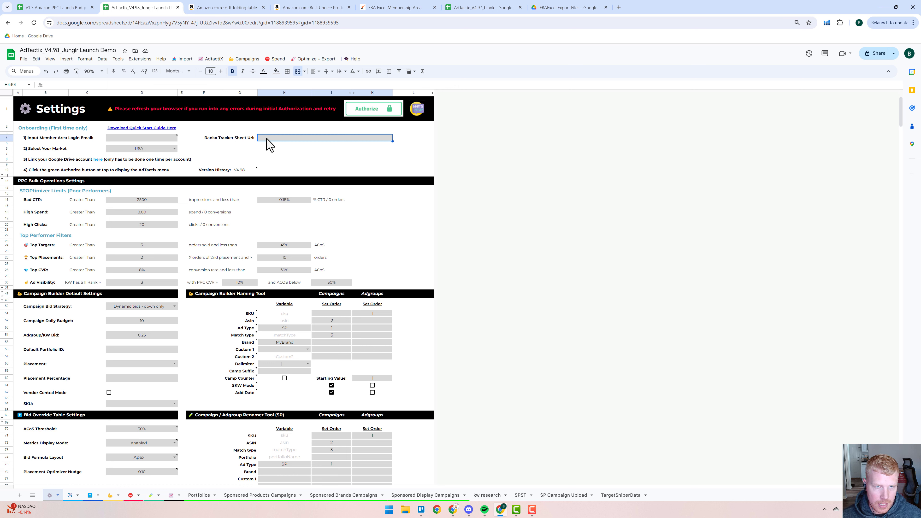
{"action": "left_click", "coordinate": [90, 496]}
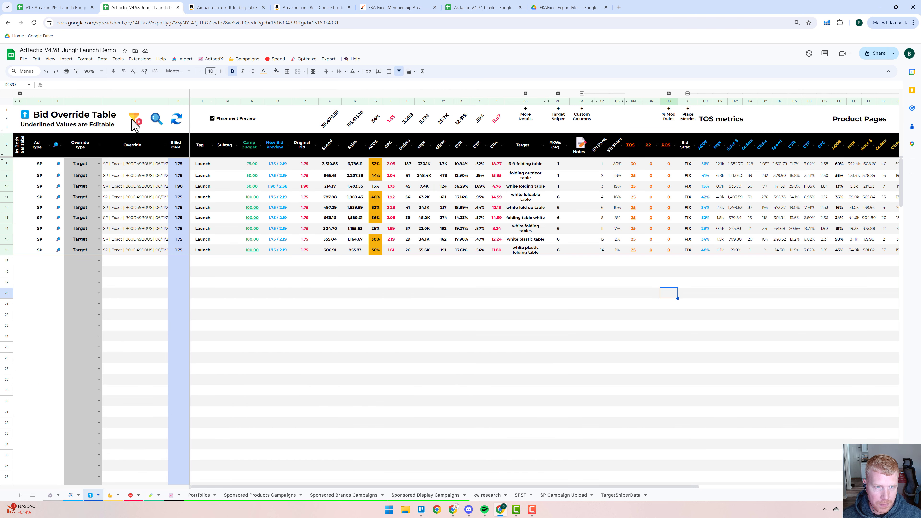
{"action": "left_click_drag", "start_coordinate": [522, 168], "coordinate": [541, 253]}
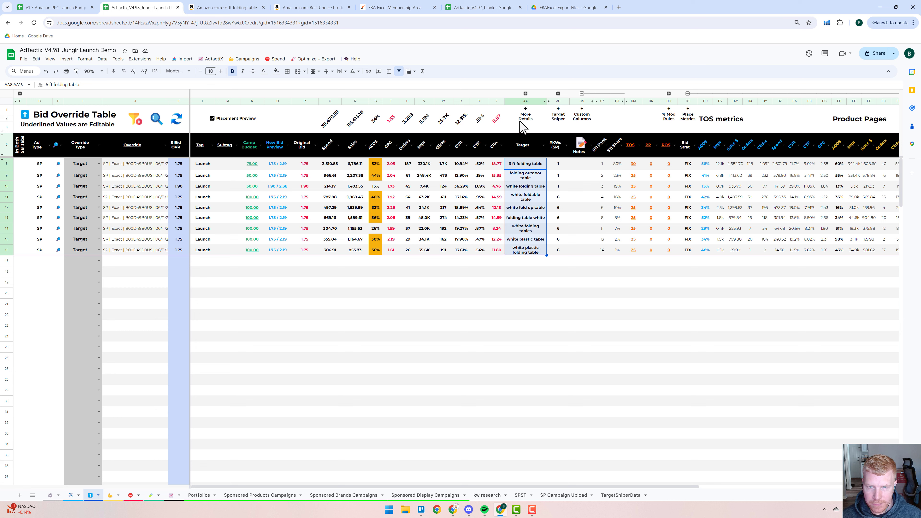
{"action": "left_click", "coordinate": [525, 93]}
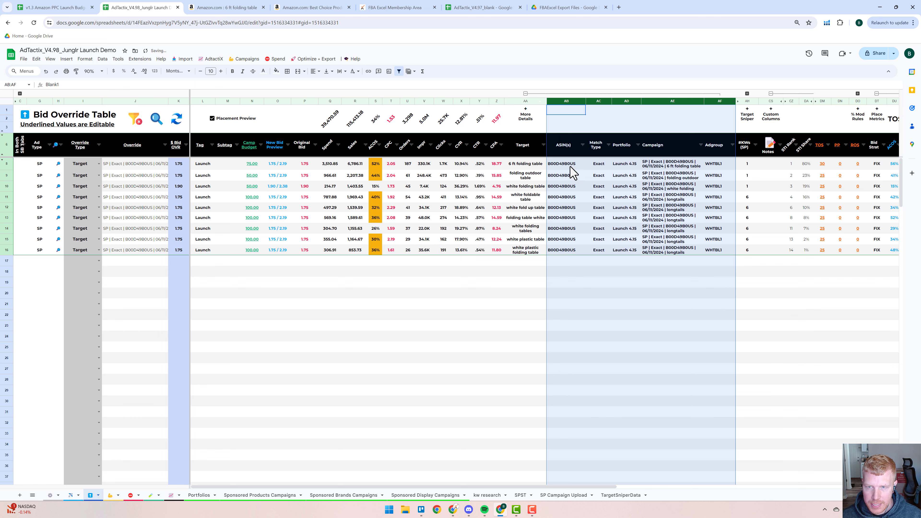
{"action": "left_click_drag", "start_coordinate": [570, 166], "coordinate": [572, 255]}
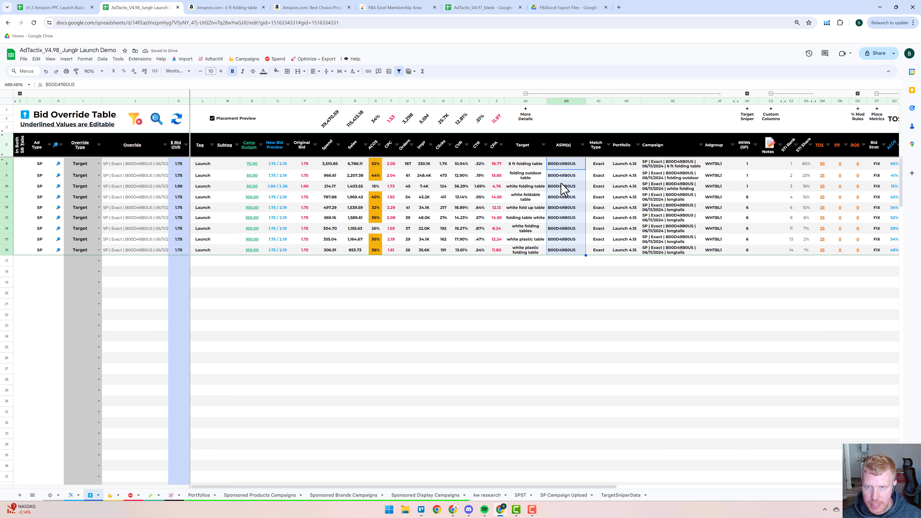
Step: Collapse the More Details and placement metrics columns and expand Ranks Tracker to review the launch keywords' daily ranks
{"action": "left_click", "coordinate": [579, 94]}
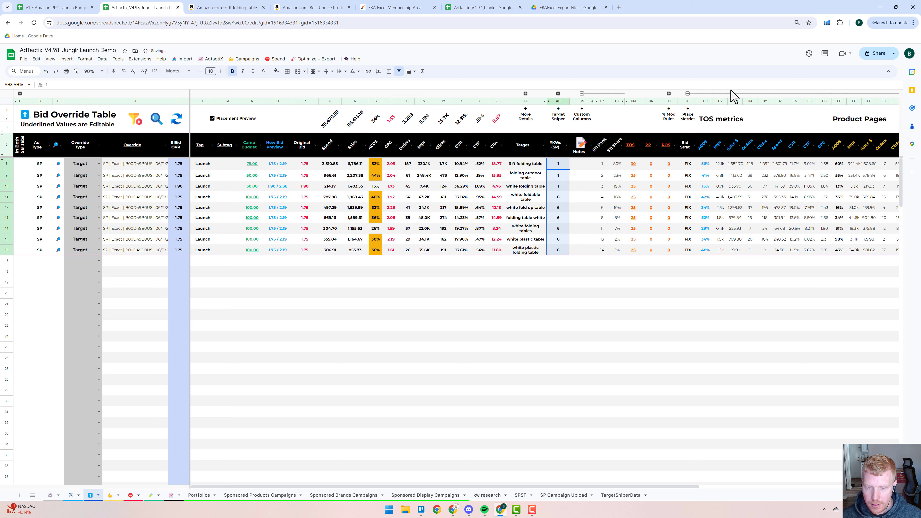
{"action": "left_click", "coordinate": [721, 94]}
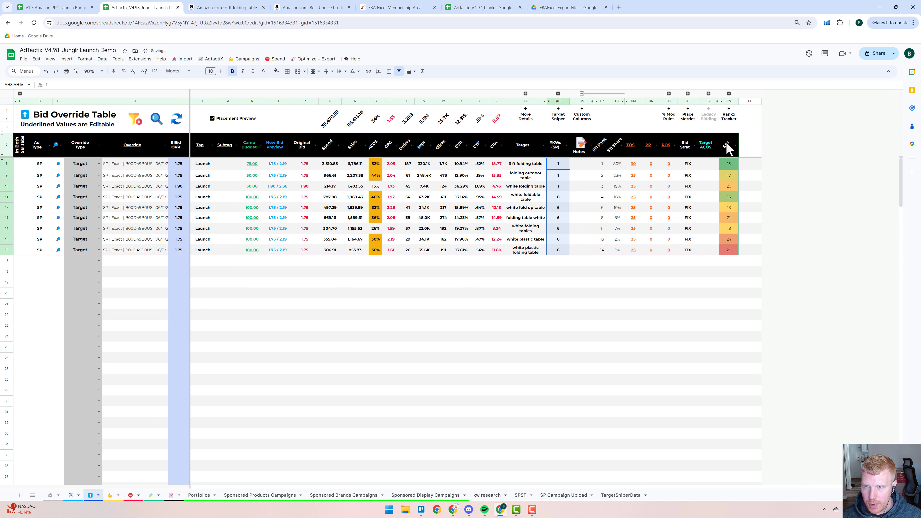
{"action": "left_click", "coordinate": [728, 94]}
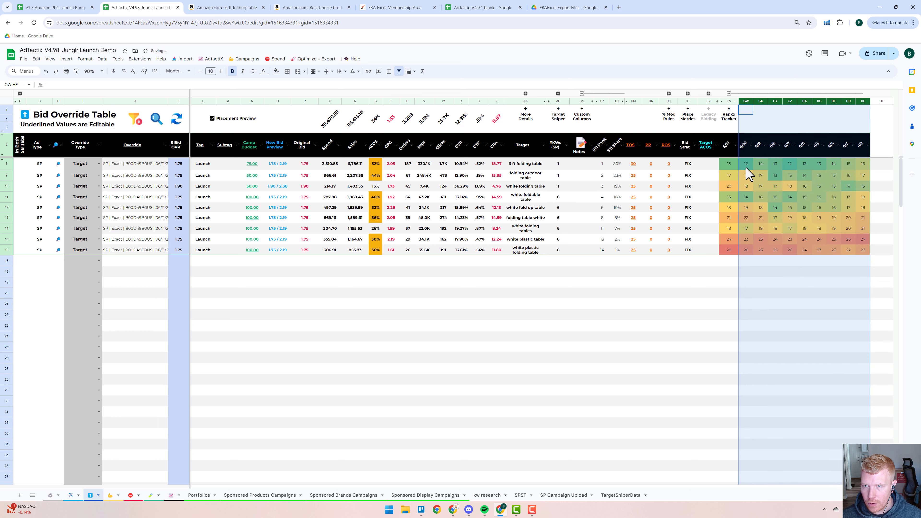
{"action": "left_click", "coordinate": [734, 163]}
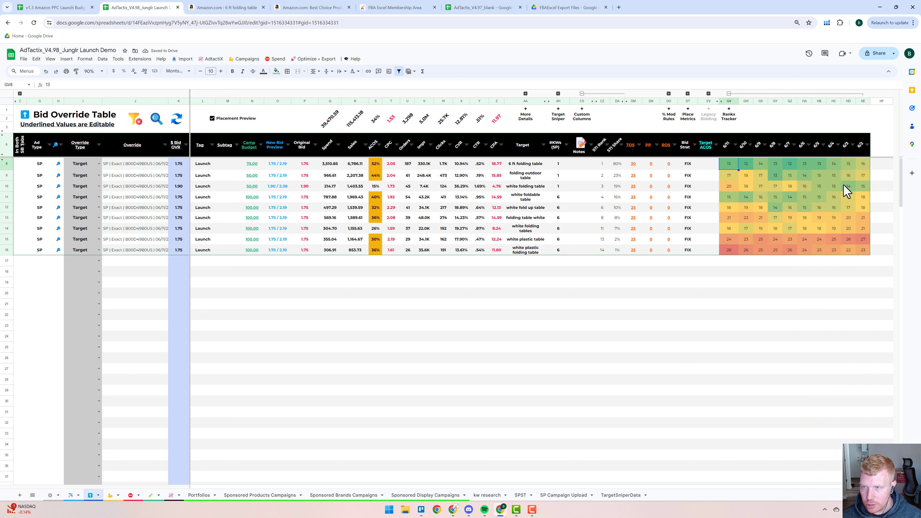
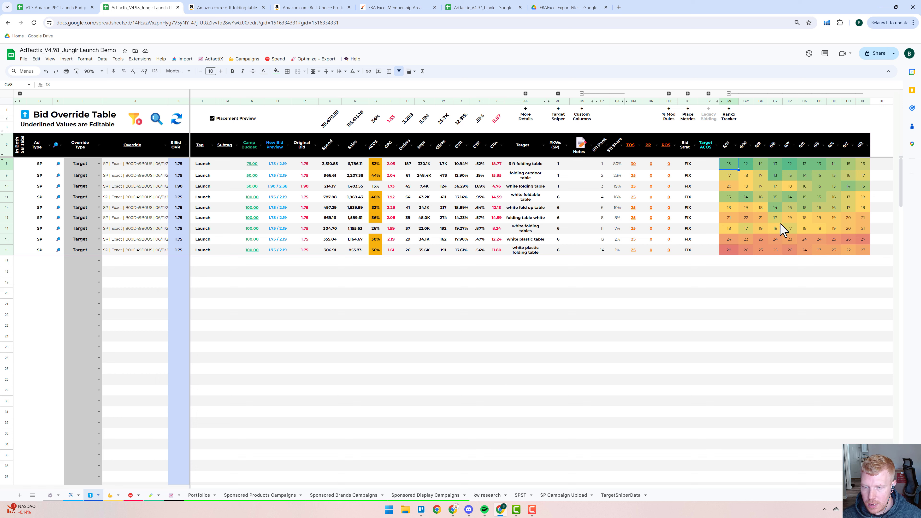
Step: Open the Junglr Launch Notes beside the sheet and review the "After 2 Weeks" launch steps
{"action": "left_click", "coordinate": [911, 90]}
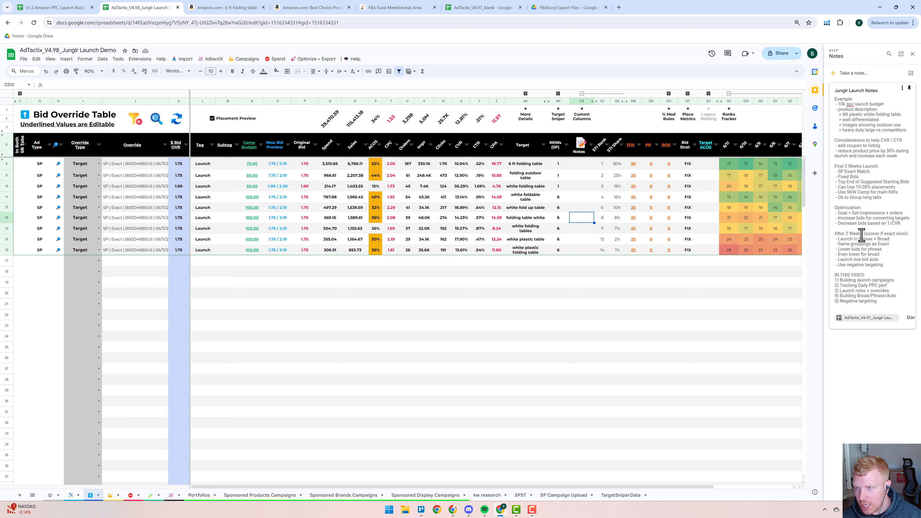
{"action": "left_click_drag", "start_coordinate": [846, 234], "coordinate": [866, 233]}
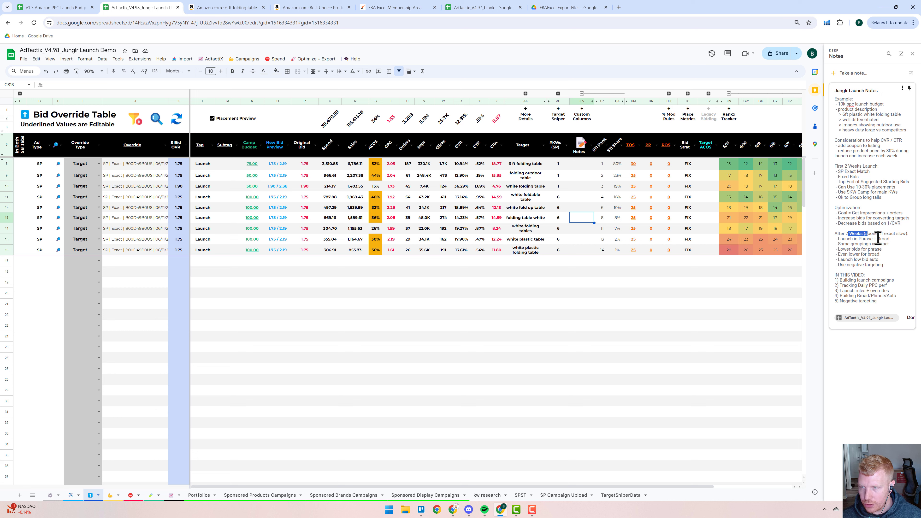
{"action": "left_click_drag", "start_coordinate": [870, 234], "coordinate": [901, 234]}
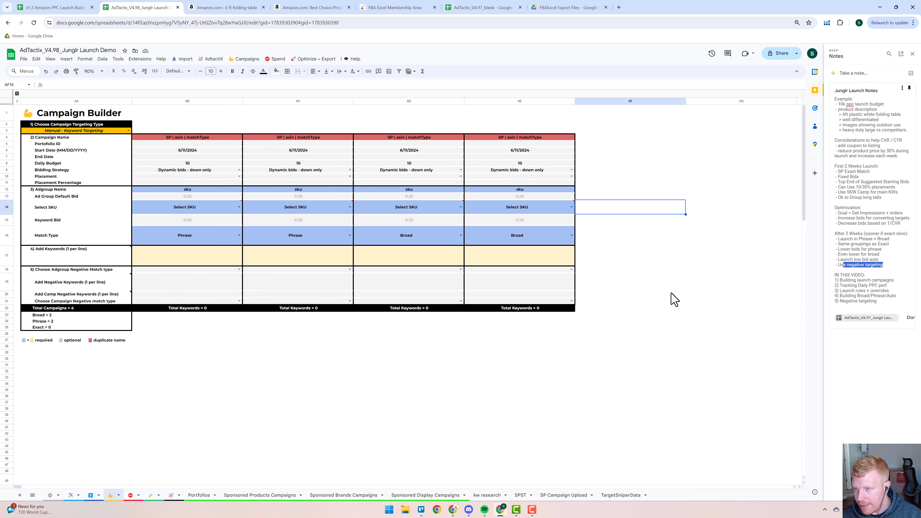
Step: Check the Import options for downloading bulk ads files and syncing data, decline the bulk file download, and view the SPST sheet
{"action": "left_click", "coordinate": [671, 293]}
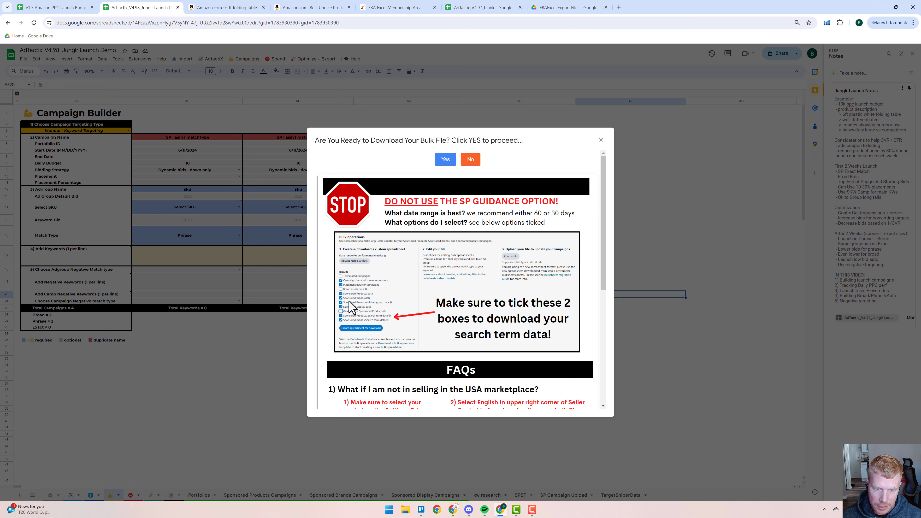
{"action": "left_click", "coordinate": [470, 160]}
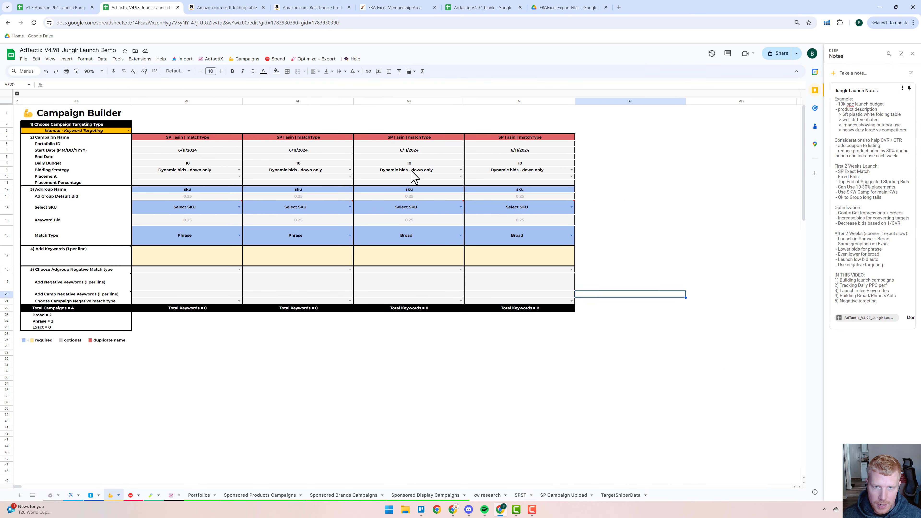
{"action": "left_click", "coordinate": [183, 58]}
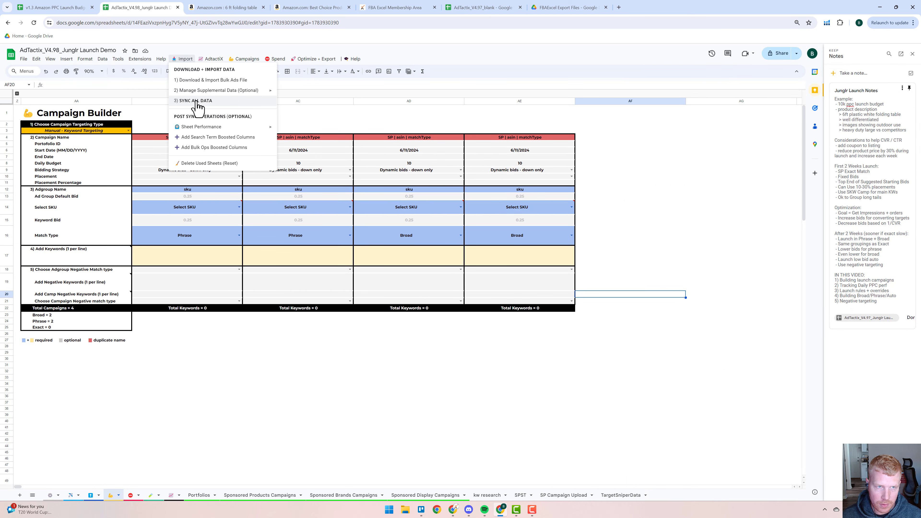
{"action": "left_click", "coordinate": [399, 383]}
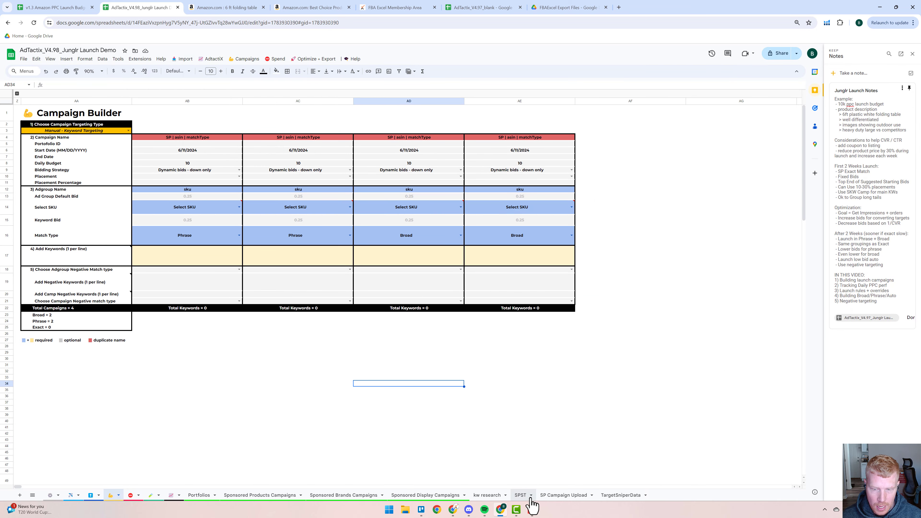
{"action": "left_click", "coordinate": [521, 494]}
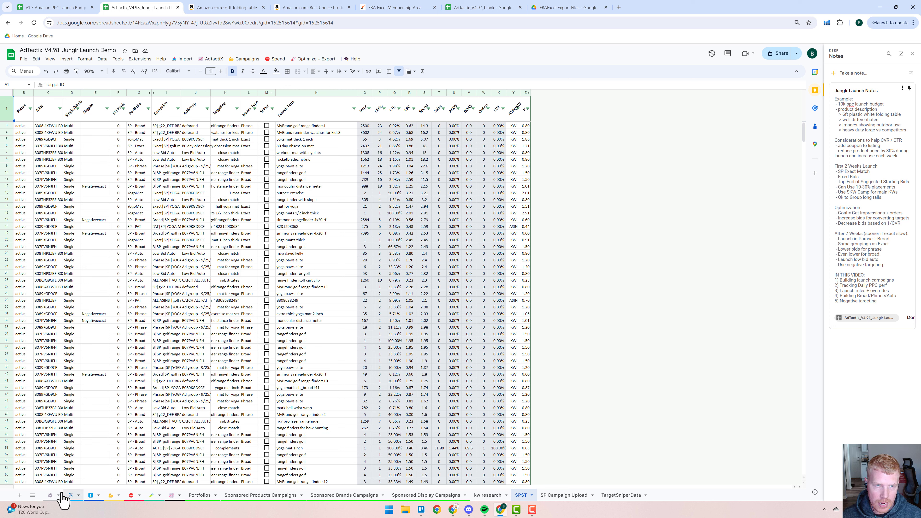
Step: Review the STOPtimizer Limits for poor performers in Settings, including the Bad CTR impression and CTR thresholds
{"action": "left_click", "coordinate": [50, 494]}
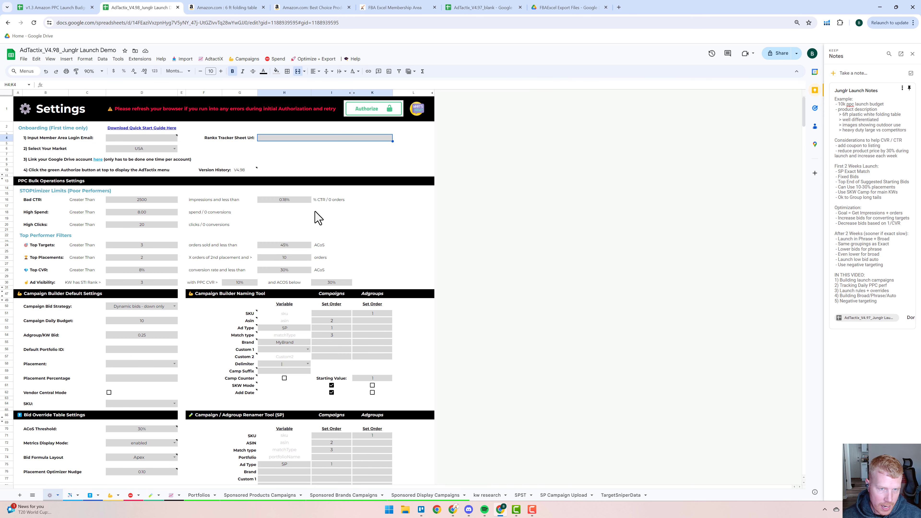
{"action": "left_click_drag", "start_coordinate": [88, 202], "coordinate": [335, 231]}
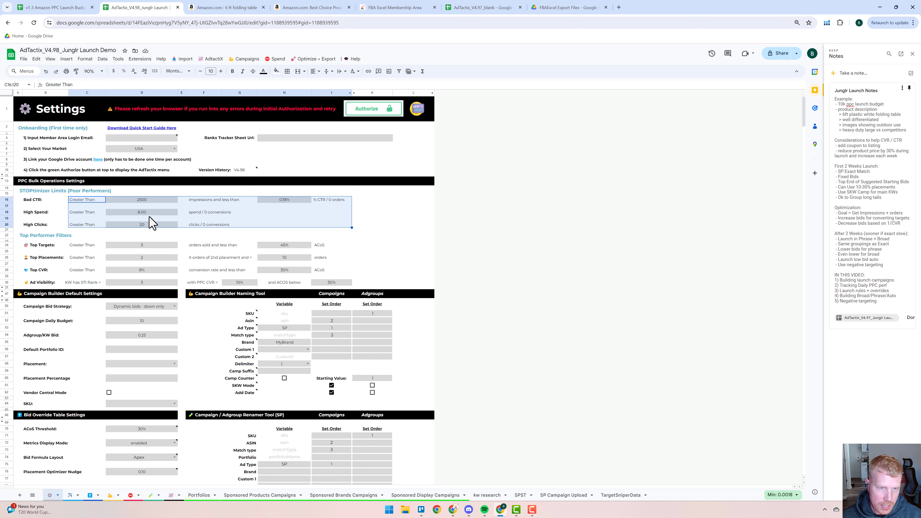
{"action": "left_click", "coordinate": [142, 202]}
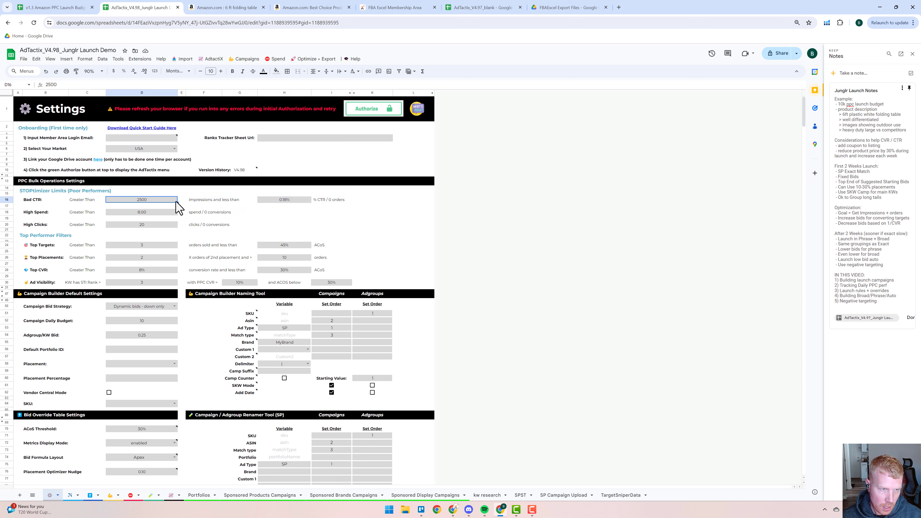
{"action": "left_click", "coordinate": [288, 200]}
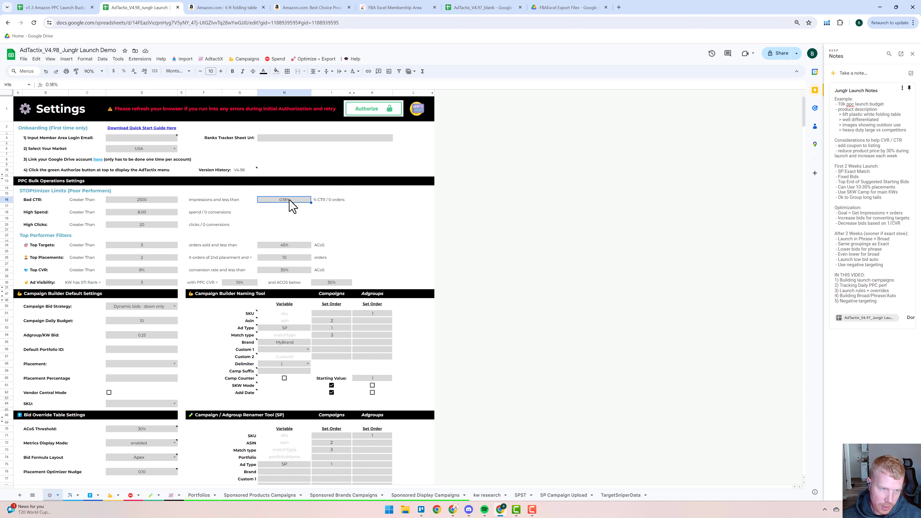
{"action": "left_click", "coordinate": [278, 205]}
Step: Set the STOPtimizer High Spend limit to 12 and the High Clicks limit to 15, and return to the SPST sheet
{"action": "left_click", "coordinate": [149, 214]}
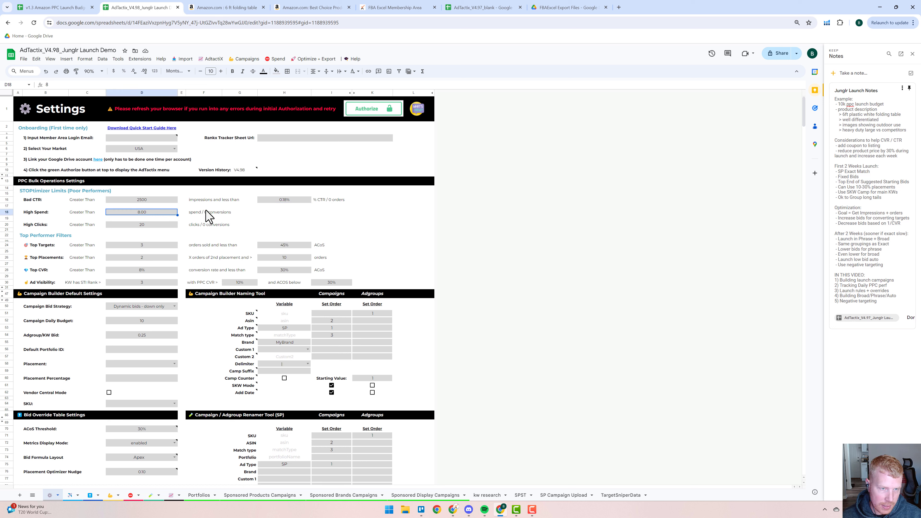
{"action": "type", "text": "12"}
{"action": "key", "text": "Return"}
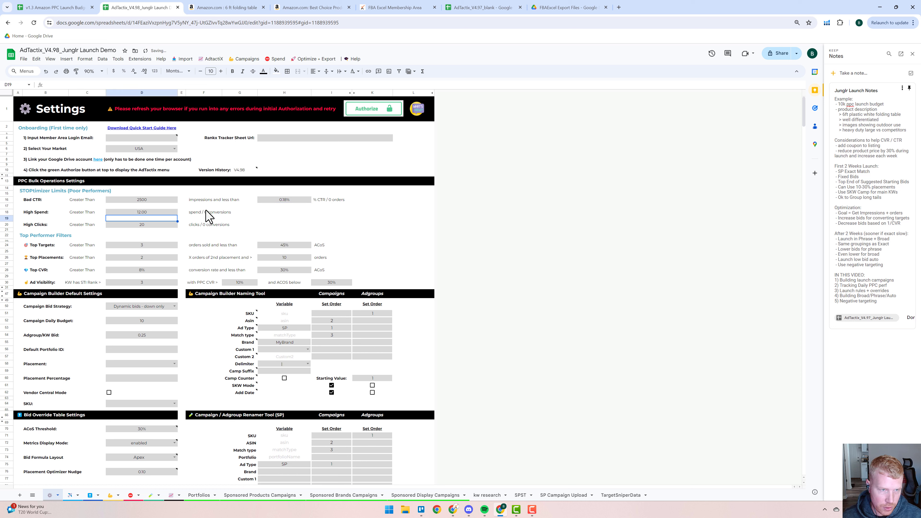
{"action": "left_click", "coordinate": [141, 226]}
{"action": "type", "text": "15"}
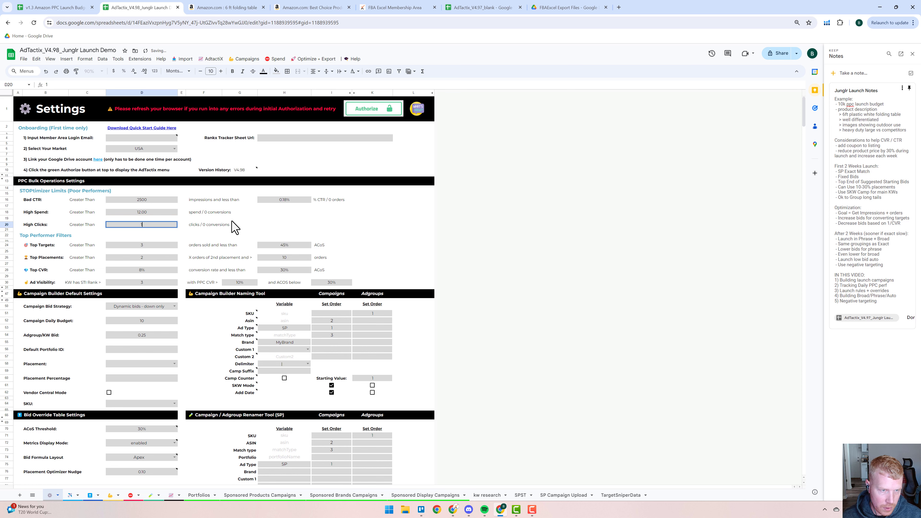
{"action": "key", "text": "Return"}
{"action": "left_click", "coordinate": [520, 494]}
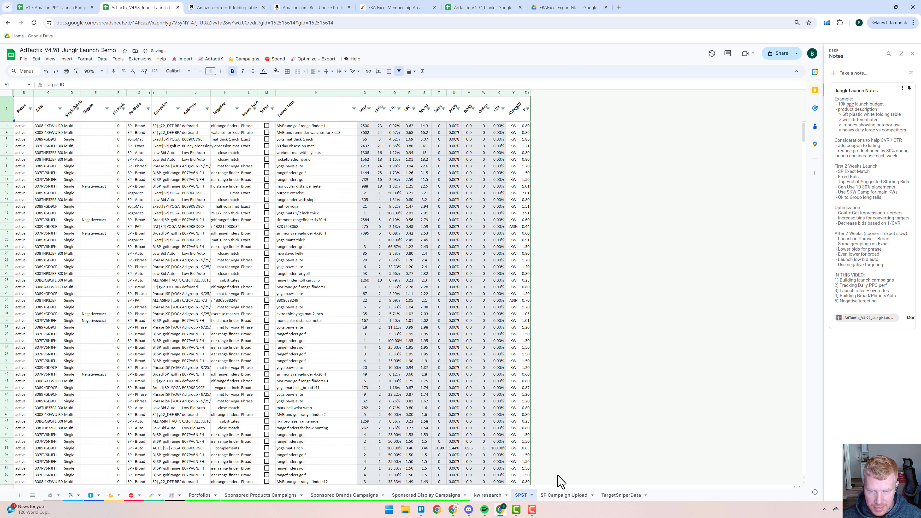
Step: Run the Stoptimizer on the SPST sheet and filter out the already negated terms and the Exact match type
{"action": "left_click", "coordinate": [275, 58]}
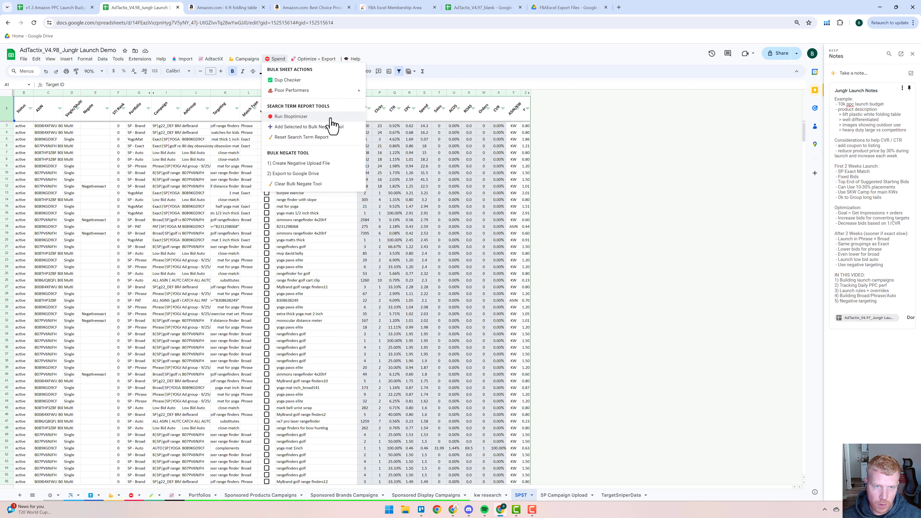
{"action": "left_click", "coordinate": [290, 117]}
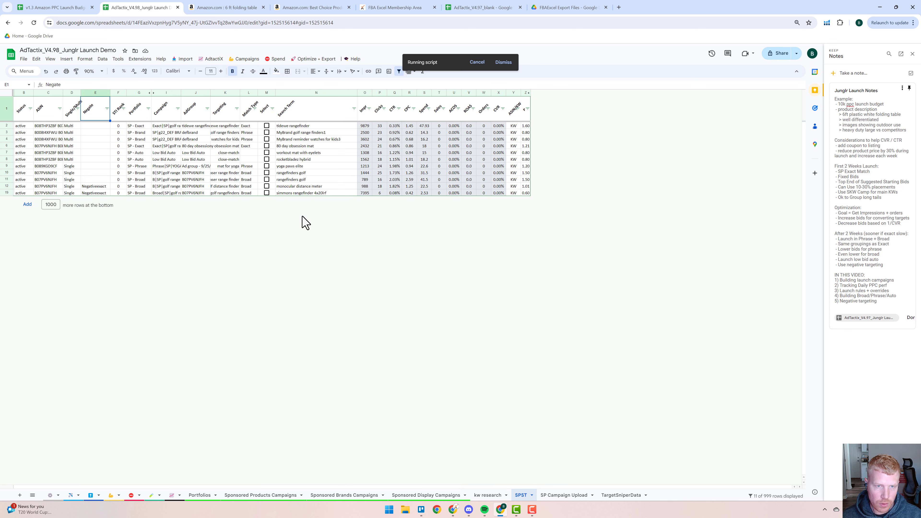
{"action": "left_click", "coordinate": [255, 109]}
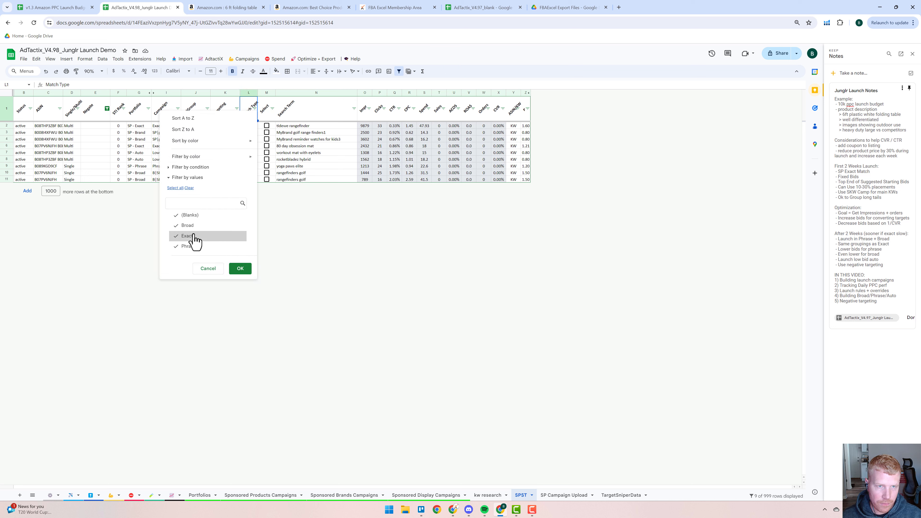
{"action": "left_click", "coordinate": [186, 236]}
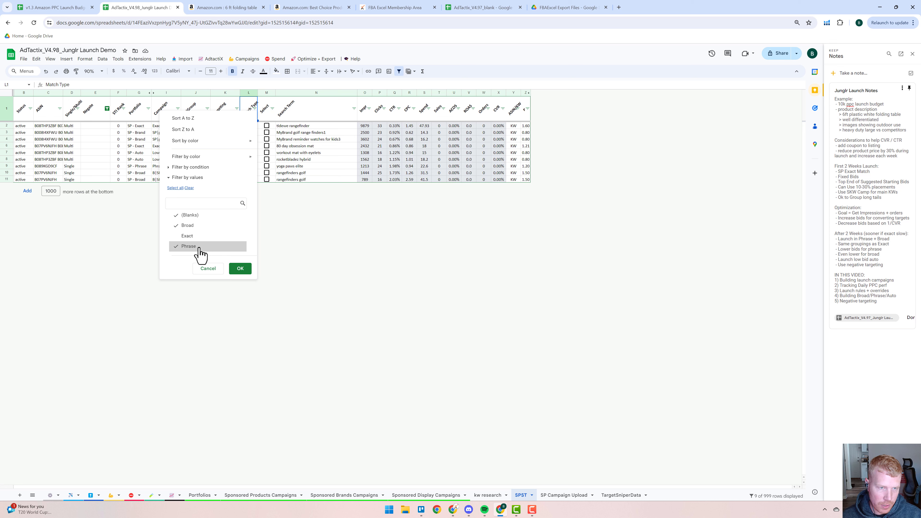
{"action": "left_click", "coordinate": [252, 265]}
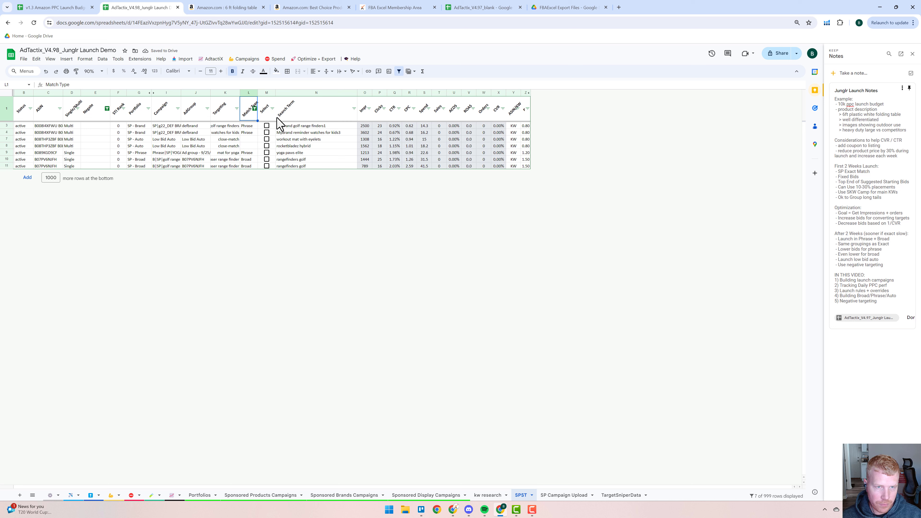
Step: Add all the filtered search terms to the Bulk Negate Tool and set their Negate Type to negativeExact
{"action": "left_click", "coordinate": [266, 125]}
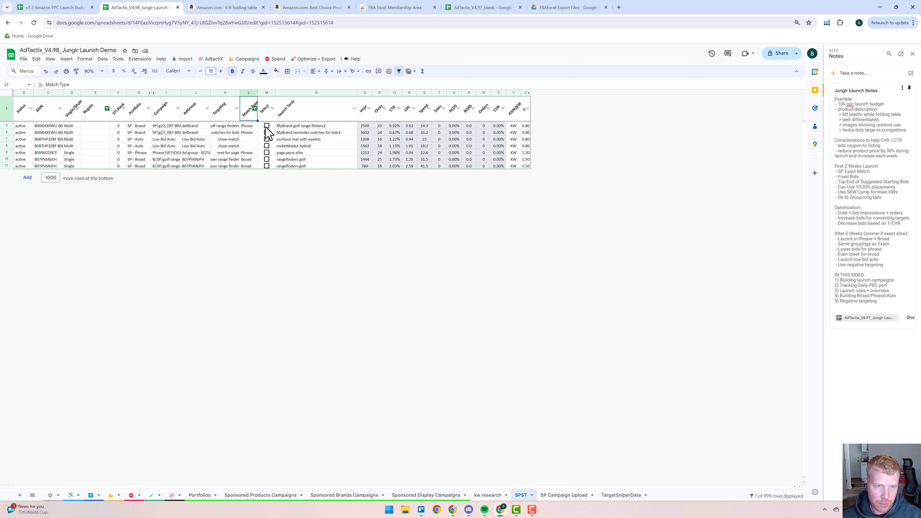
{"action": "left_click", "coordinate": [272, 166], "text": "shift"}
{"action": "key", "text": "space"}
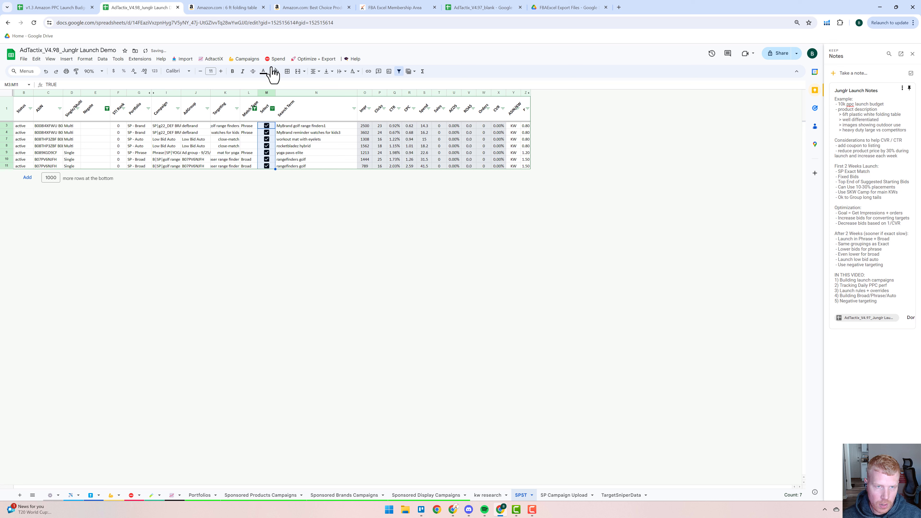
{"action": "left_click", "coordinate": [276, 59]}
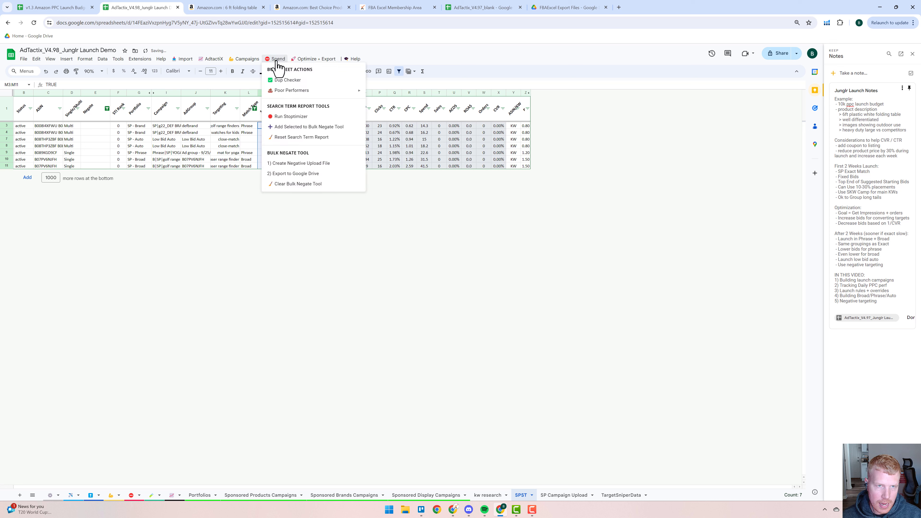
{"action": "left_click", "coordinate": [292, 127]}
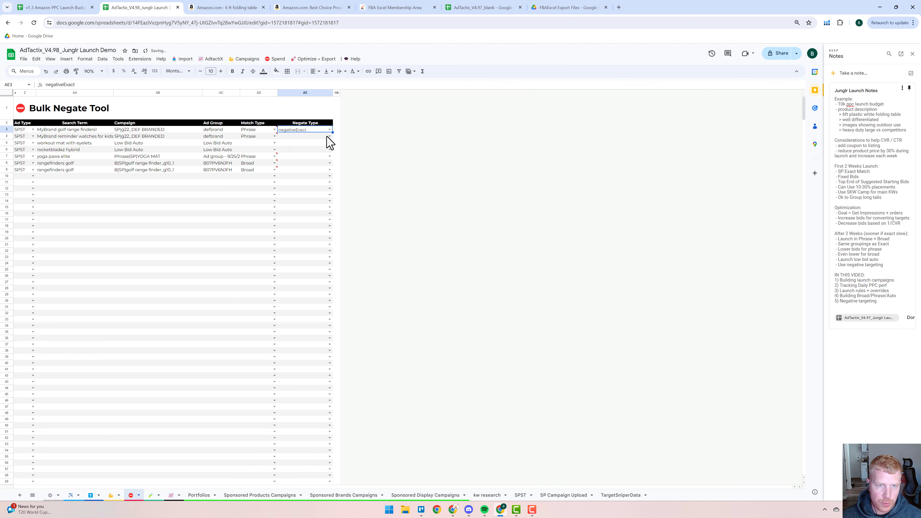
{"action": "left_click_drag", "start_coordinate": [330, 139], "coordinate": [329, 170]}
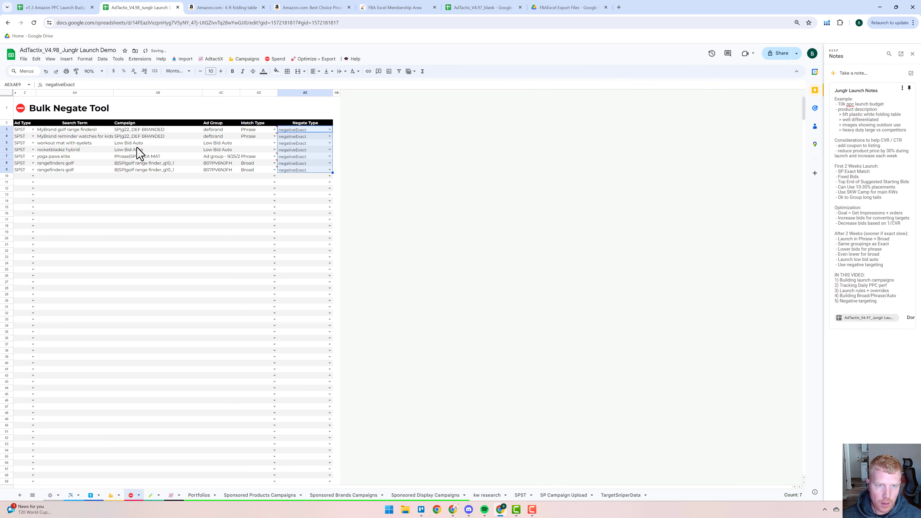
Step: Review the search terms in the Bulk Negate Tool and check the Negate Type options for "workout mat with eyelets"
{"action": "left_click_drag", "start_coordinate": [76, 129], "coordinate": [83, 170]}
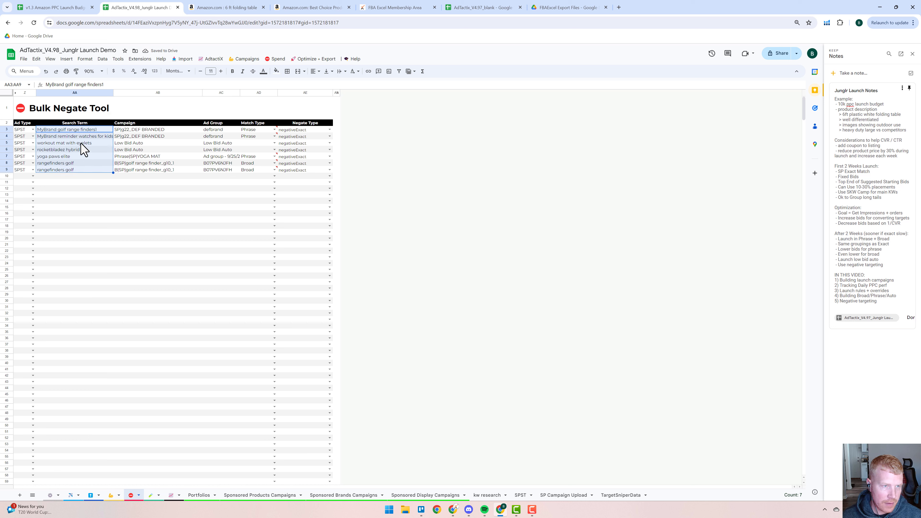
{"action": "left_click", "coordinate": [328, 143]}
{"action": "left_click", "coordinate": [328, 143]}
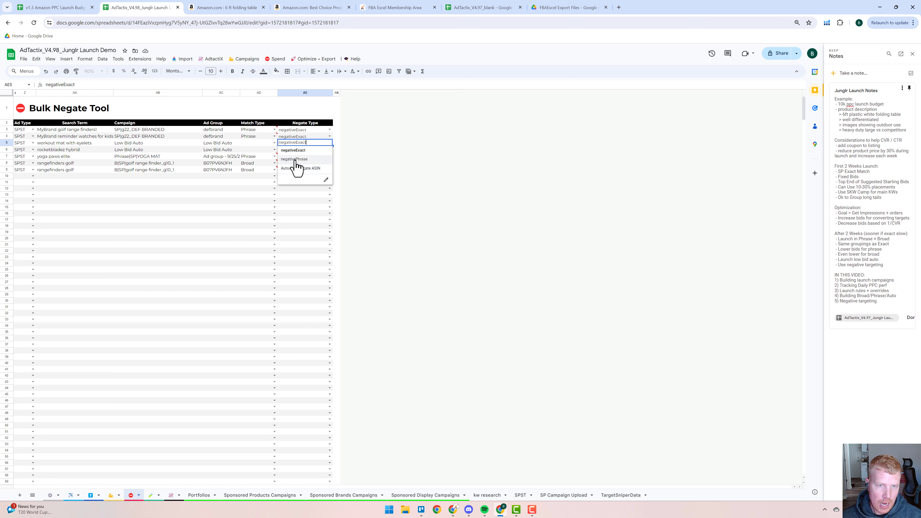
{"action": "left_click", "coordinate": [196, 263]}
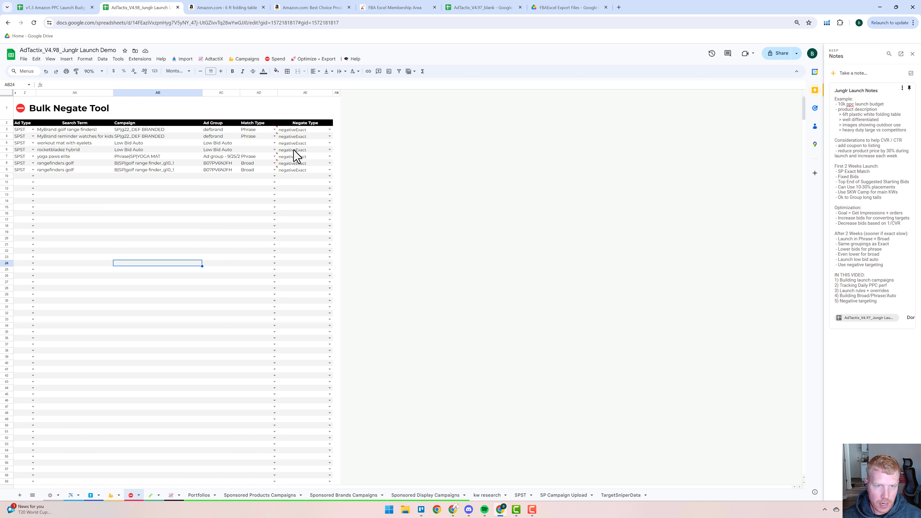
Step: Create the negative upload file from the Bulk Negate Tool and check its Campaign Id and Ad Group Id columns
{"action": "left_click", "coordinate": [275, 58]}
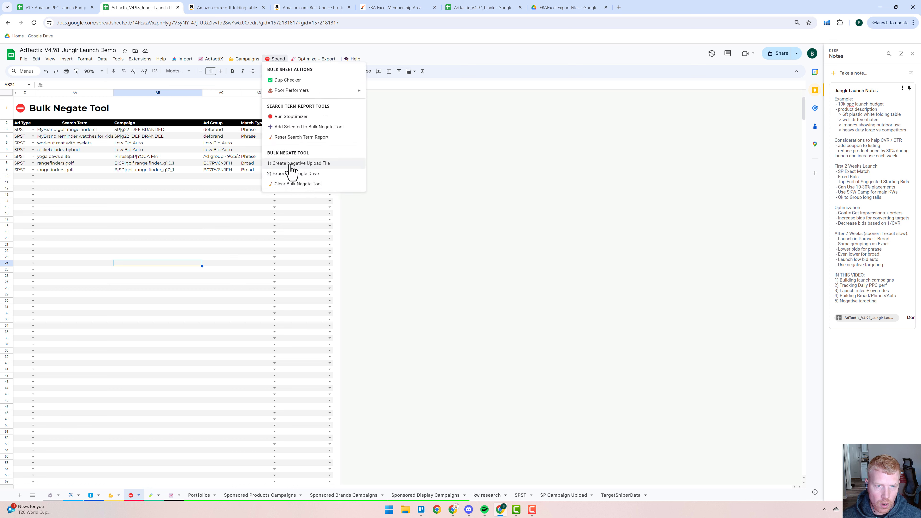
{"action": "left_click", "coordinate": [290, 164]}
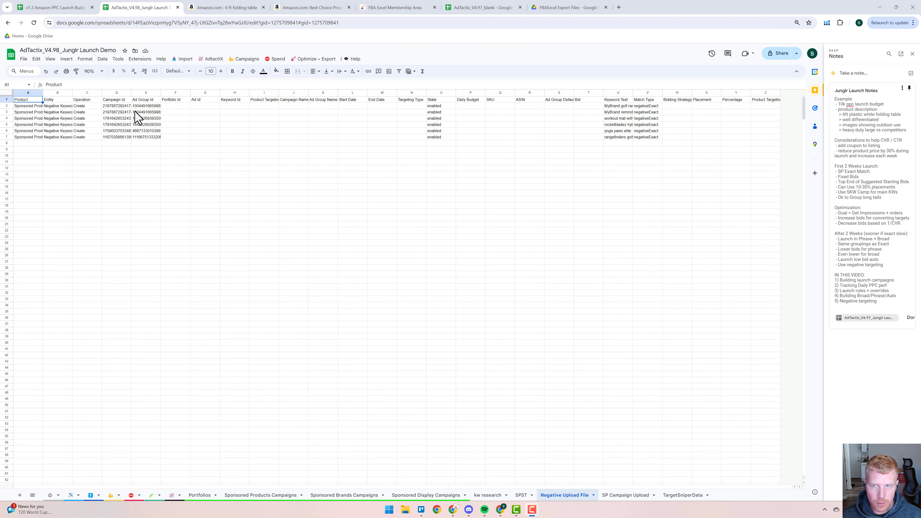
{"action": "left_click_drag", "start_coordinate": [142, 107], "coordinate": [127, 140]}
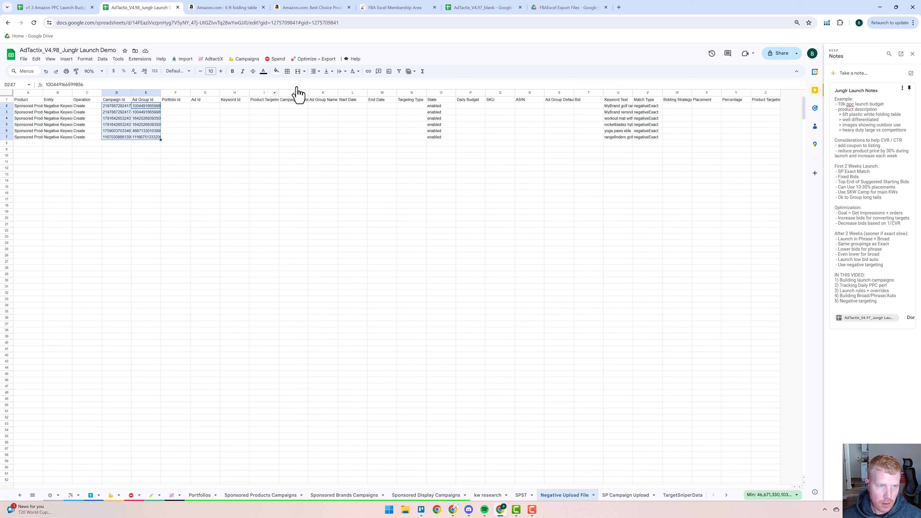
Step: Export the negative upload file to Google Drive and locate it in the FBAExcel Export Files folder
{"action": "left_click", "coordinate": [275, 60]}
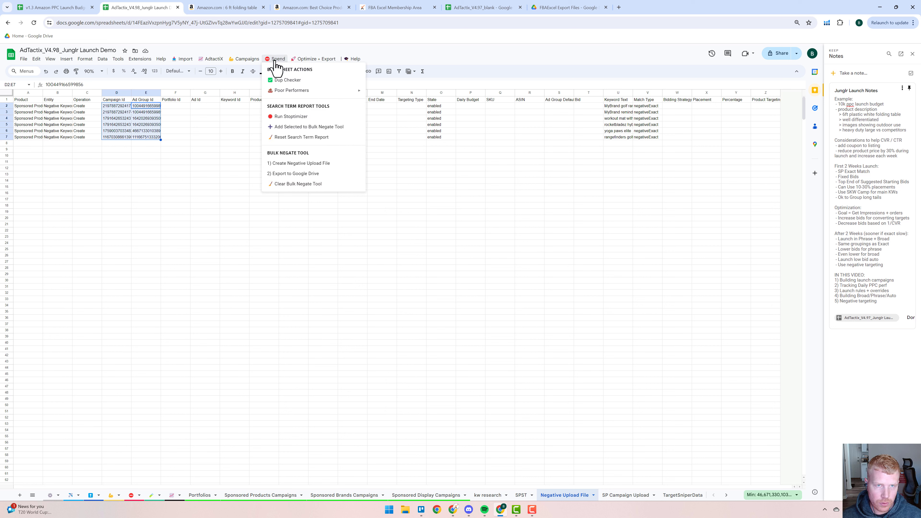
{"action": "left_click", "coordinate": [285, 174]}
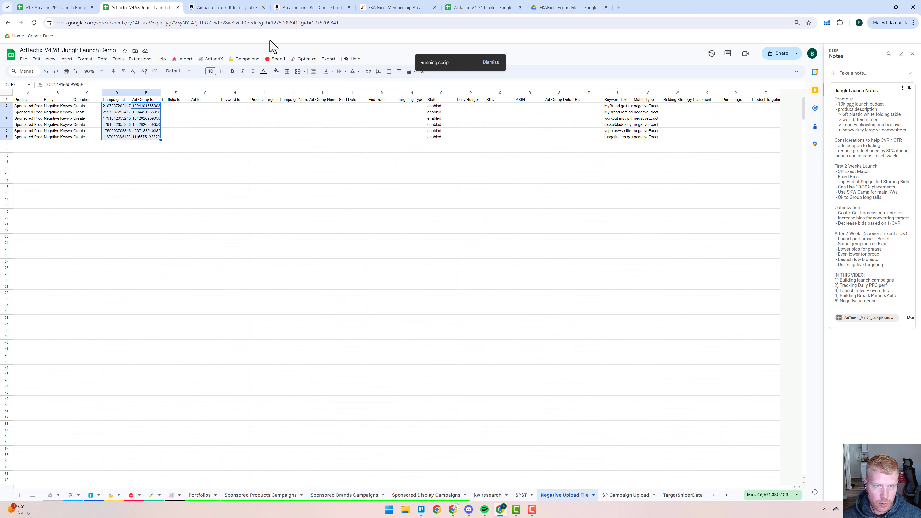
{"action": "left_click", "coordinate": [554, 9]}
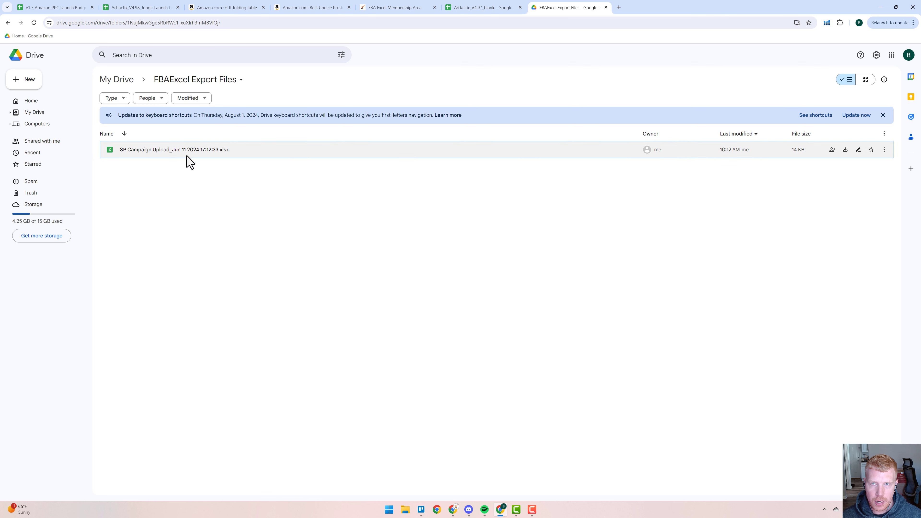
{"action": "left_click", "coordinate": [230, 167]}
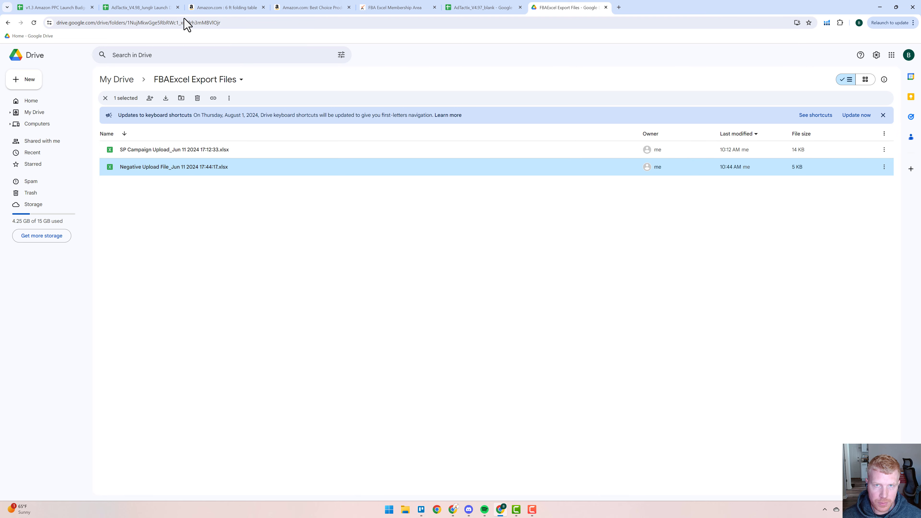
Step: Review the campaigns and ad groups on the SPST sheet and the New Bid values on the Sponsored Products Campaigns sheet
{"action": "left_click", "coordinate": [151, 10]}
{"action": "key", "text": "Return"}
{"action": "left_click_drag", "start_coordinate": [164, 126], "coordinate": [208, 170]}
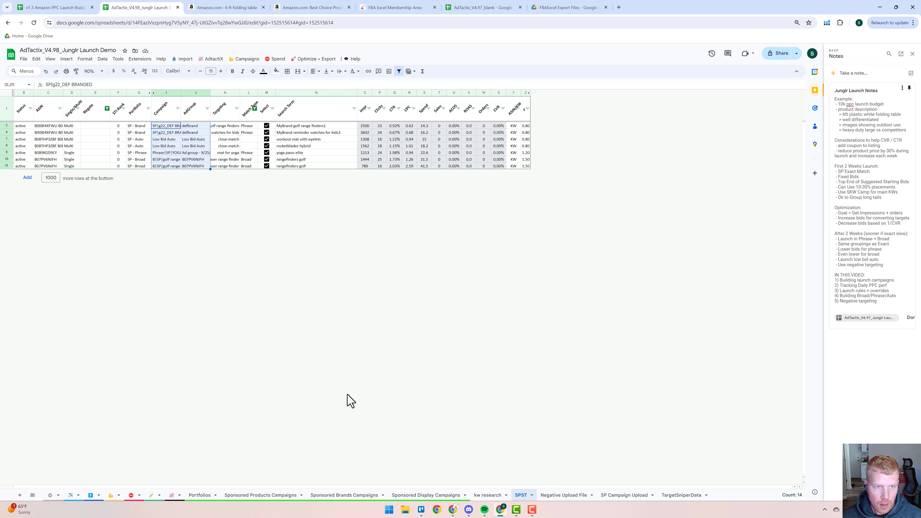
{"action": "left_click", "coordinate": [250, 495]}
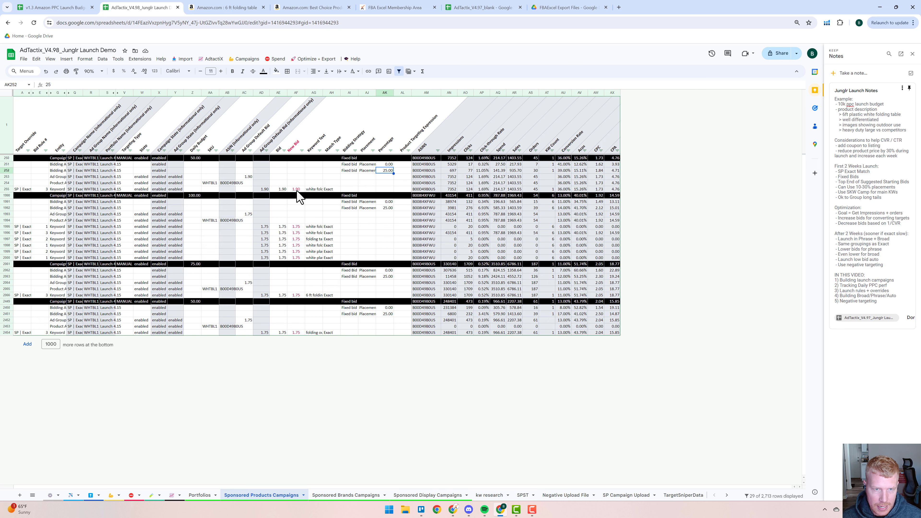
{"action": "left_click", "coordinate": [297, 190]}
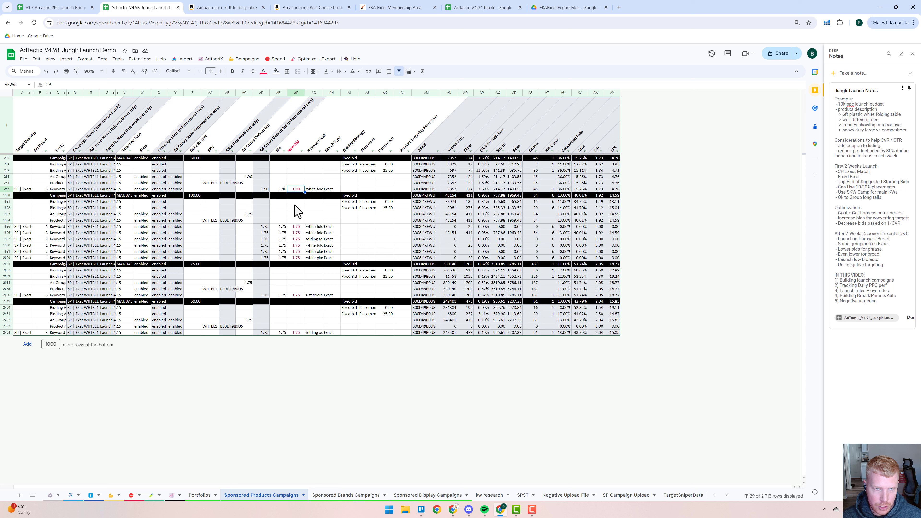
{"action": "left_click", "coordinate": [296, 227]}
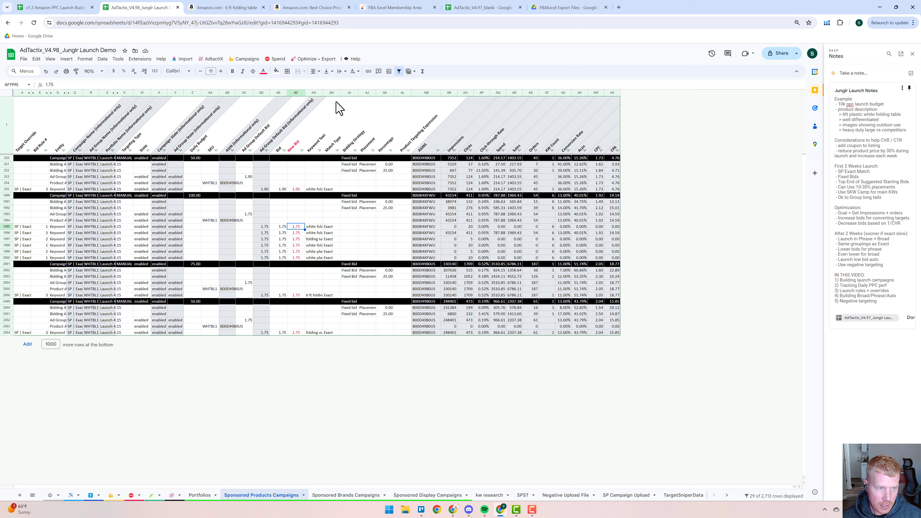
Step: Filter the Sponsored Products Campaigns sheet with Review Bid Changes and compare the Bid and New Bid values
{"action": "left_click", "coordinate": [315, 59]}
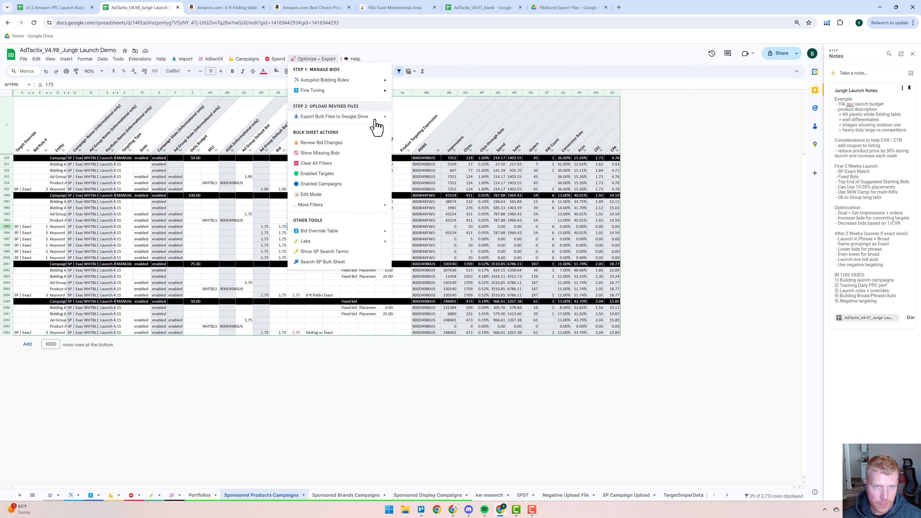
{"action": "left_click", "coordinate": [324, 145]}
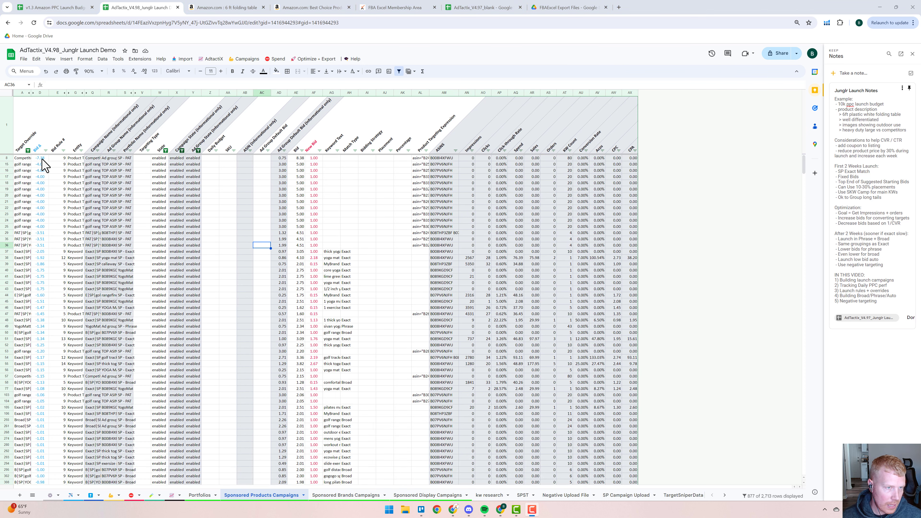
{"action": "left_click", "coordinate": [300, 177]}
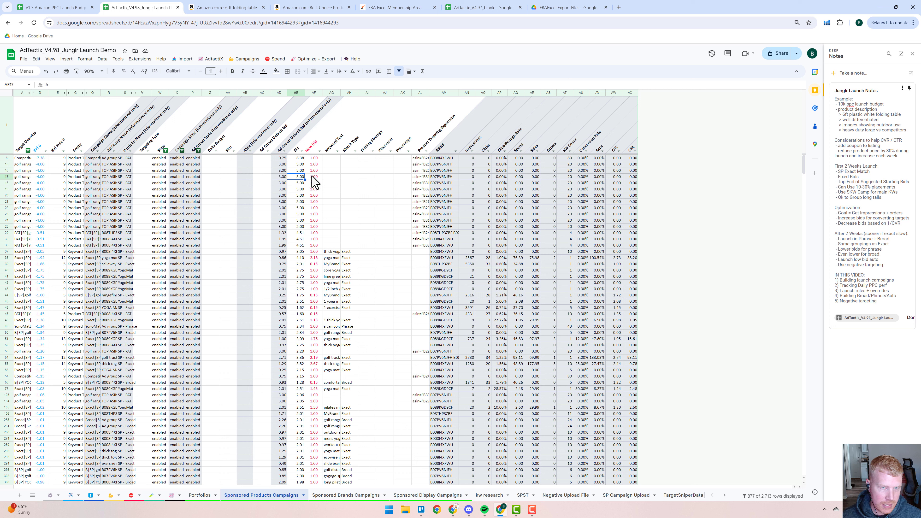
{"action": "left_click", "coordinate": [312, 177]}
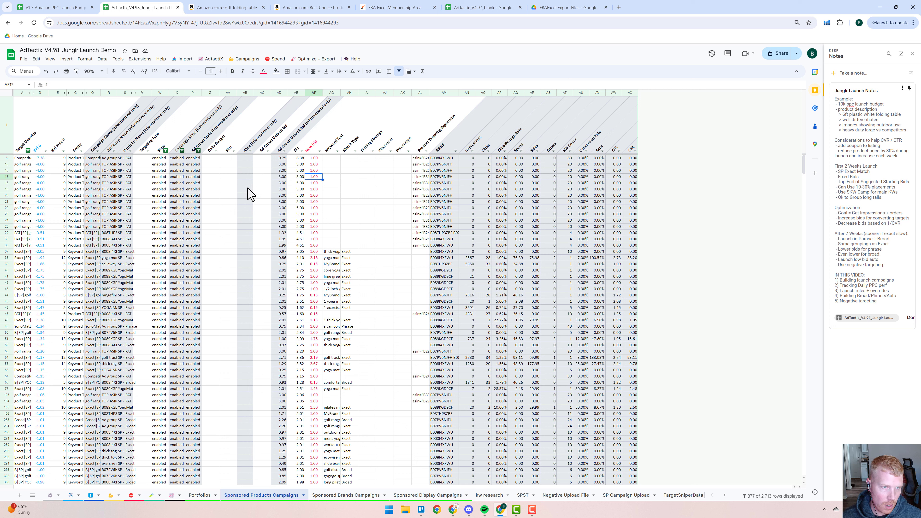
{"action": "left_click", "coordinate": [316, 189]}
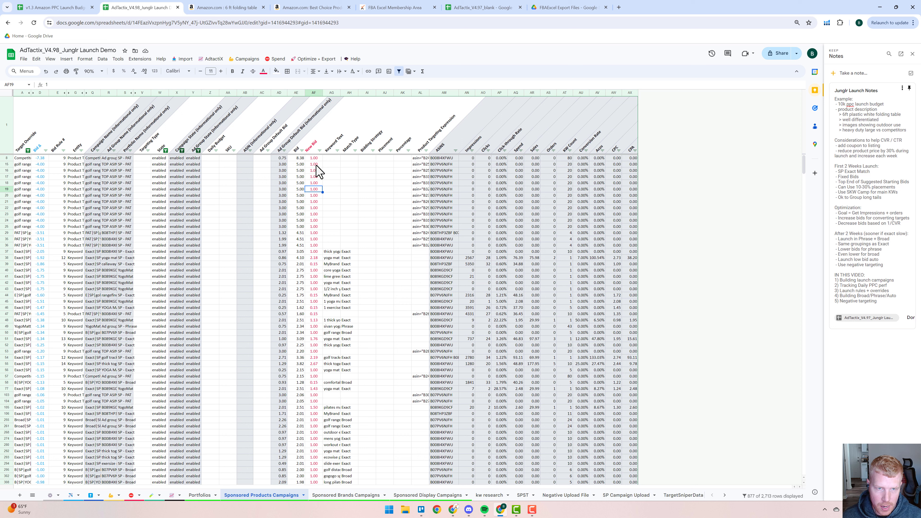
Step: Compare the bulk file export options and export the new bids to Google Drive as an All AdTypes Combo File
{"action": "left_click", "coordinate": [306, 60]}
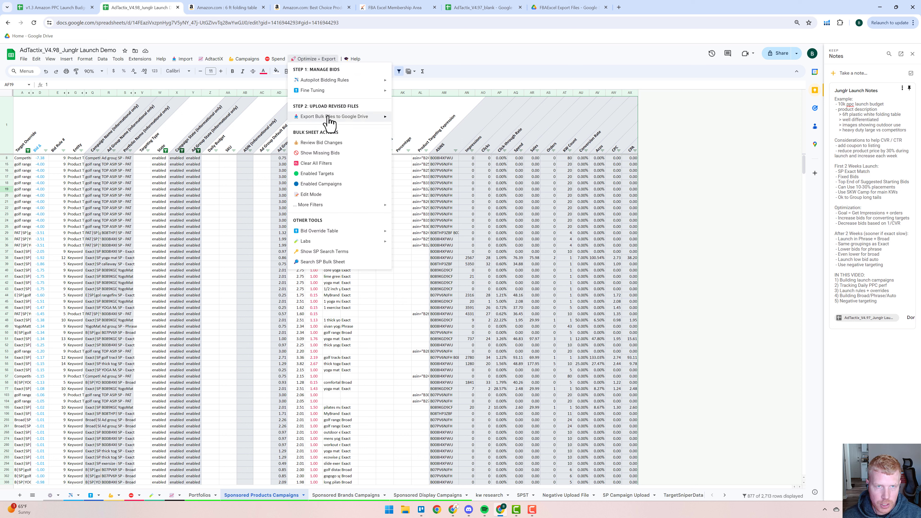
{"action": "mouse_move", "coordinate": [330, 121]}
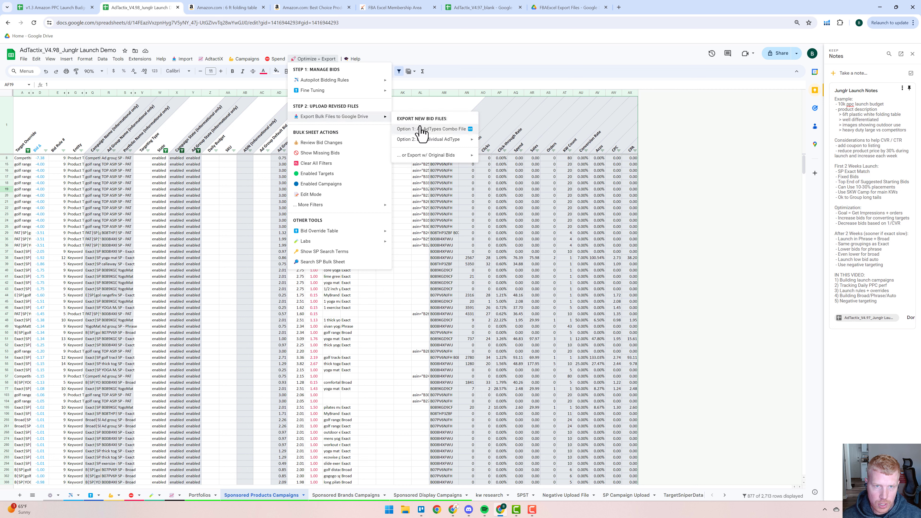
{"action": "mouse_move", "coordinate": [424, 156]}
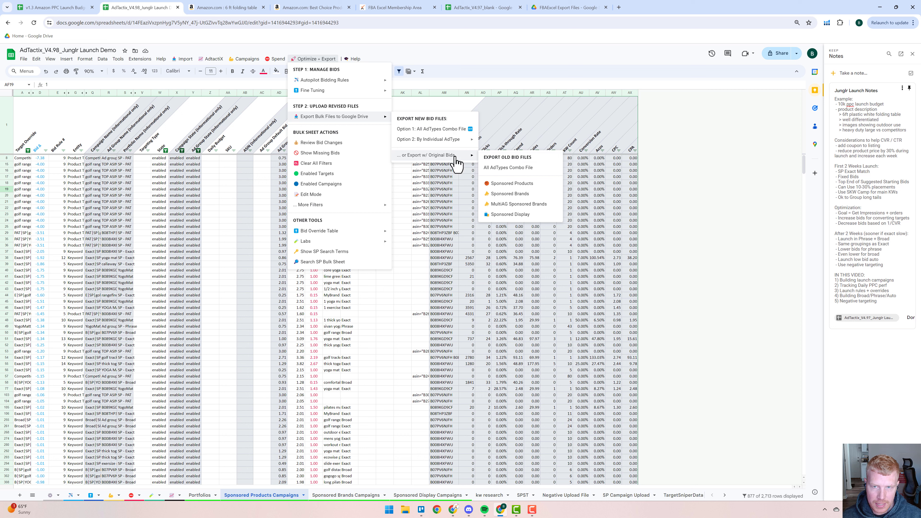
{"action": "mouse_move", "coordinate": [473, 145]}
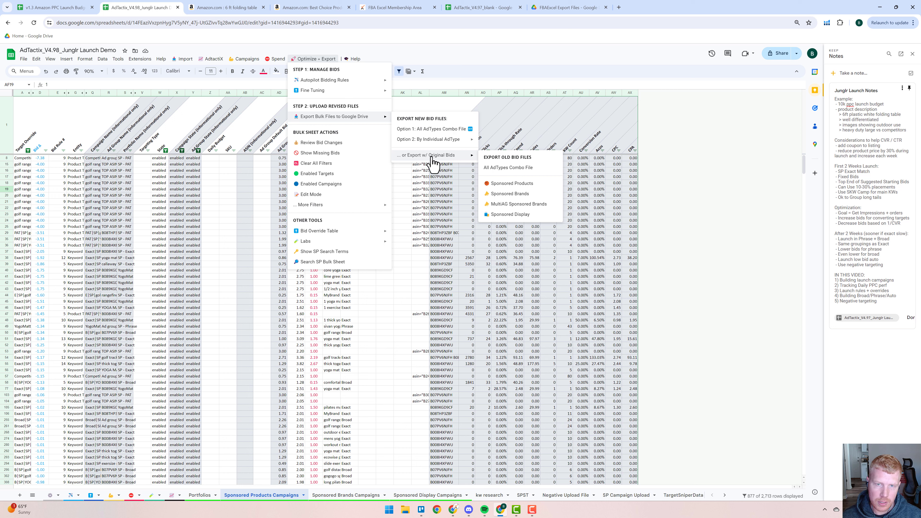
{"action": "mouse_move", "coordinate": [446, 141]}
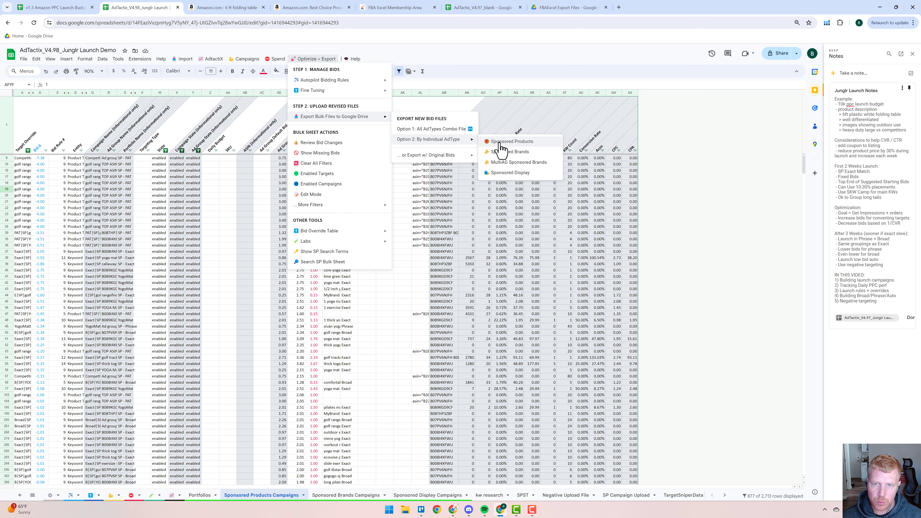
{"action": "left_click", "coordinate": [453, 135]}
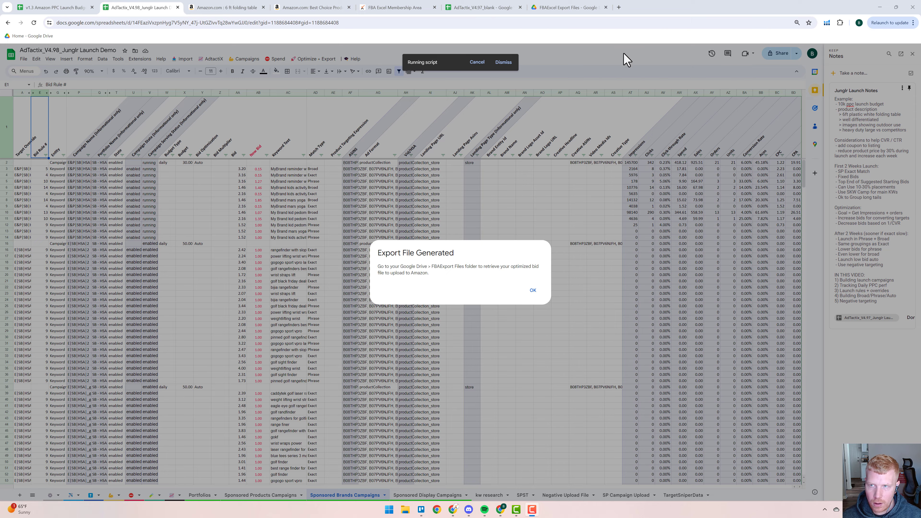
Step: Locate the ComboAdsExport_2024_06_11T14_46_40.xlsx file in the FBAExcel Export Files folder on Google Drive and select it
{"action": "left_click", "coordinate": [570, 8]}
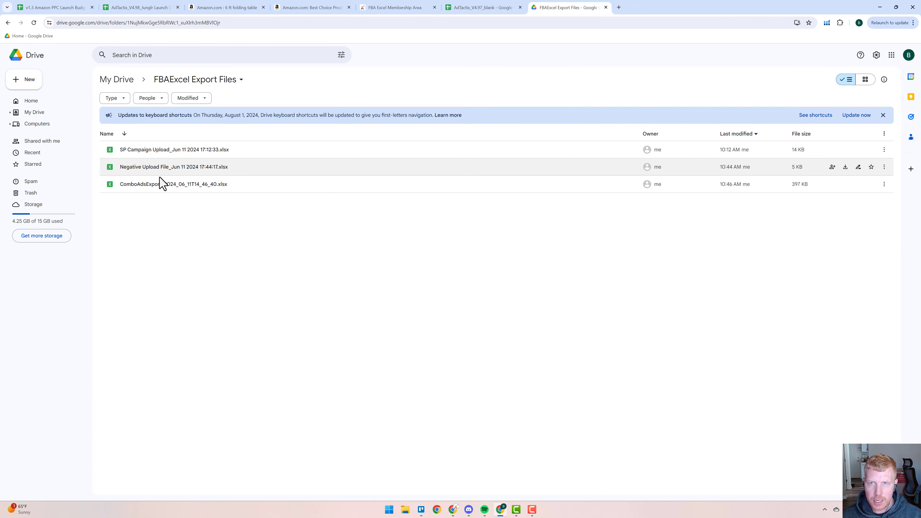
{"action": "left_click", "coordinate": [197, 185]}
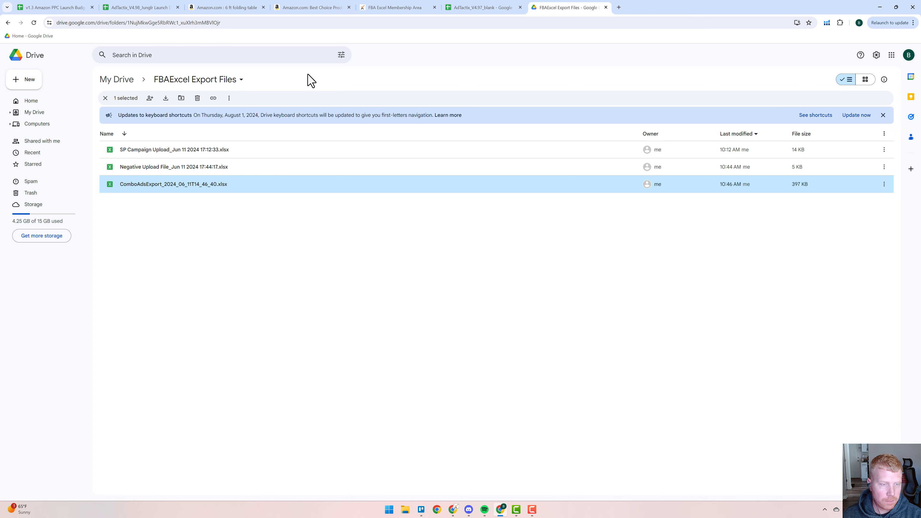
Step: Return to the Junglr Launch Demo spreadsheet and review the AdTactix Autopilot rule sequence and the Bid Override Table
{"action": "left_click", "coordinate": [157, 13]}
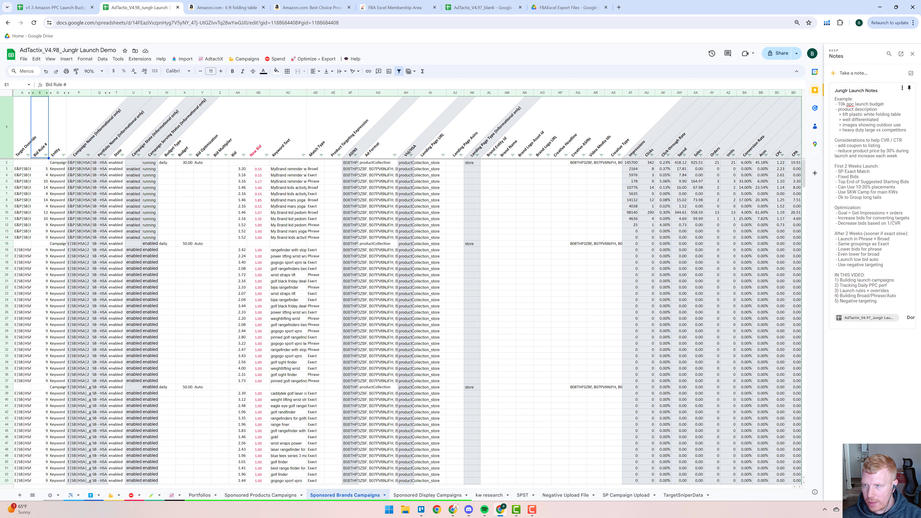
{"action": "left_click", "coordinate": [71, 495]}
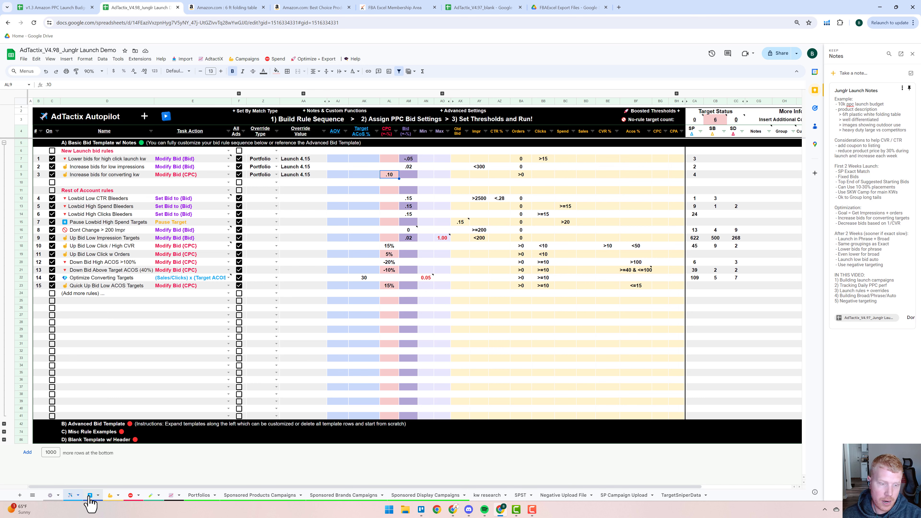
{"action": "left_click", "coordinate": [89, 495]}
{"action": "left_click", "coordinate": [338, 314]}
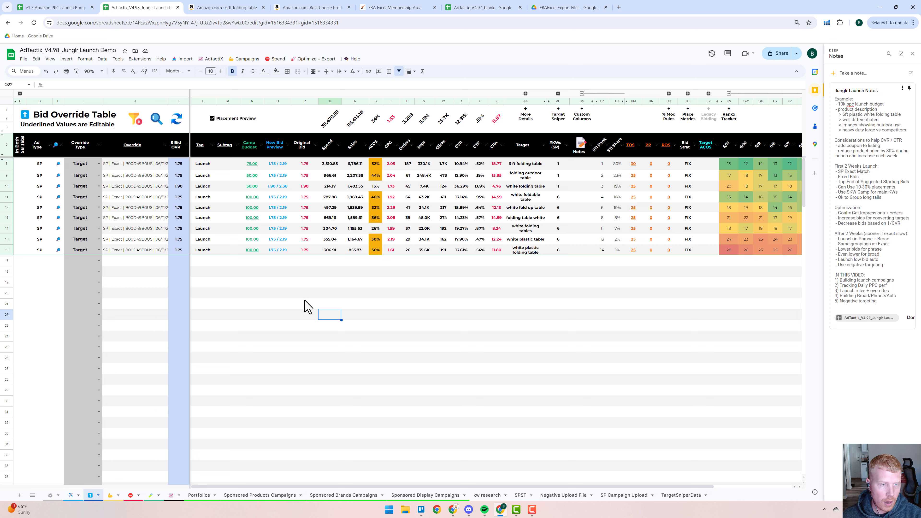
{"action": "left_click", "coordinate": [391, 293]}
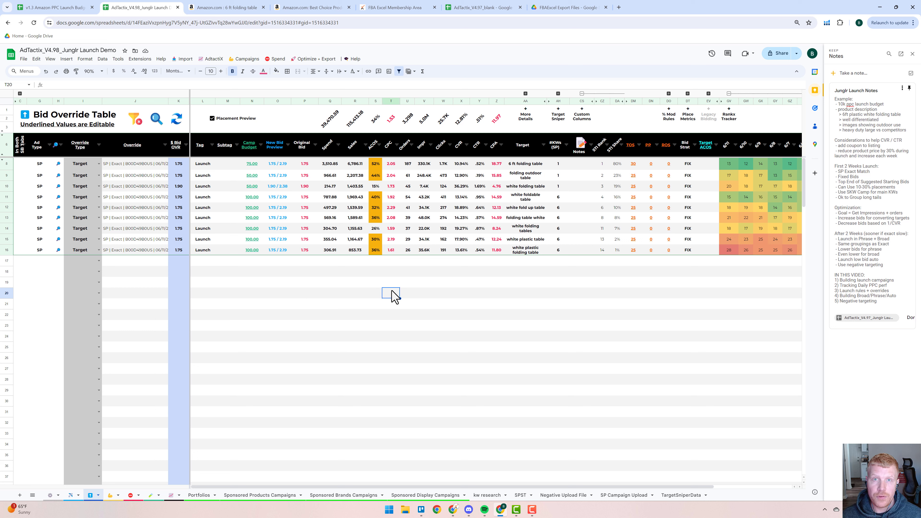